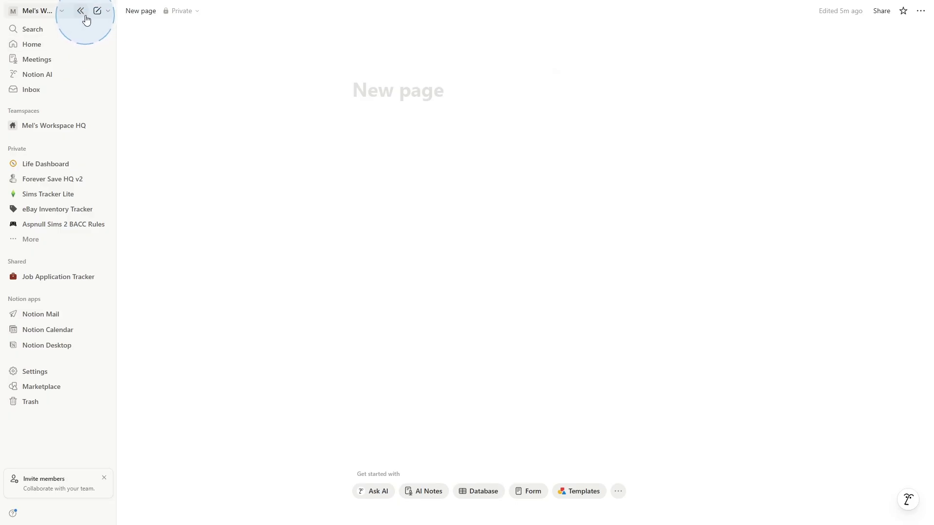
- Title the new page "My Sims Tracker" and give it a green heart icon
left_click(81, 10)
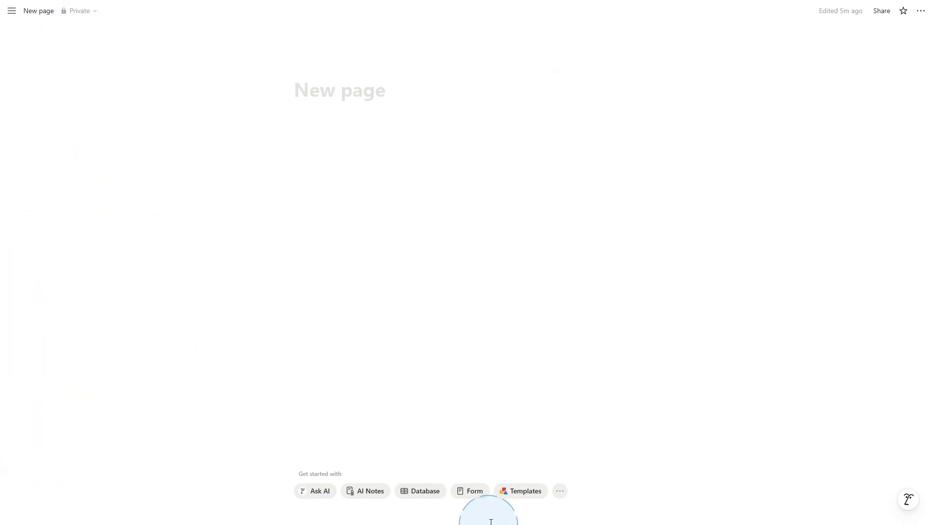
left_click(334, 86)
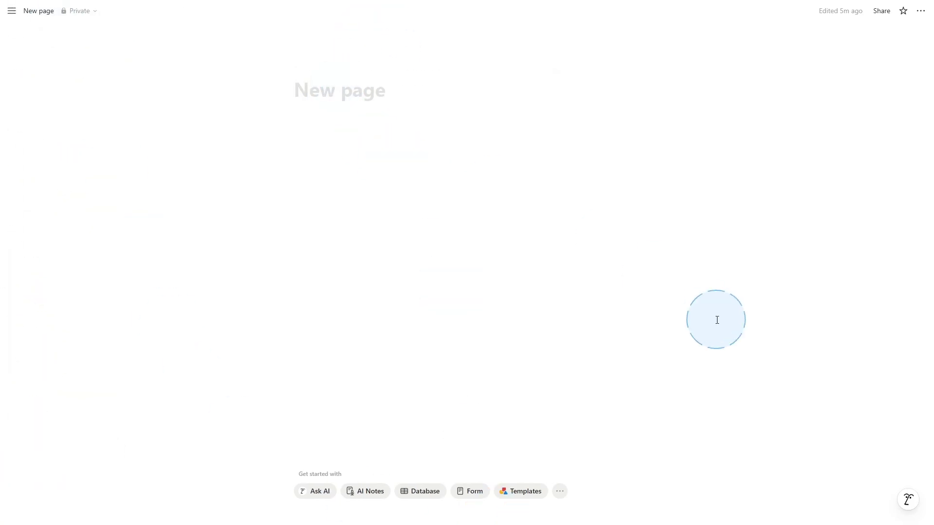
type("My Sims Tracker")
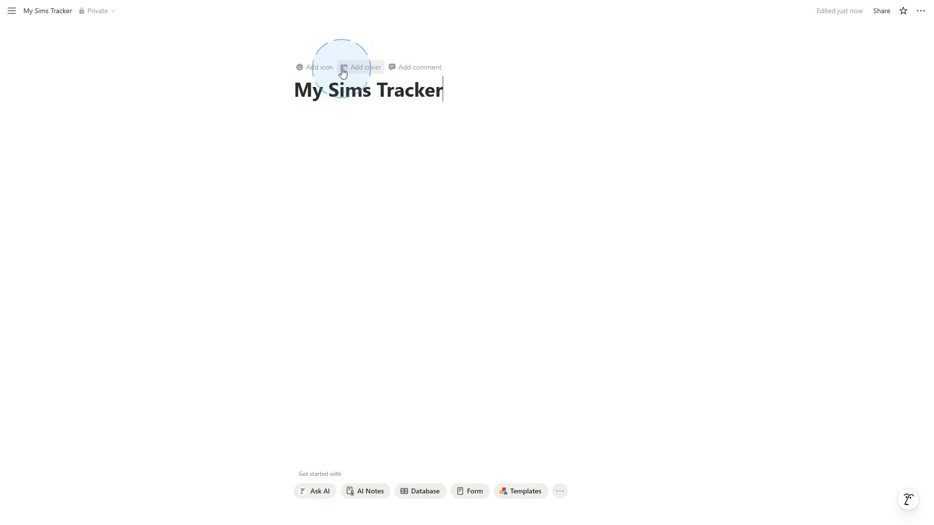
left_click(317, 67)
left_click(322, 74)
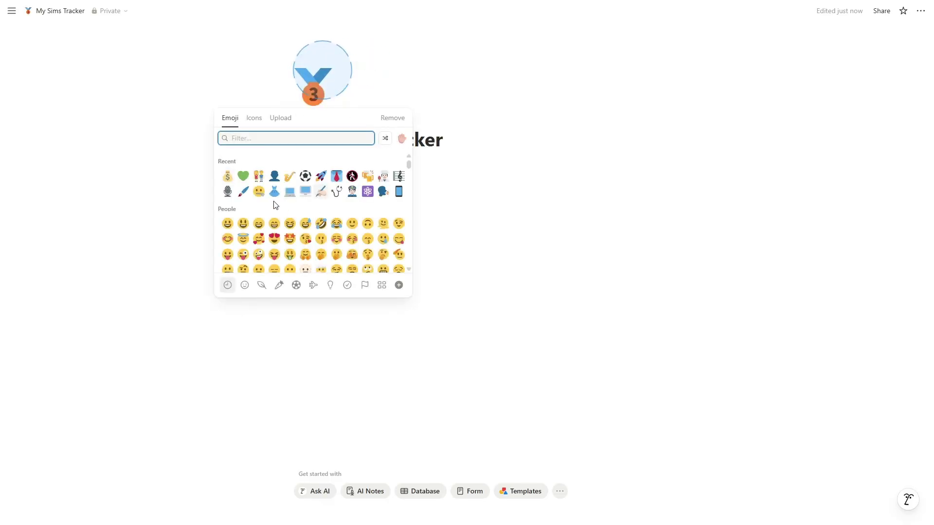
left_click(243, 176)
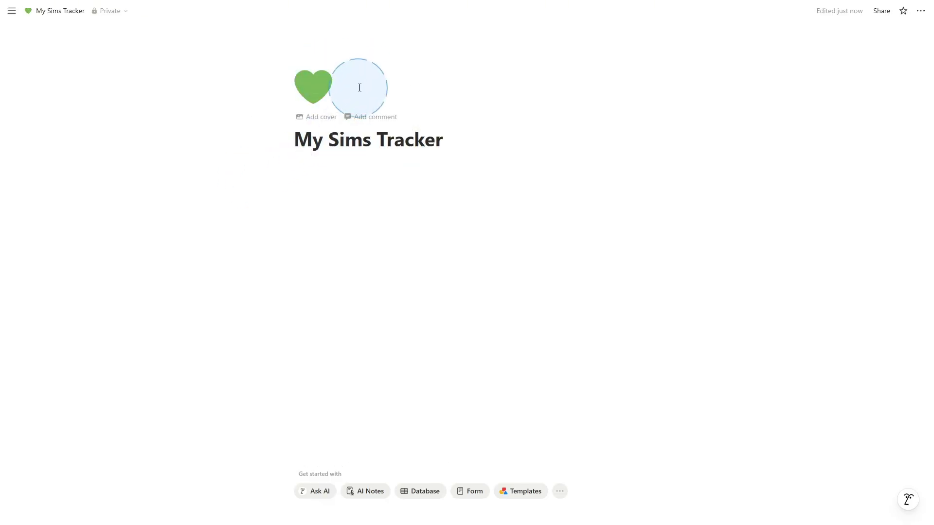
- Add a cover to the page and replace the default image with an uploaded blue picture patterned with green plumbobs
left_click(311, 120)
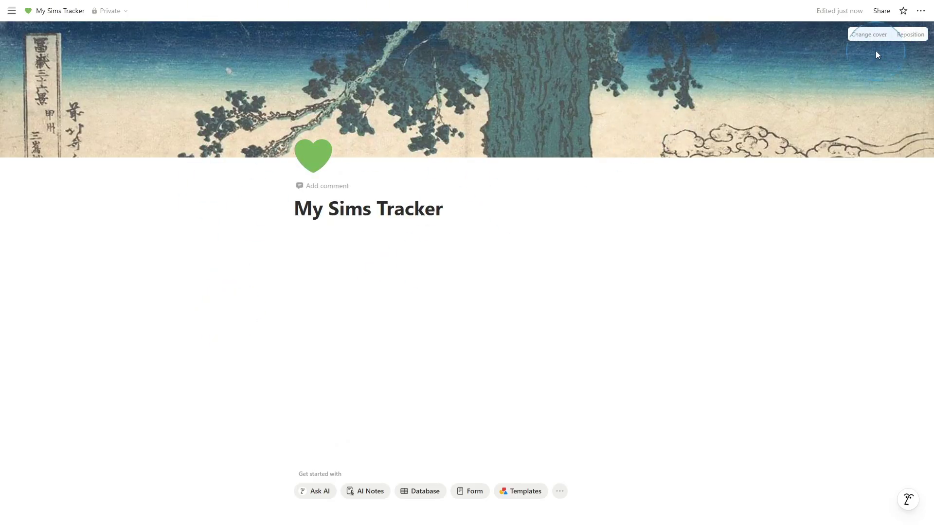
left_click(858, 35)
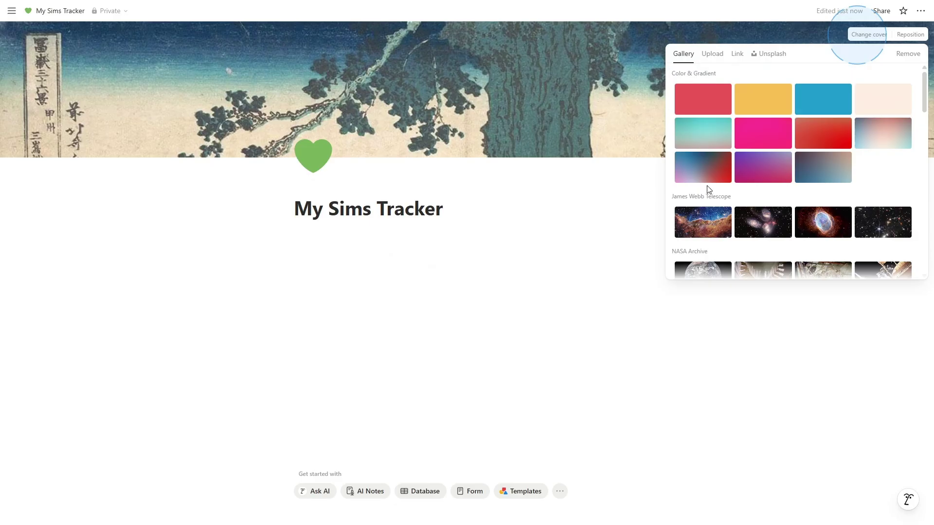
scroll(848, 131, "down", 5)
scroll(848, 133, "up", 5)
left_click(713, 56)
left_click(771, 54)
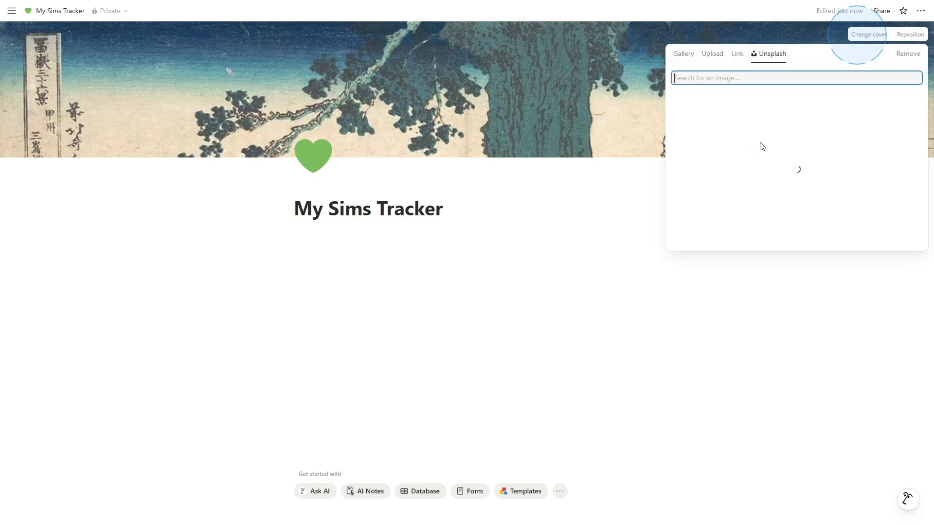
scroll(827, 144, "down", 1)
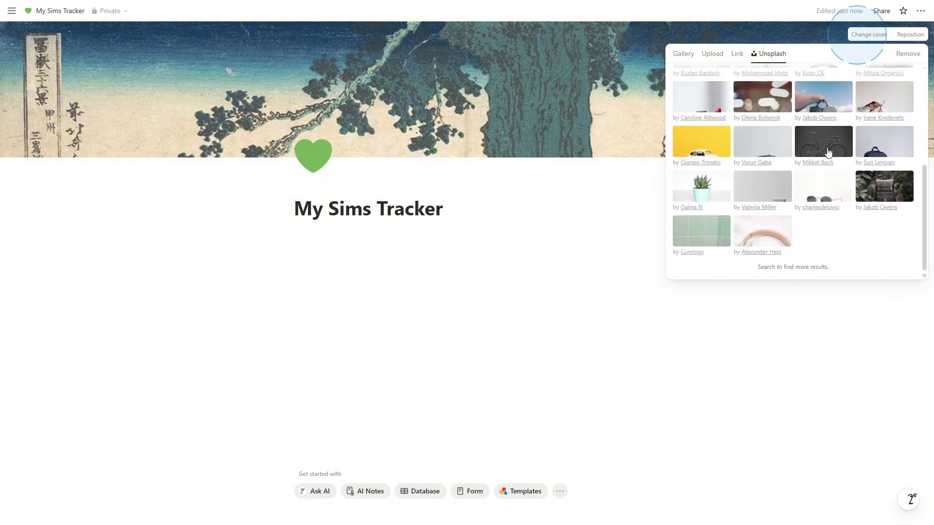
scroll(827, 167, "down", 1)
scroll(827, 167, "up", 1)
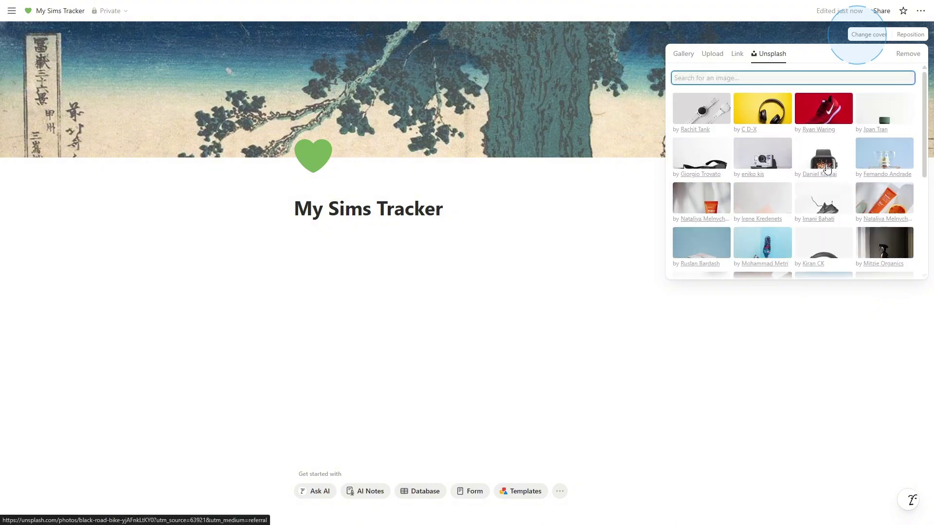
left_click(712, 54)
left_click(738, 78)
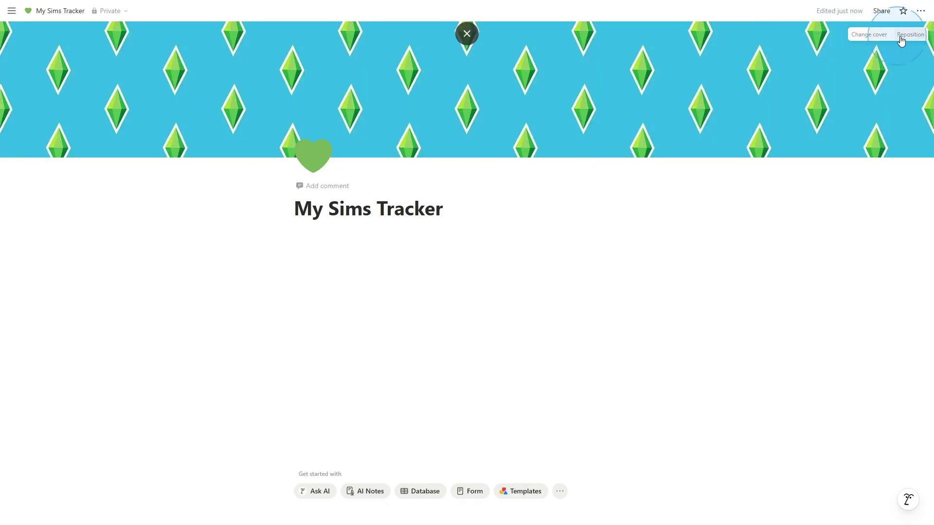
- Reposition the plumbob cover image vertically and save its position
left_click(909, 35)
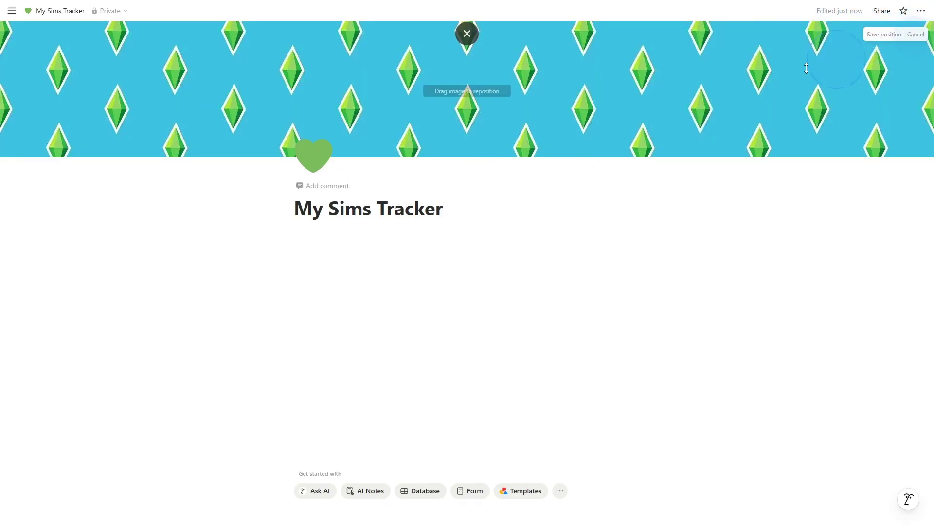
left_click_drag(581, 100, 594, 72)
left_click(876, 38)
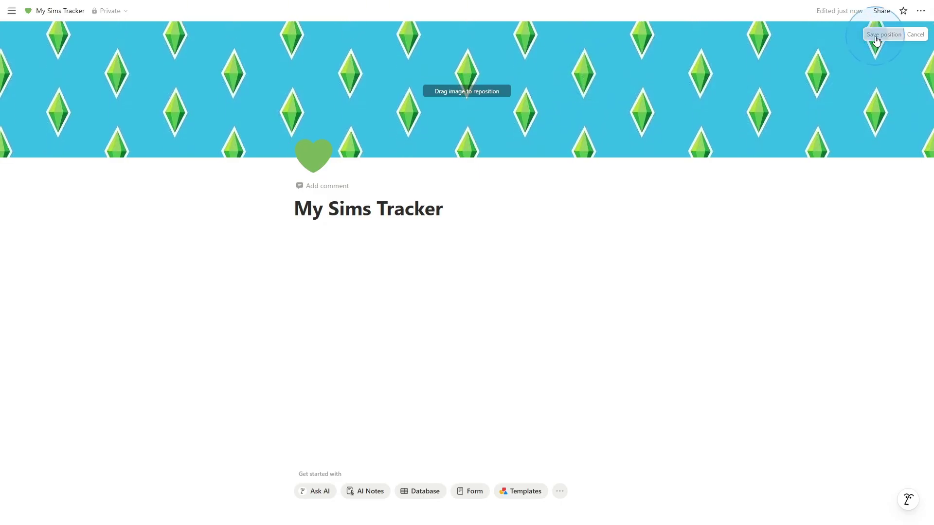
- Insert a full-page database below the page title with a new empty data source and name it "Sims"
left_click(329, 242)
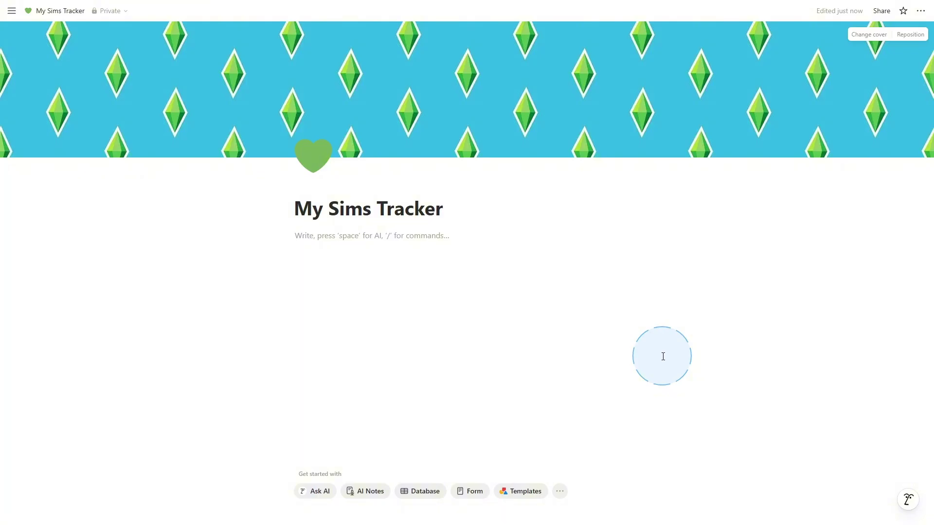
type("/")
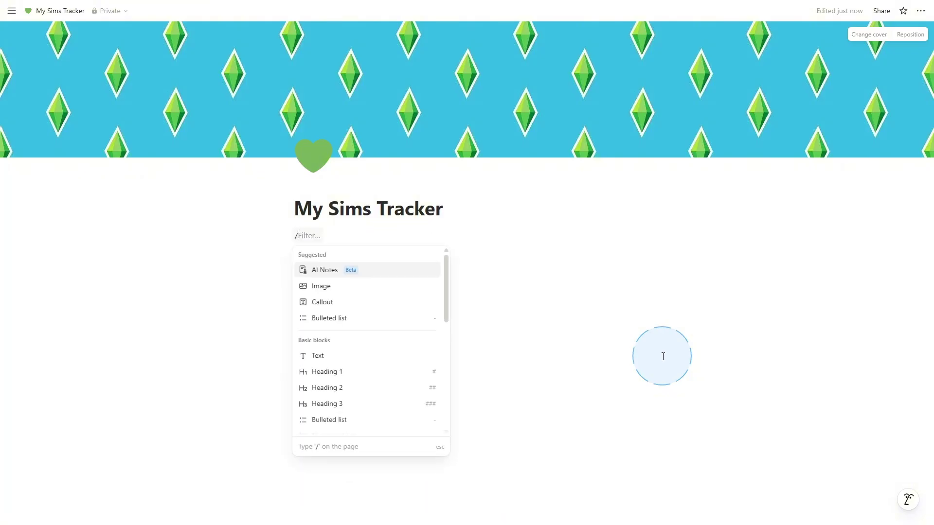
type("data")
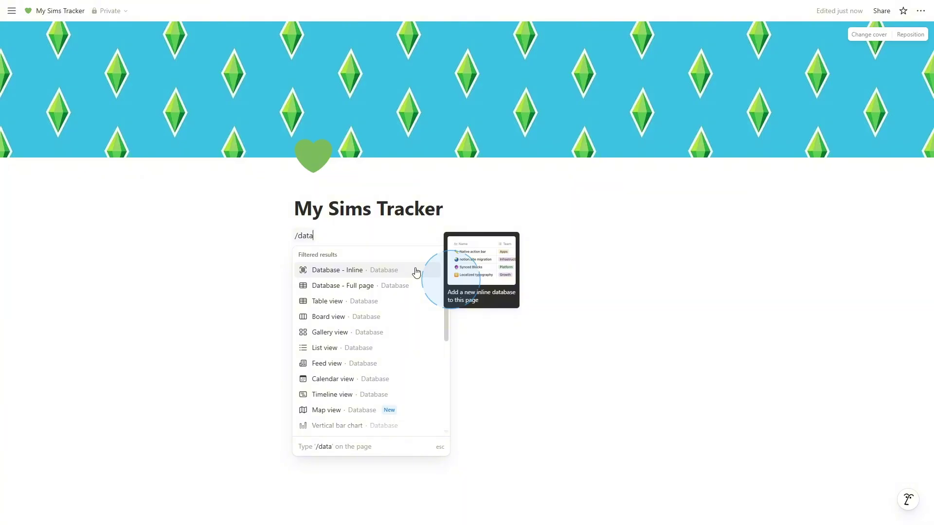
left_click(391, 287)
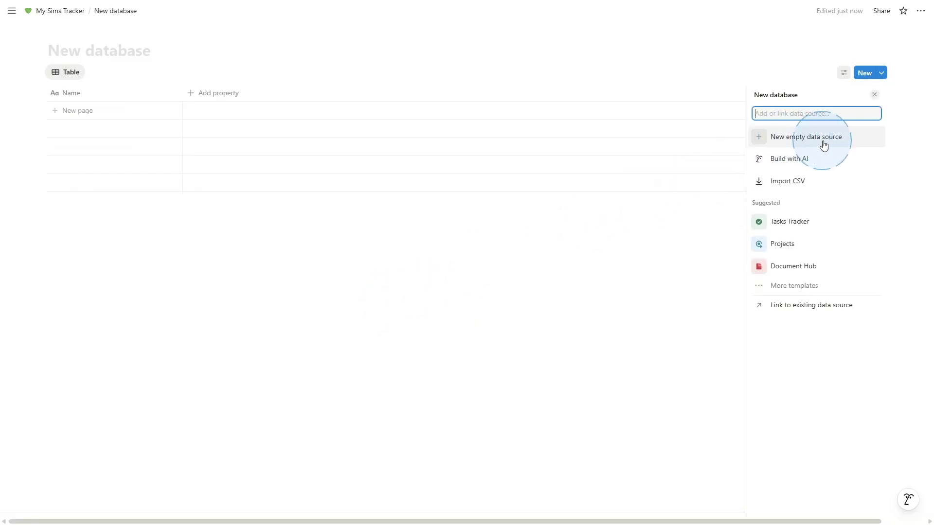
left_click(848, 143)
type("Sims")
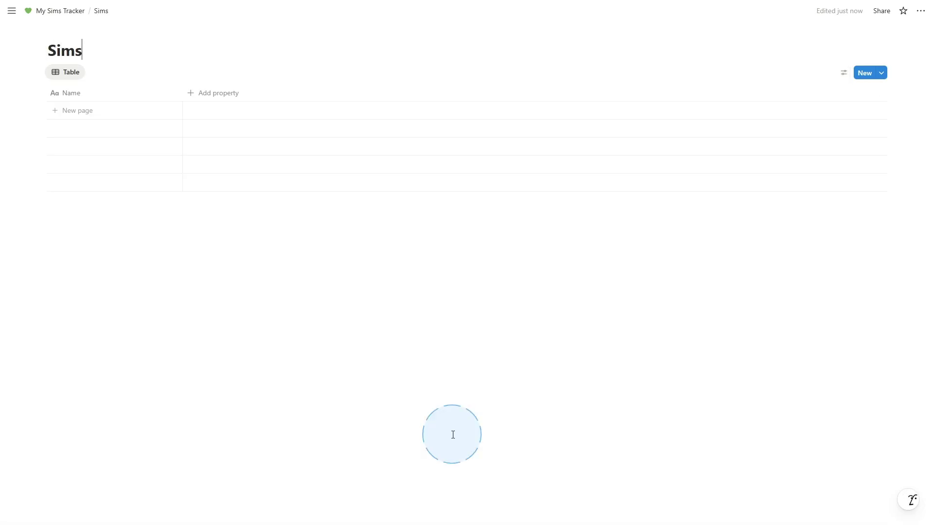
- Rename the Name property of the Sims database to "Sim Name"
left_click(76, 93)
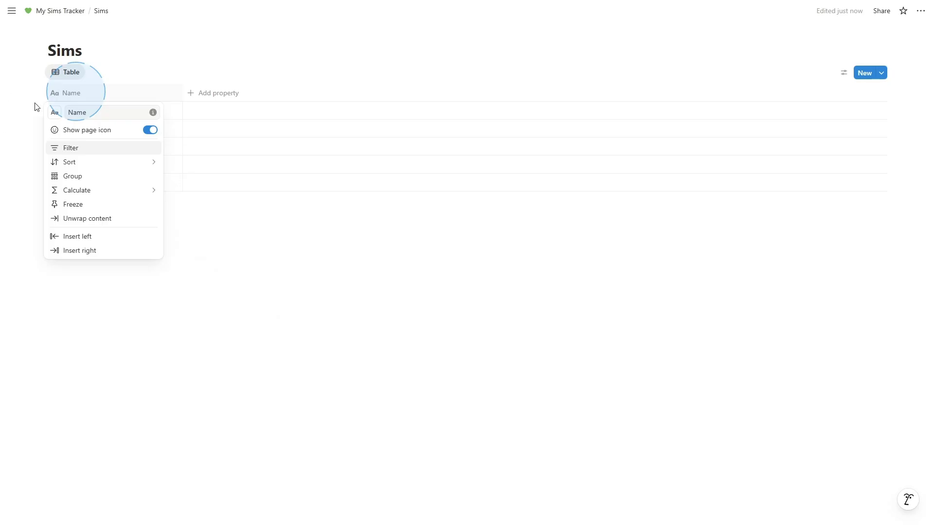
mouse_move(166, 164)
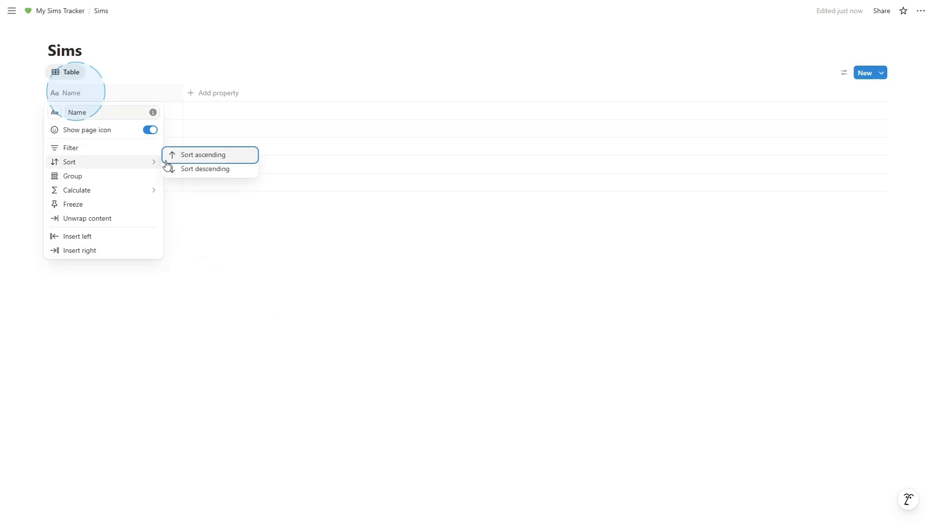
left_click(73, 111)
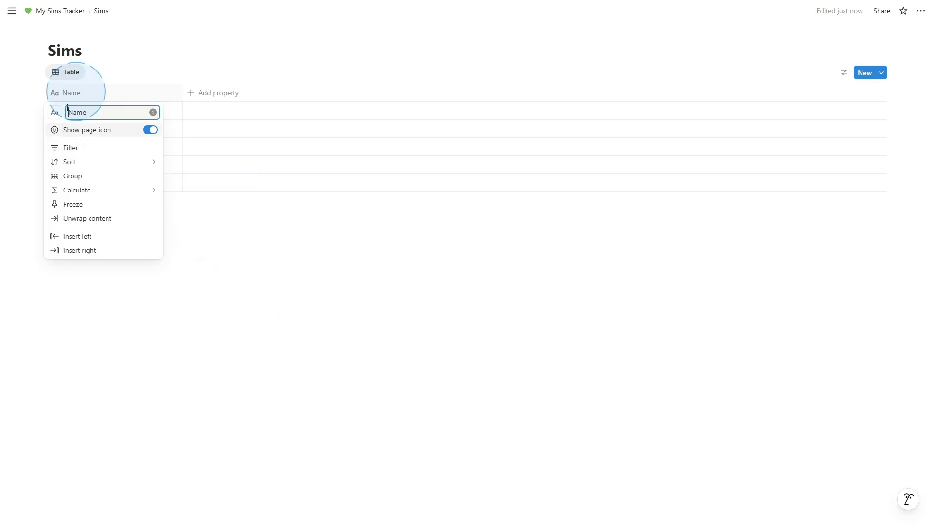
type("Sim")
left_click(279, 201)
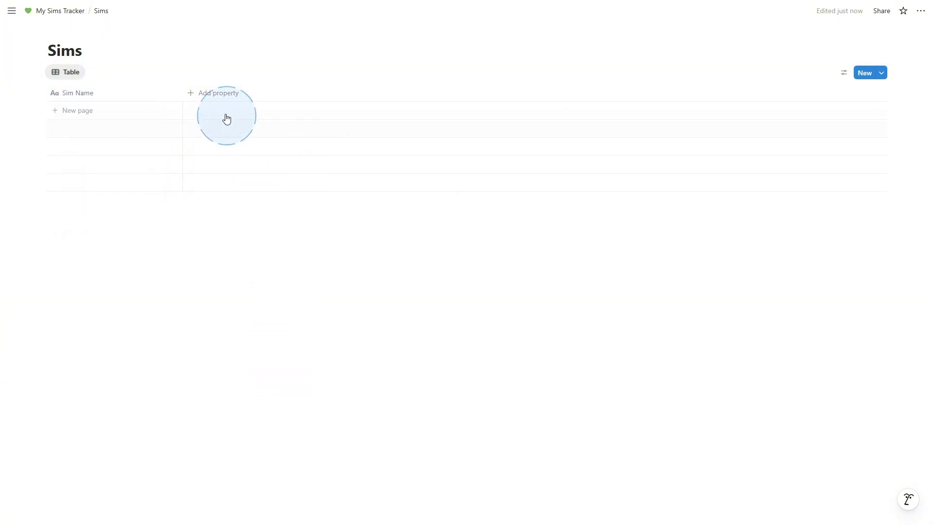
- Add a Select property to the Sims database and name it "Gender"
left_click(216, 93)
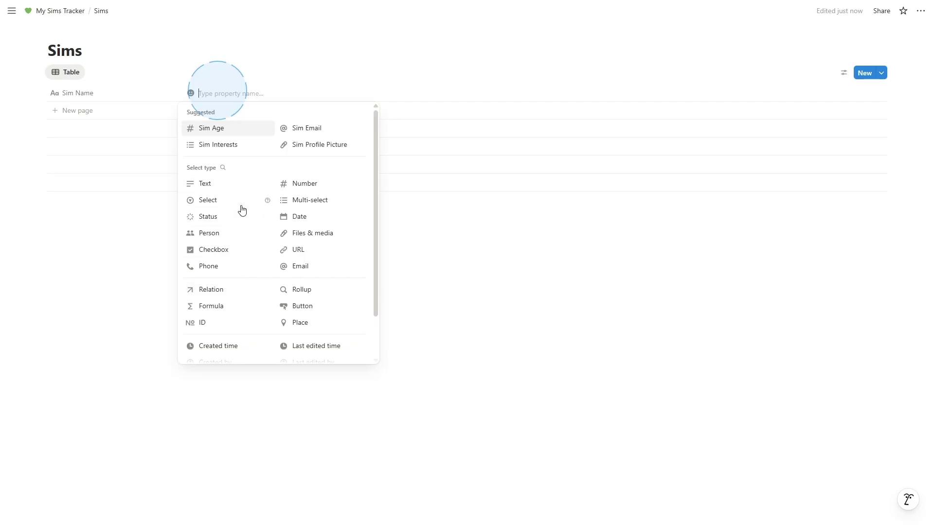
left_click(208, 201)
left_click(210, 94)
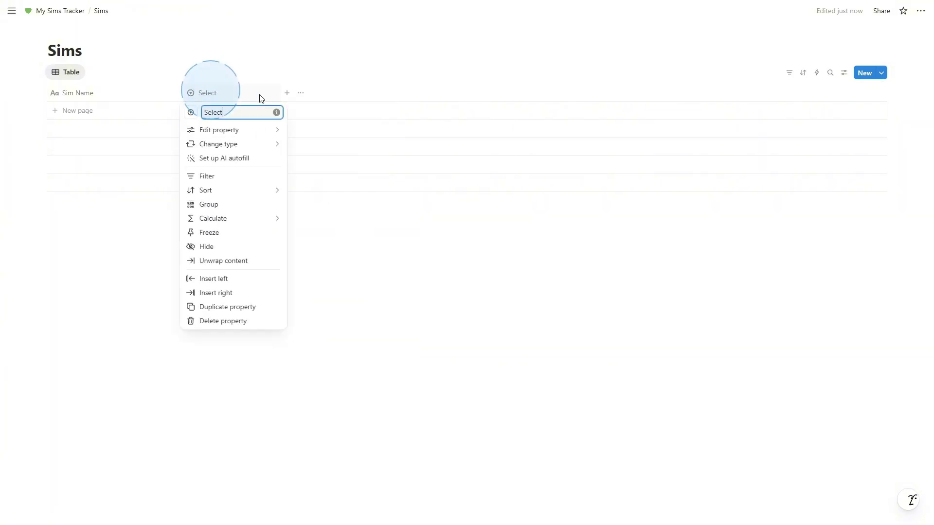
key("shift+Left")
key("shift+Left")
key("shift+Left")
key("shift+Left")
key("shift+Left")
key("shift+Left")
left_click(263, 142)
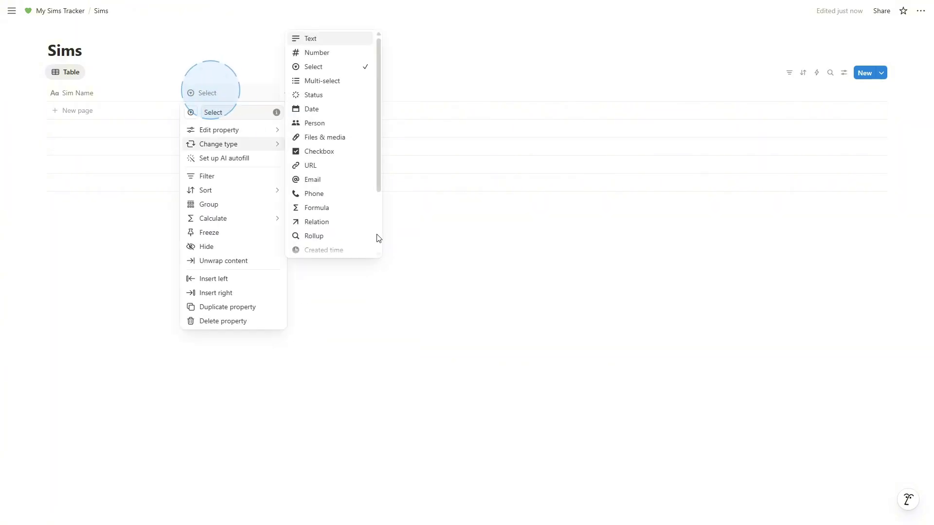
left_click(228, 112)
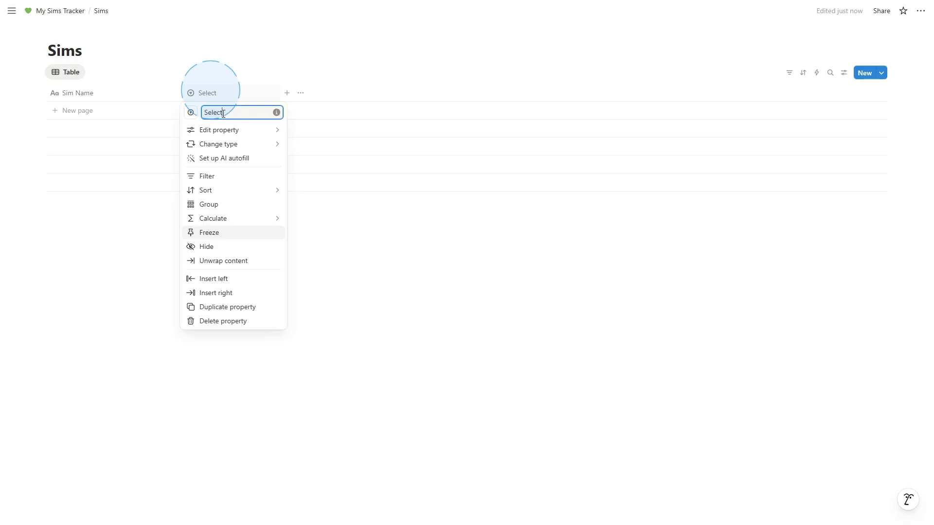
double_click(213, 113)
type("Gender")
- Add the options Male, Female and Non-Binary to the Gender property
left_click(201, 131)
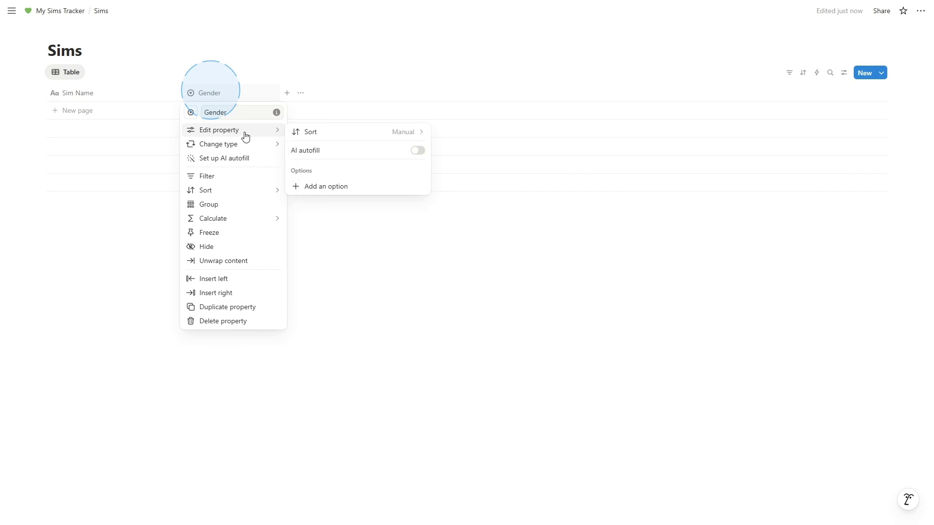
left_click(310, 189)
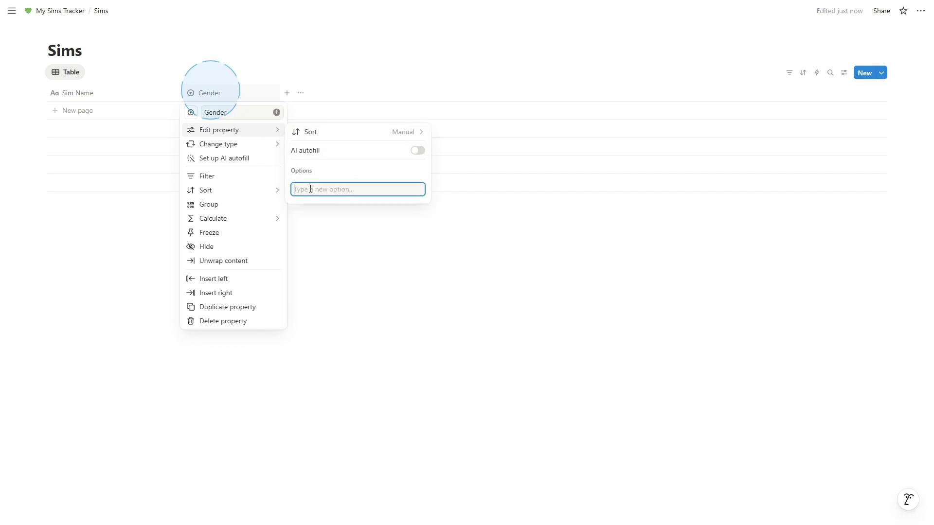
type("Female")
key("Return")
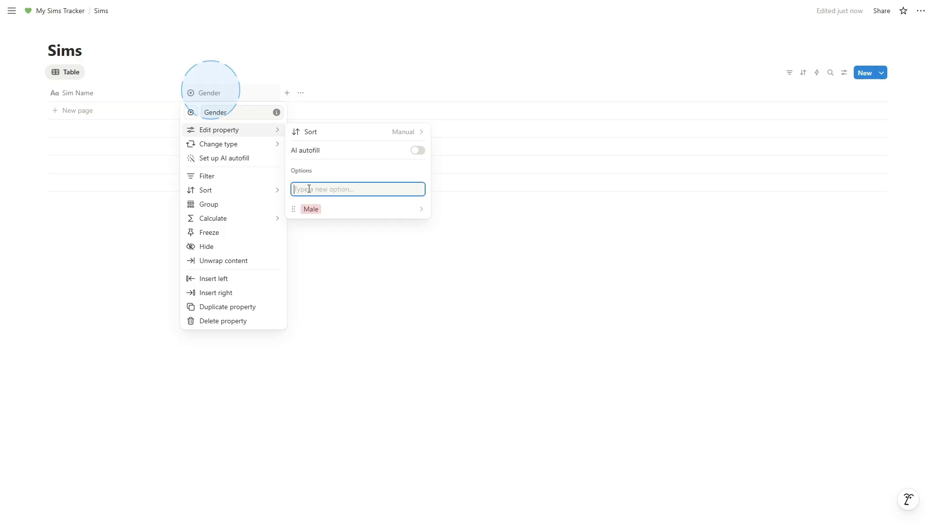
type("Male")
key("Return")
type("Non")
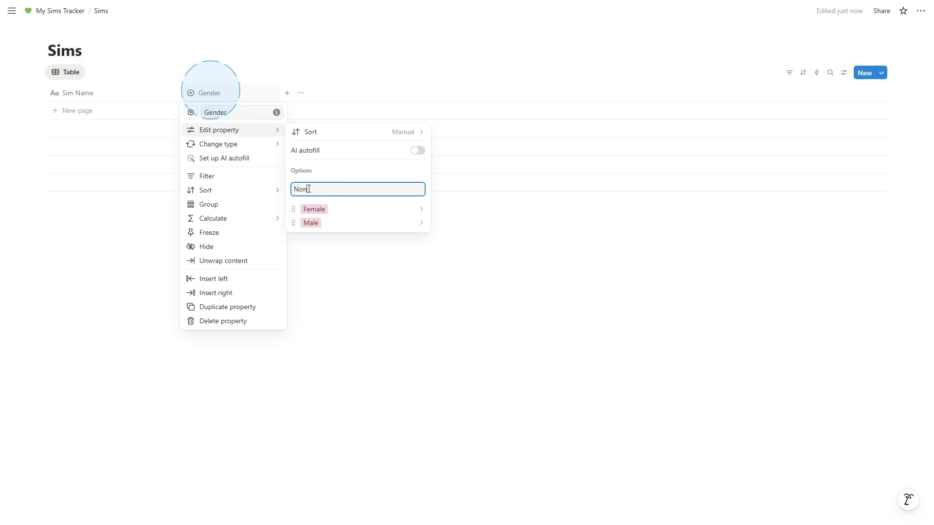
type("-Binary")
key("Return")
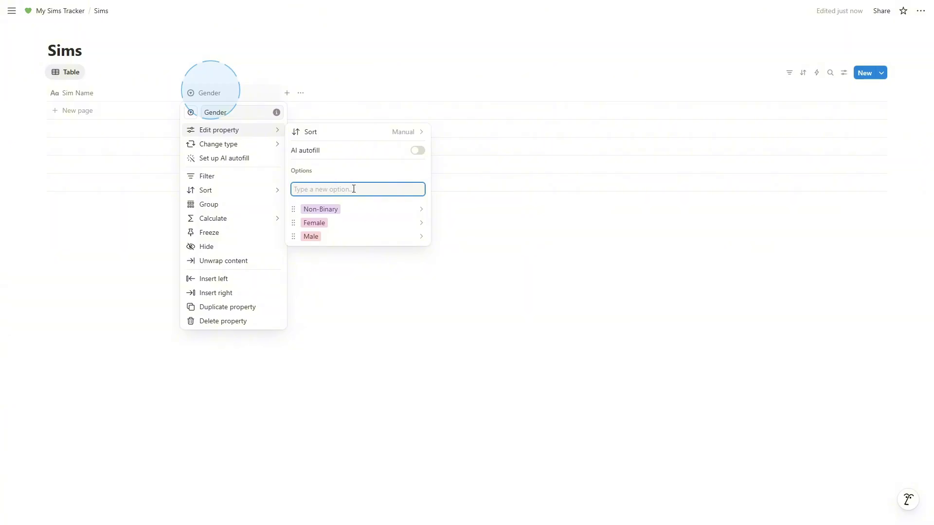
key("Escape")
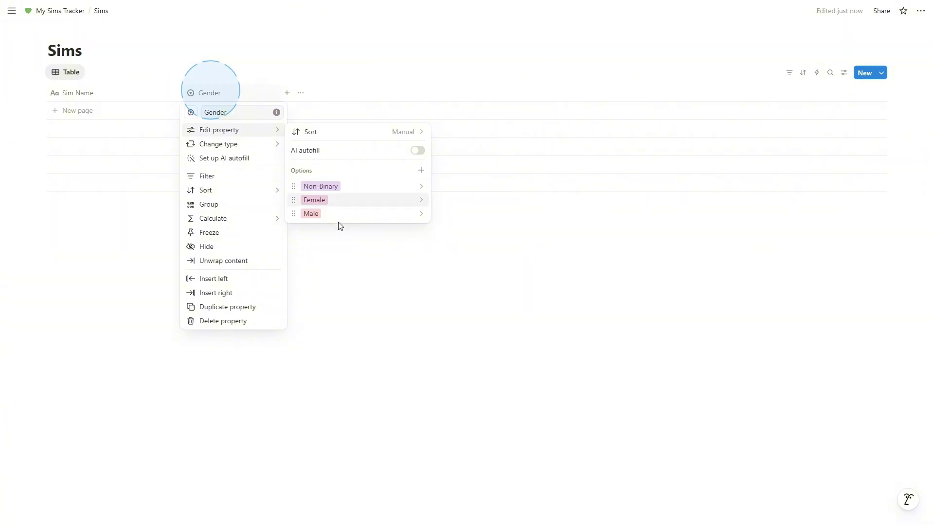
- Change the color of the Gender property's Female option to green
left_click(342, 200)
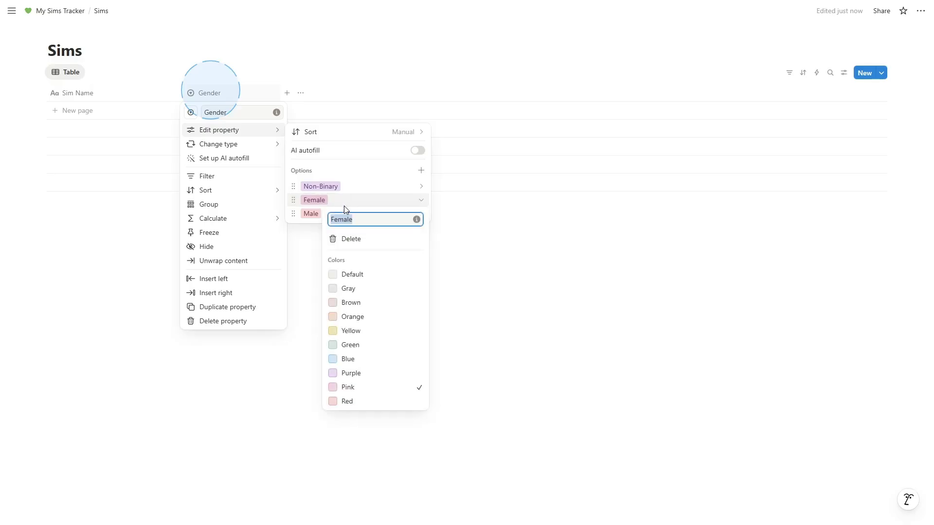
left_click(358, 343)
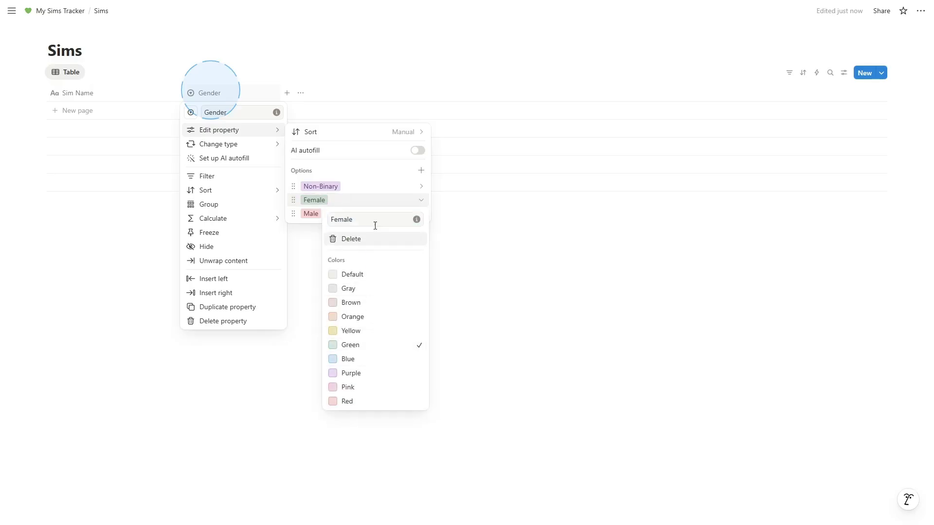
left_click(376, 189)
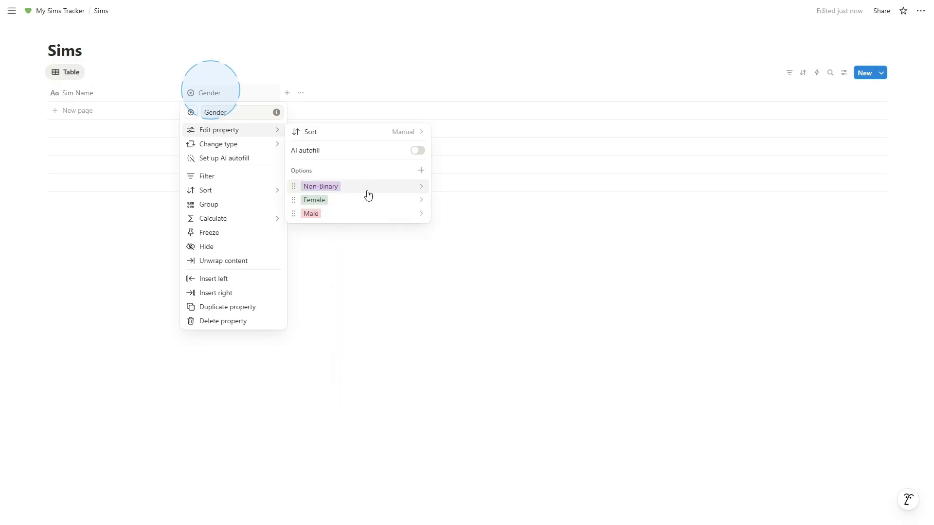
- Sort the Gender property's options alphabetically
left_click(410, 139)
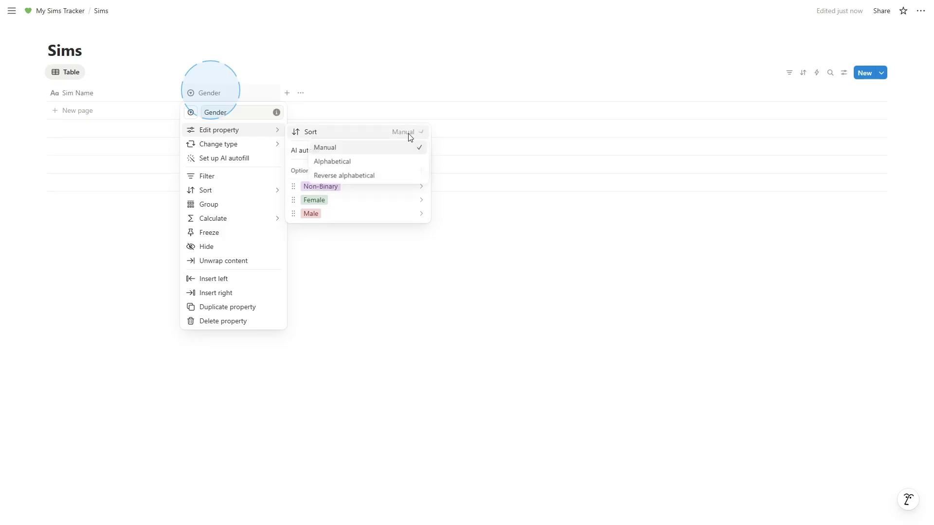
left_click(385, 165)
left_click(331, 266)
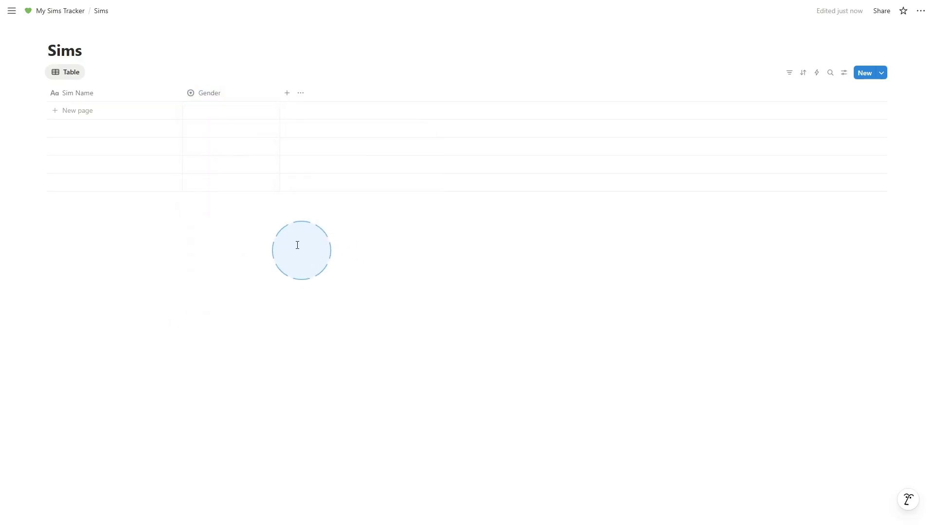
- Add a Multi-select property to the Sims database and name it "Traits"
left_click(287, 94)
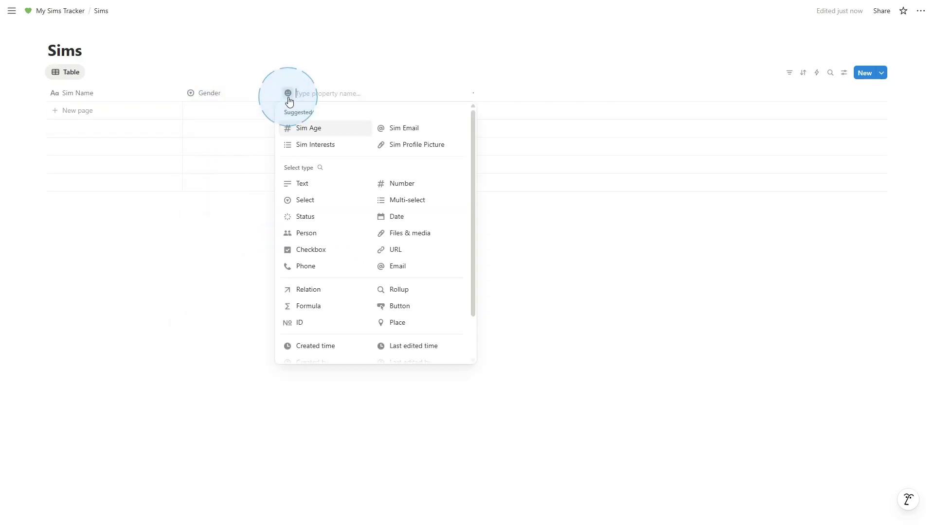
left_click(408, 200)
left_click(344, 161)
left_click(330, 93)
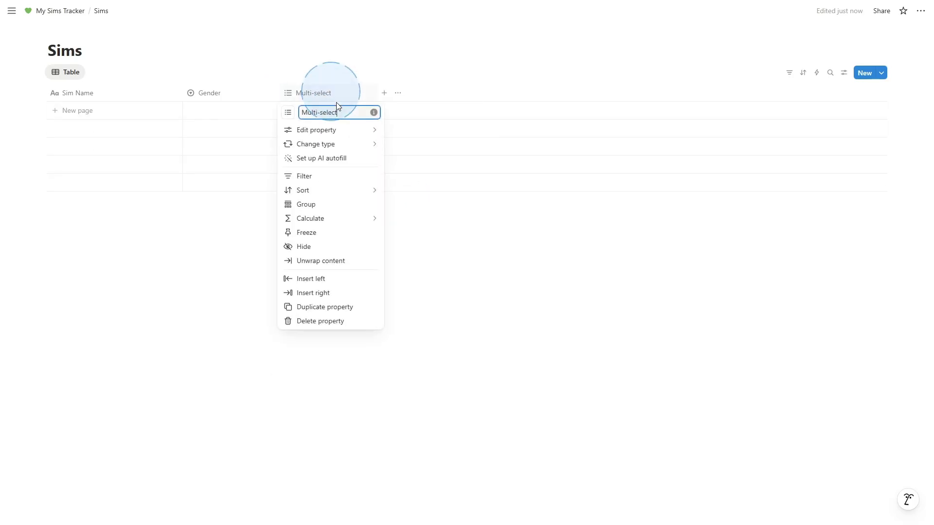
left_click_drag(342, 110, 301, 115)
type("Traits")
- Add the options Creative, Gloomy and Muser to the Traits property
left_click(309, 130)
left_click(417, 186)
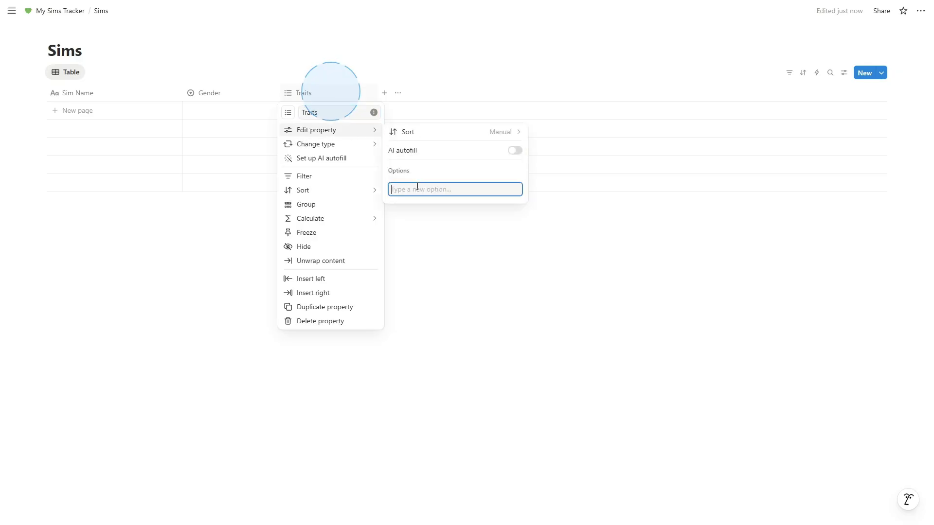
type("Creative")
key("Return")
type("Gloomy")
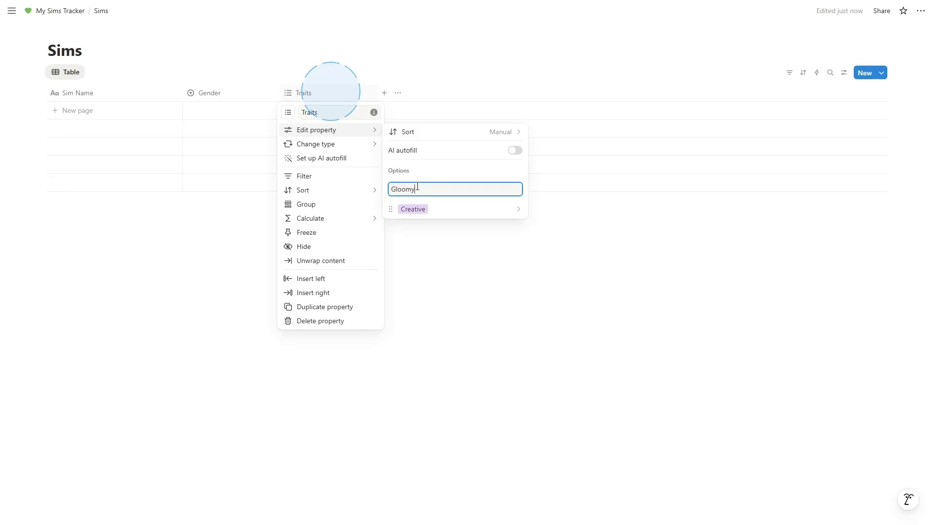
key("Return")
type("Muser")
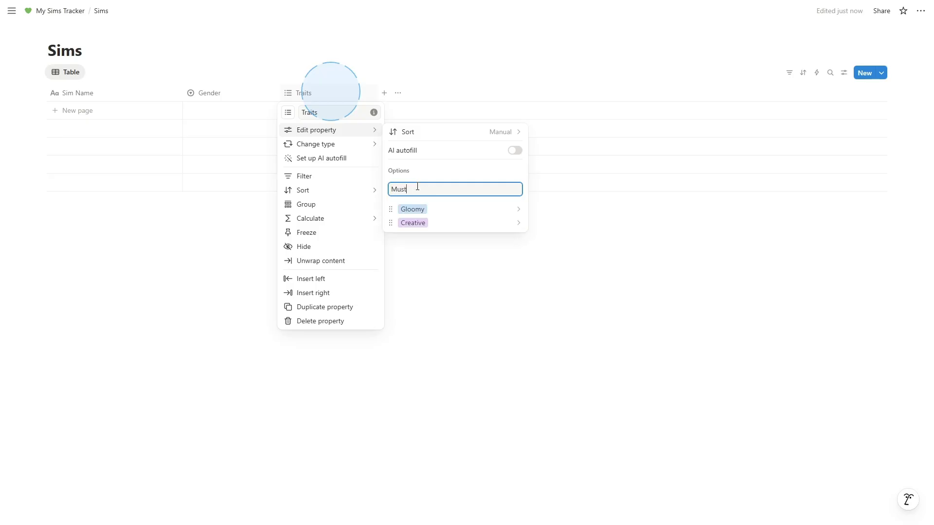
key("Return")
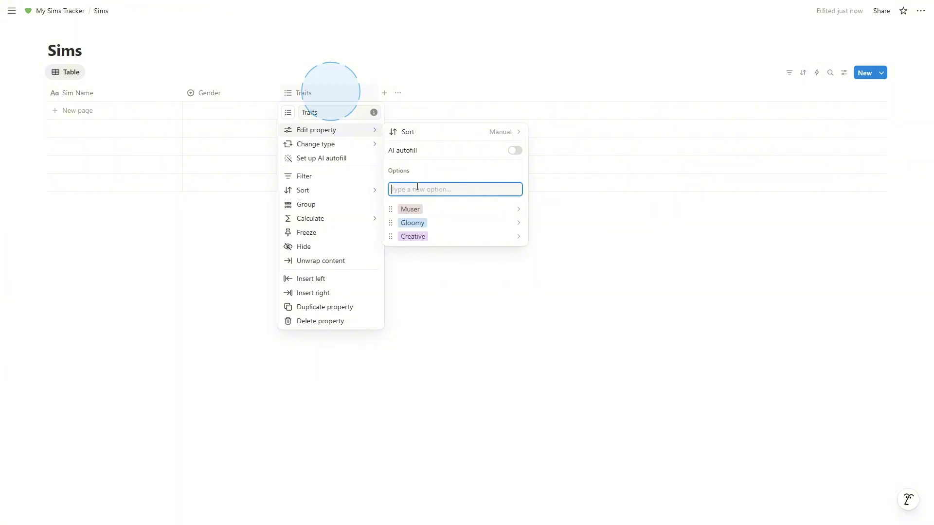
left_click(460, 308)
- Add a Text property to the Sims database and name it "Career"
left_click(384, 93)
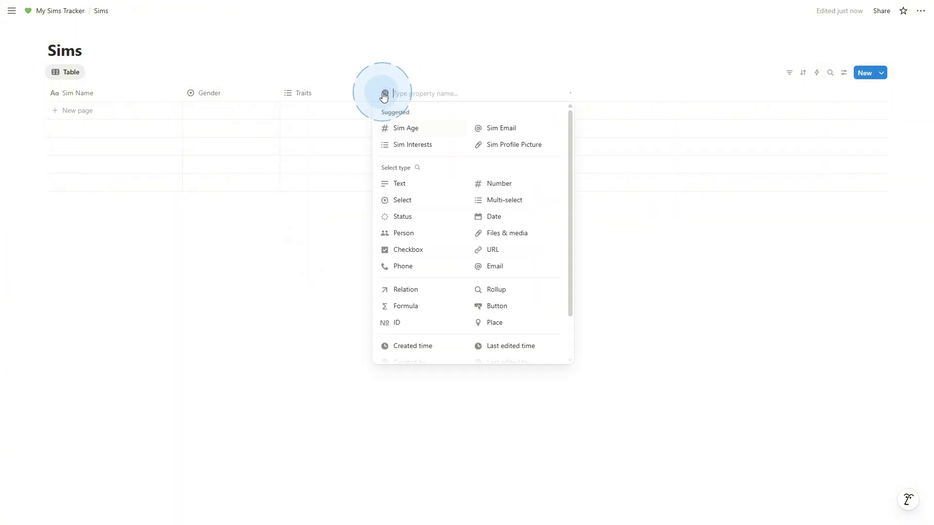
left_click(414, 188)
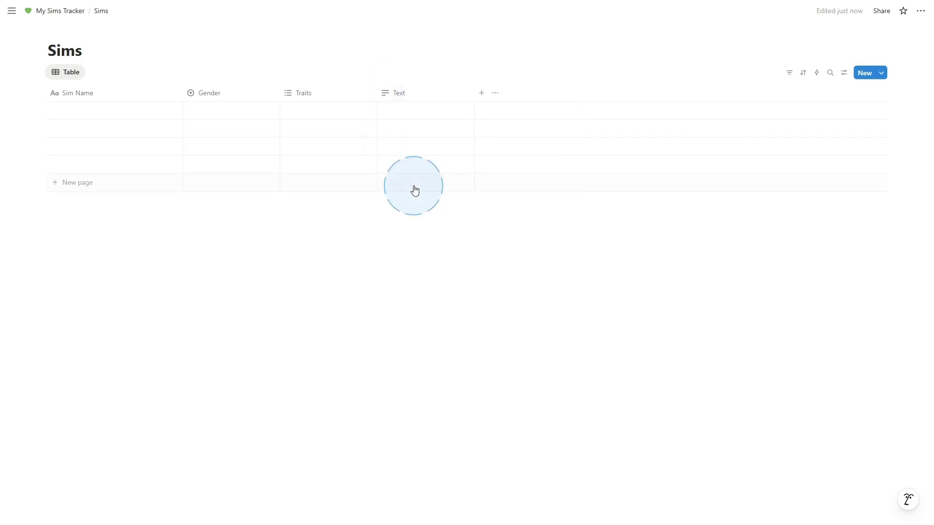
left_click(408, 91)
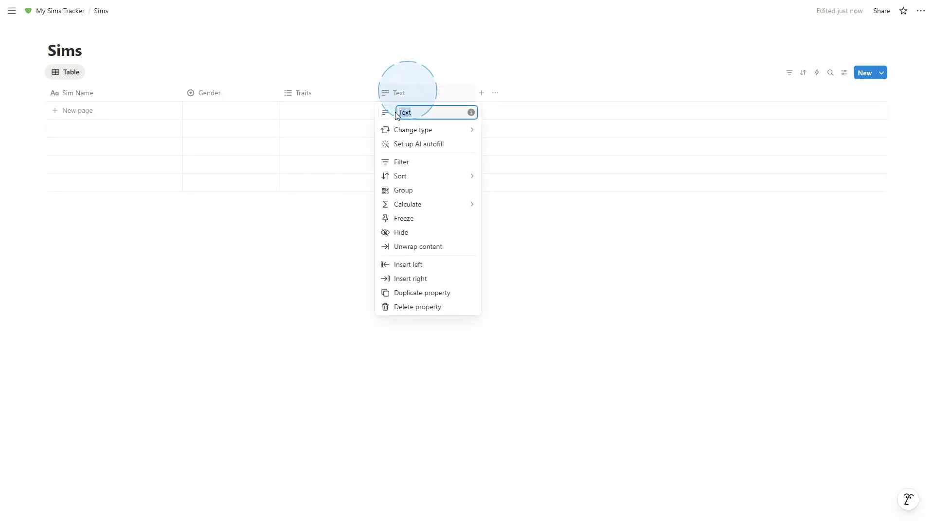
type("Career")
left_click(475, 209)
left_click(376, 112)
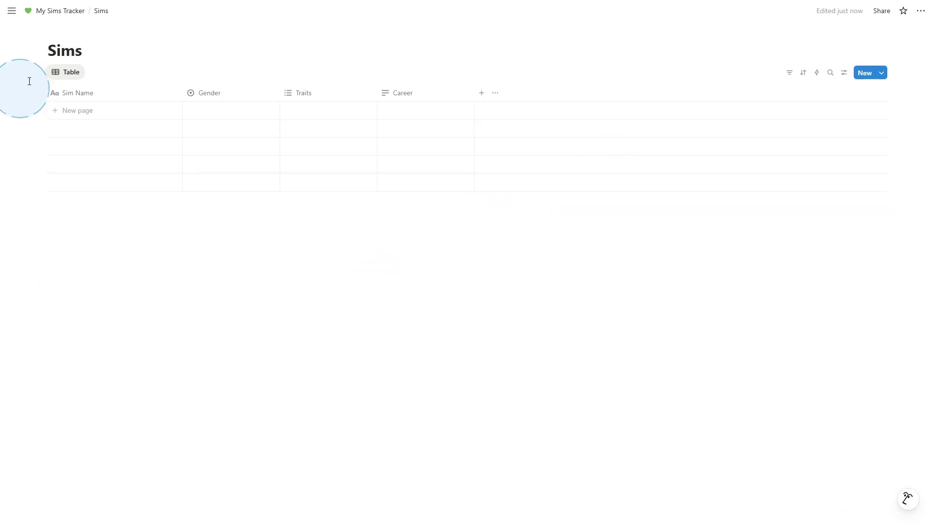
- Create a Sims database page titled "Cassandra Goth" and arrange its properties in the order Gender, Traits, Career
left_click(76, 114)
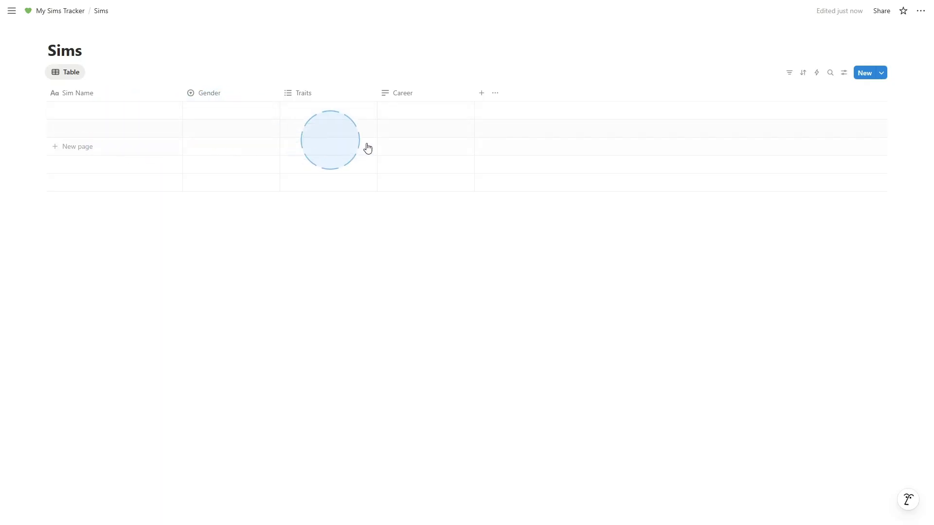
left_click(865, 74)
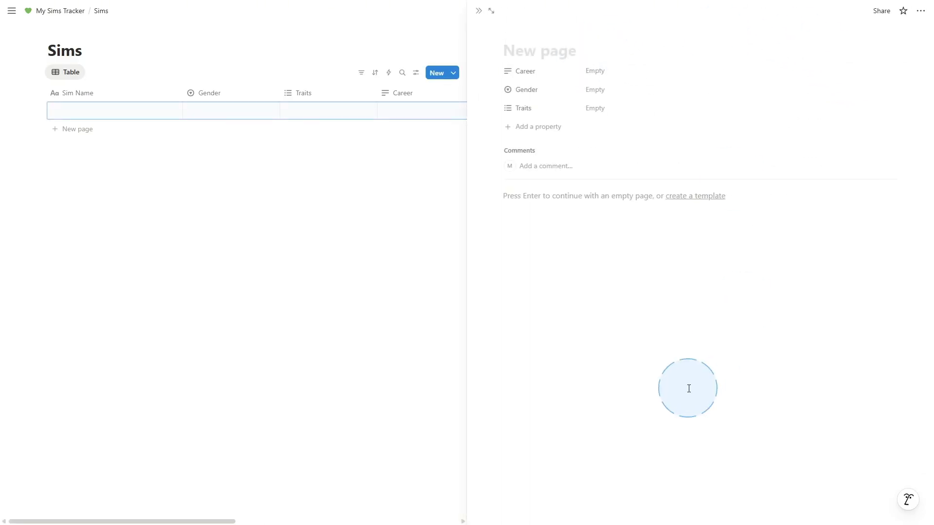
type("C")
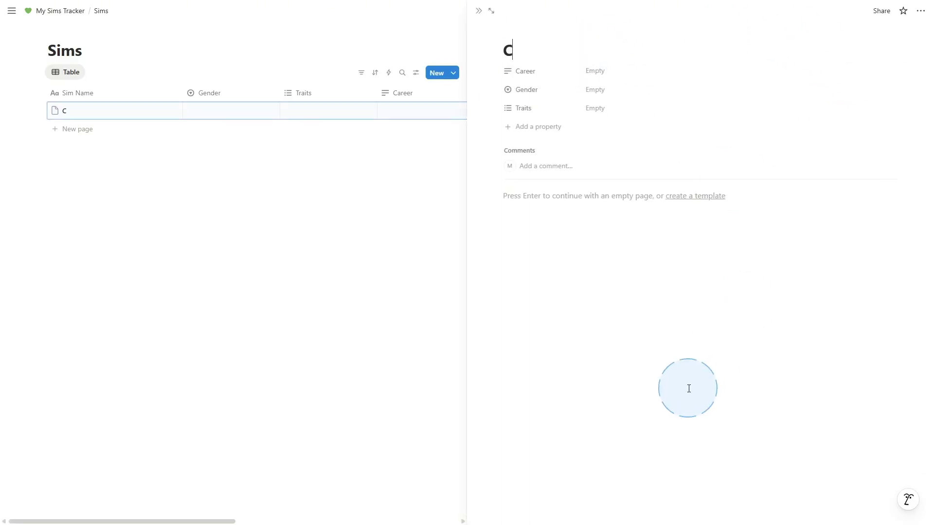
type("assandra Goth")
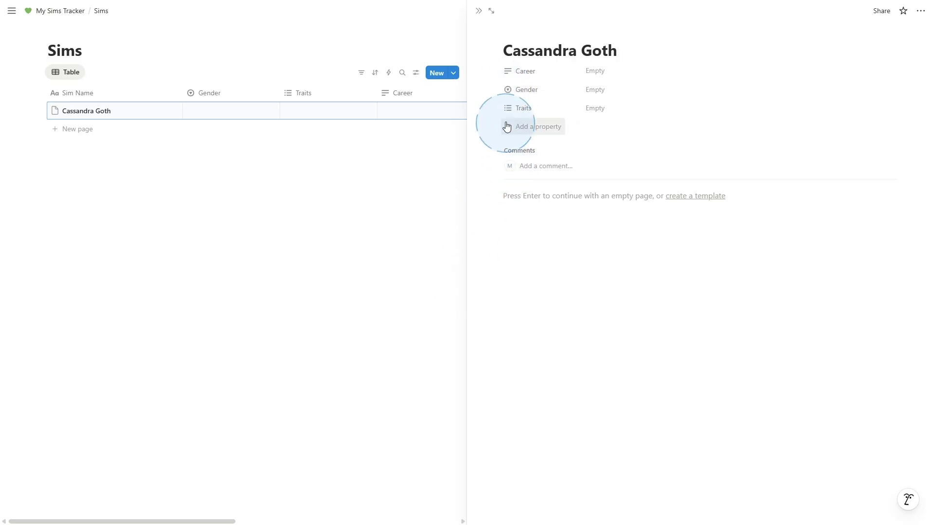
left_click_drag(507, 90, 514, 70)
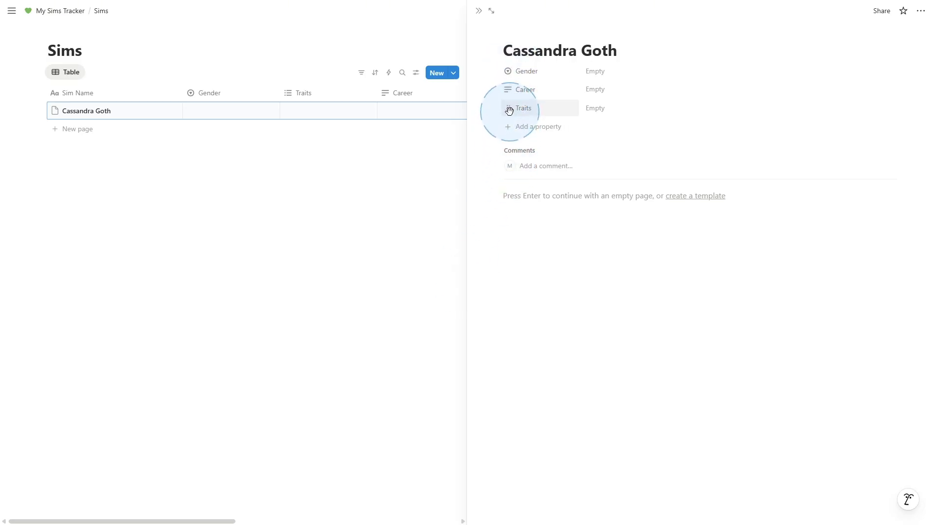
left_click_drag(507, 107, 598, 93)
- Fill in Cassandra Goth's properties: Gender Female, Traits Muser, Gloomy and Creative, Career "High School"
left_click(596, 71)
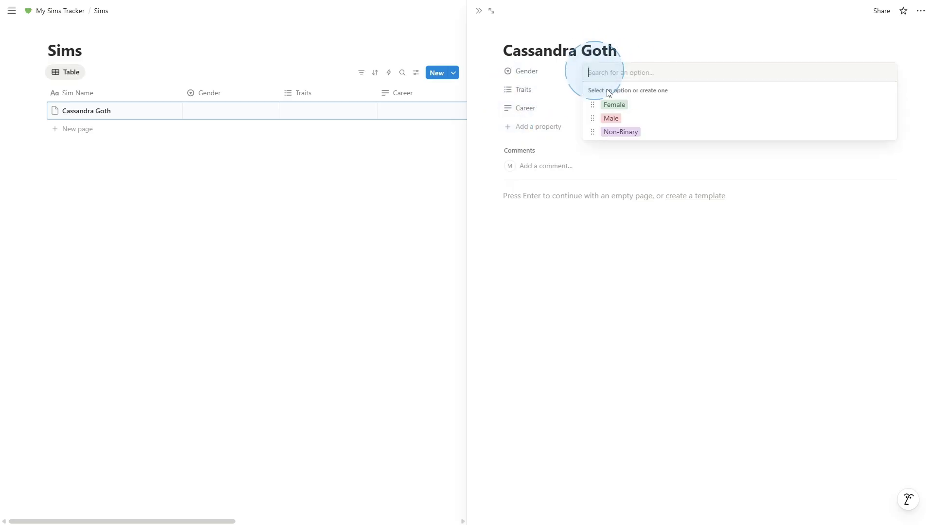
left_click(614, 105)
left_click(599, 92)
left_click(616, 123)
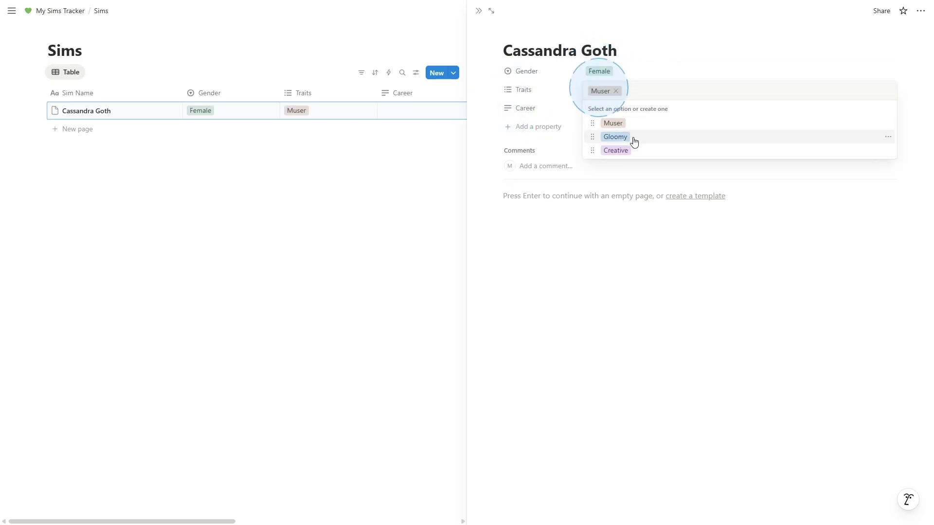
left_click(632, 137)
left_click(635, 150)
left_click(590, 112)
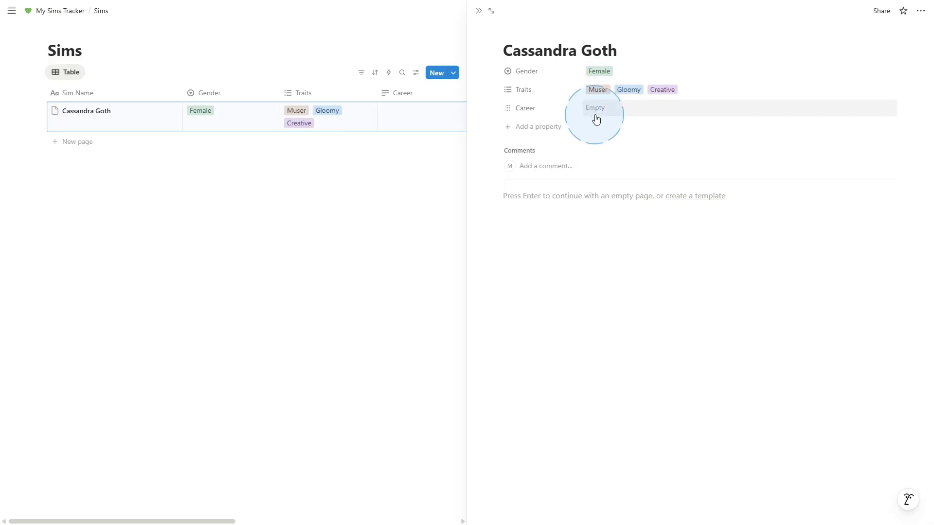
left_click(600, 111)
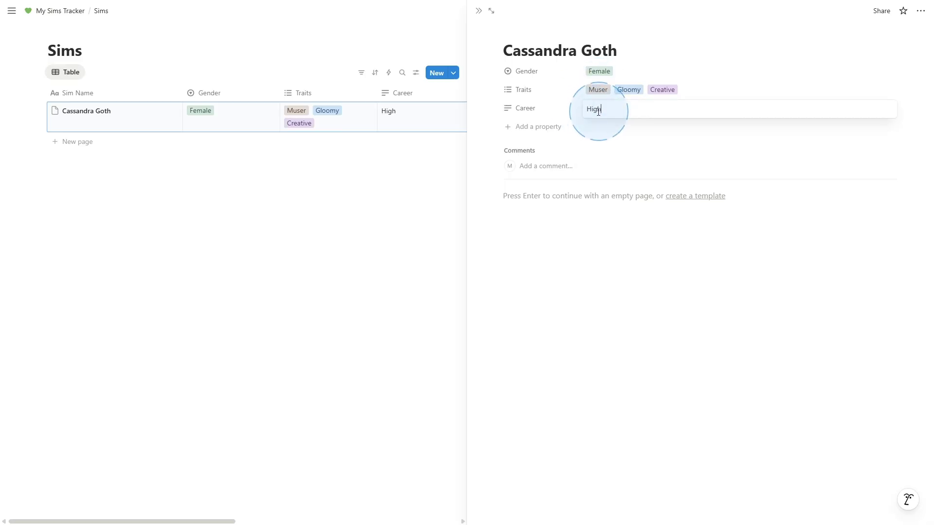
key("Return")
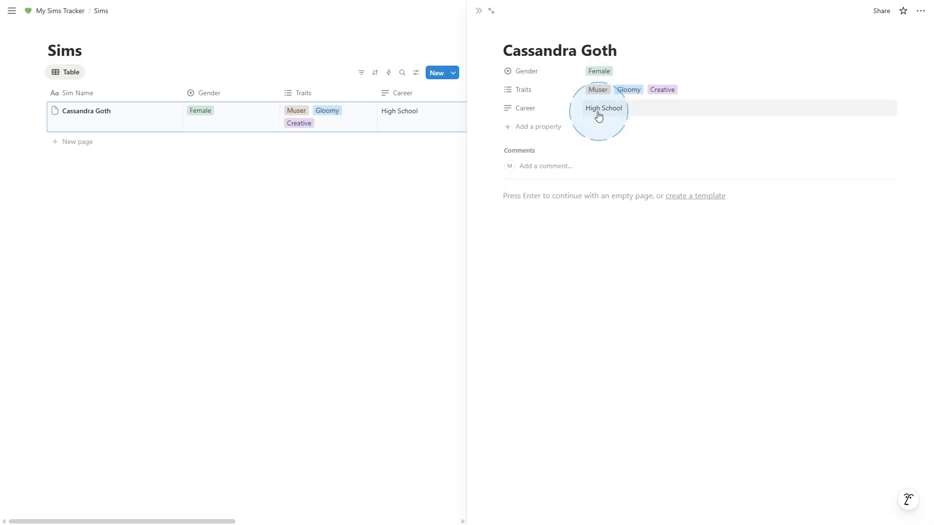
- Insert an image block in the body of the Cassandra Goth page and upload her portrait picture
left_click(532, 196)
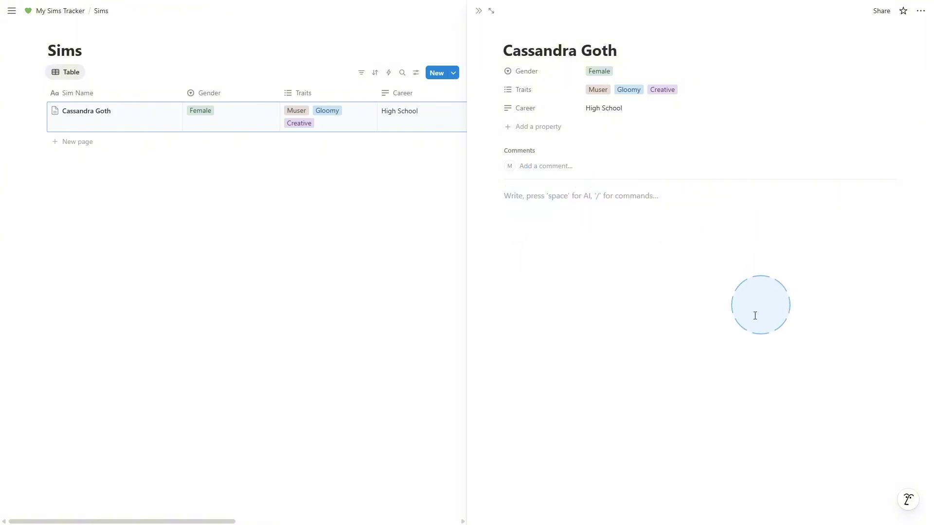
type("/")
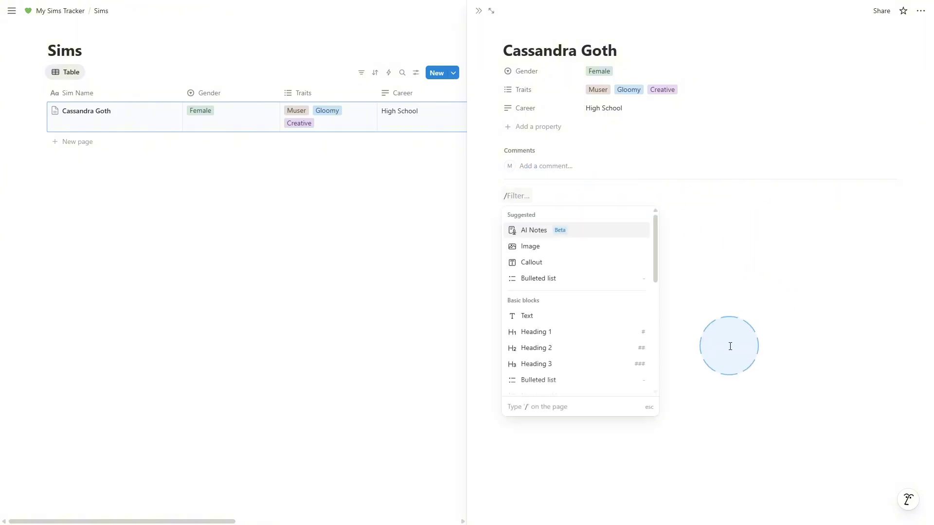
type("image")
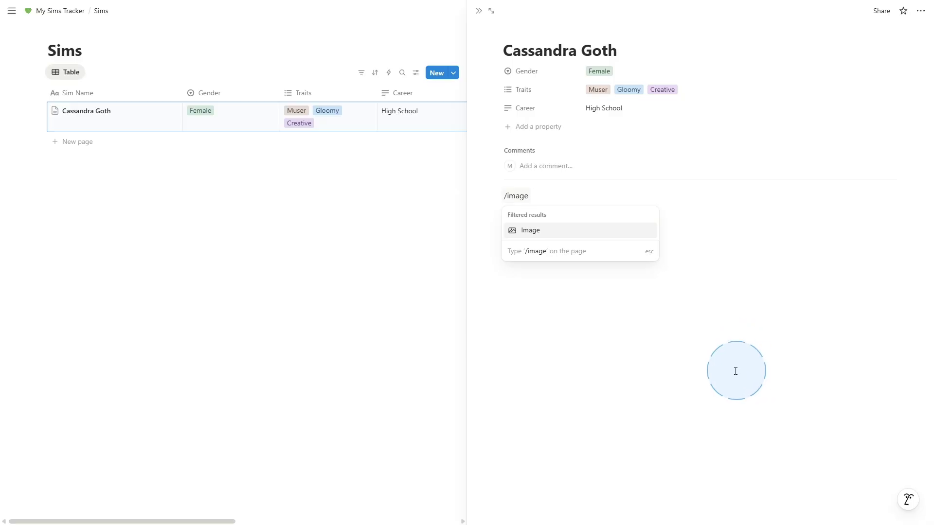
left_click(528, 232)
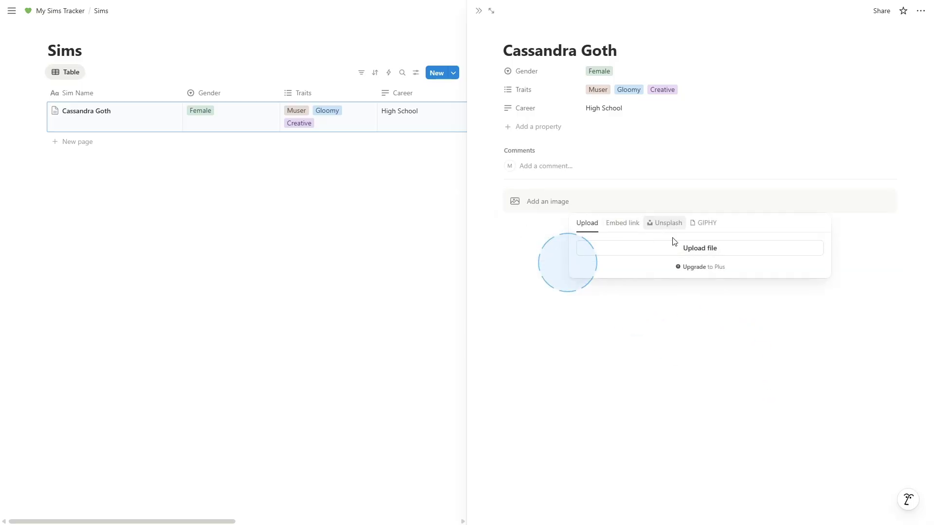
left_click(664, 251)
double_click(139, 221)
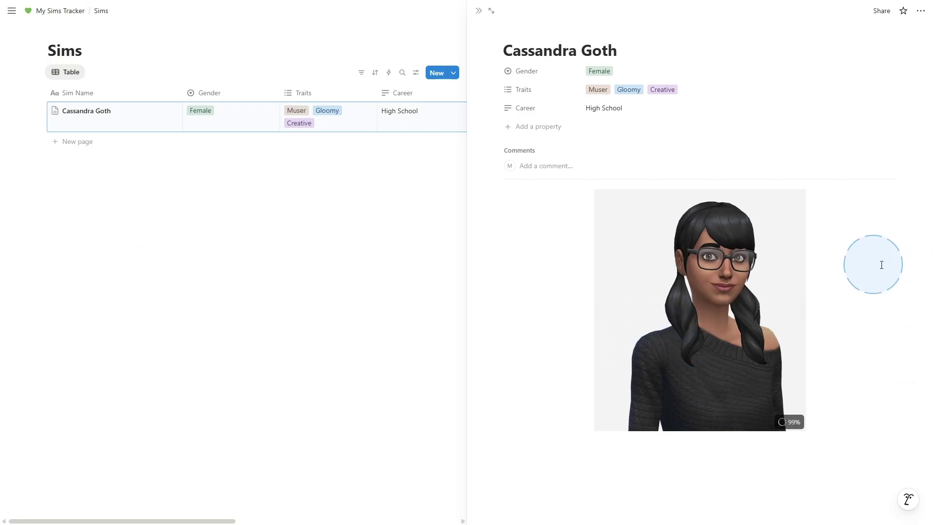
left_click(258, 297)
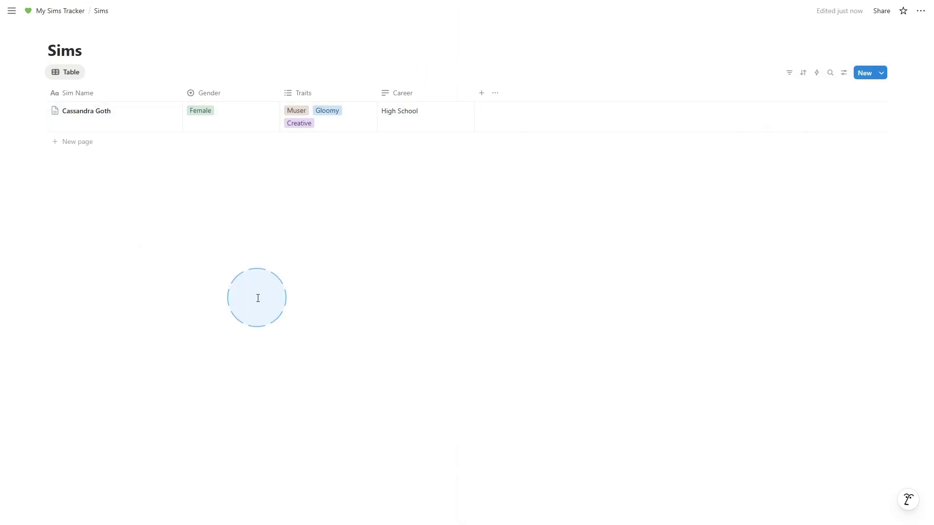
- Give the Cassandra Goth page a saxophone emoji icon and a solid yellow cover from the gallery
left_click(57, 115)
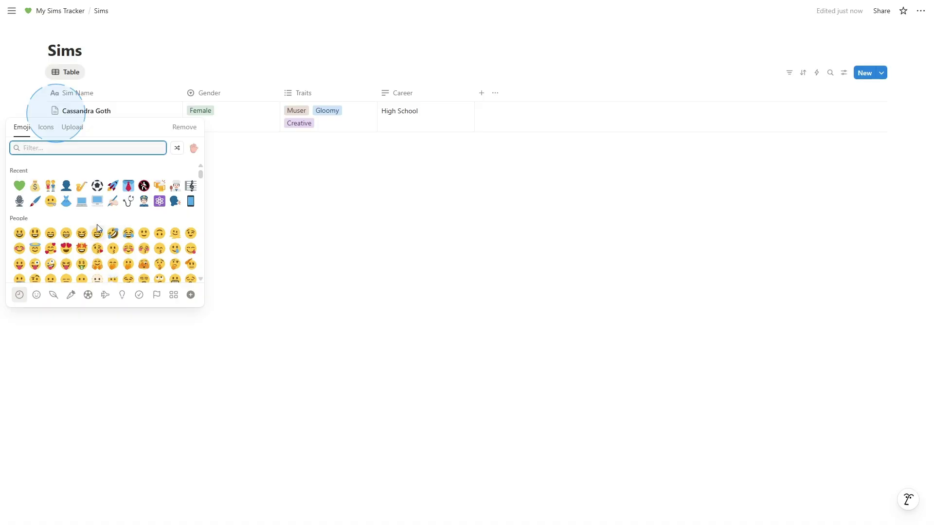
left_click(81, 186)
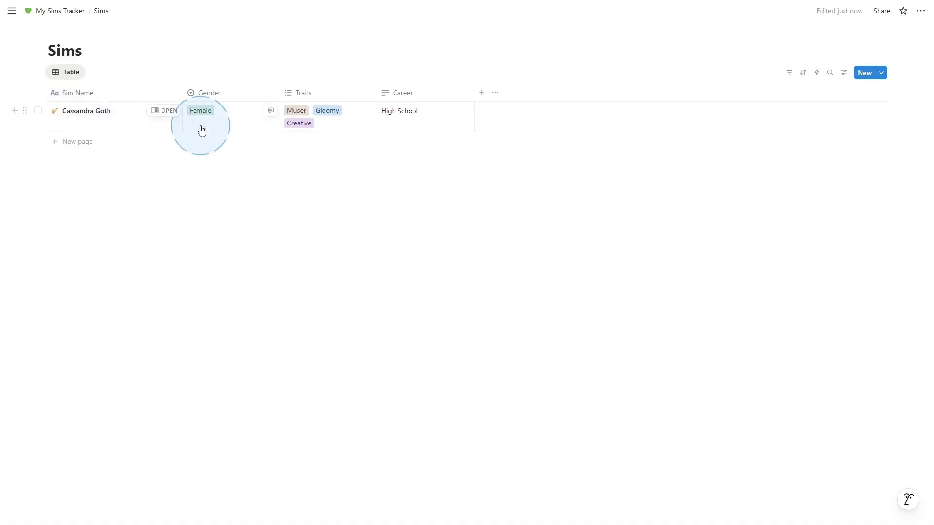
left_click(178, 118)
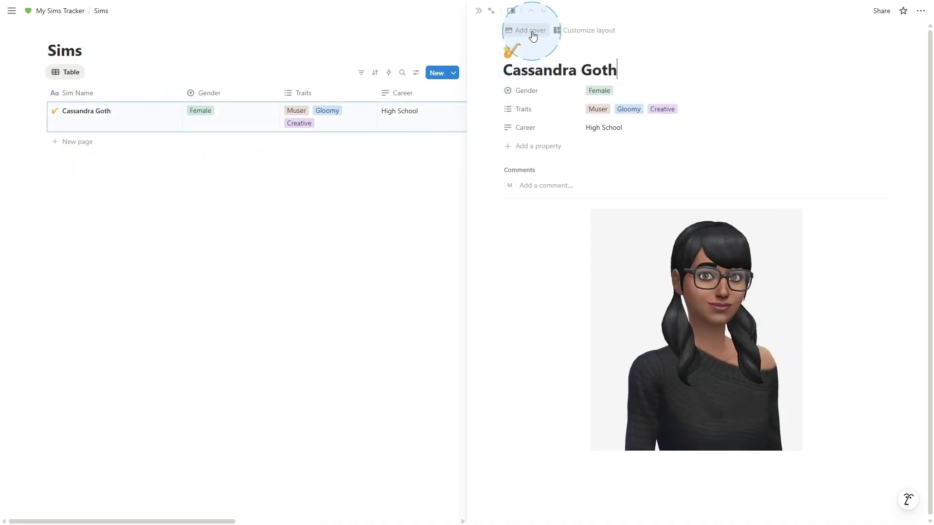
left_click(532, 31)
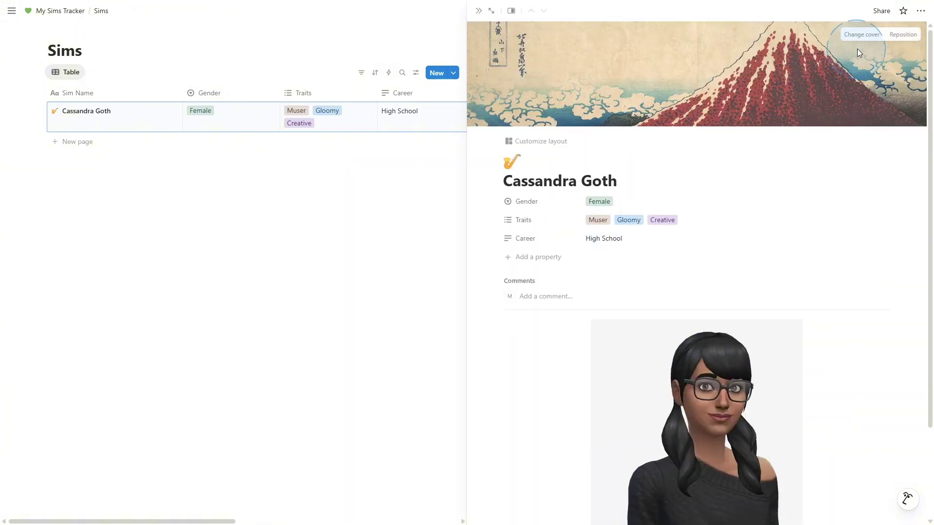
left_click(862, 38)
left_click(766, 97)
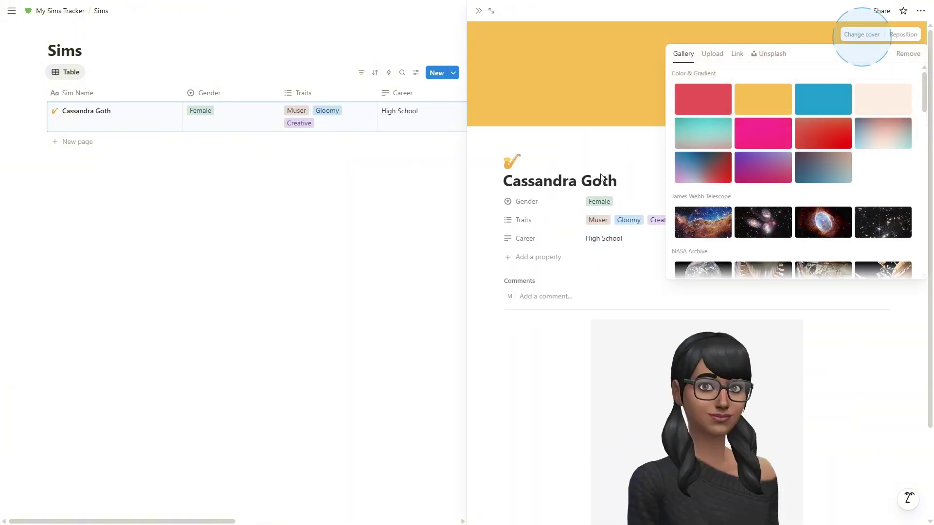
left_click(108, 394)
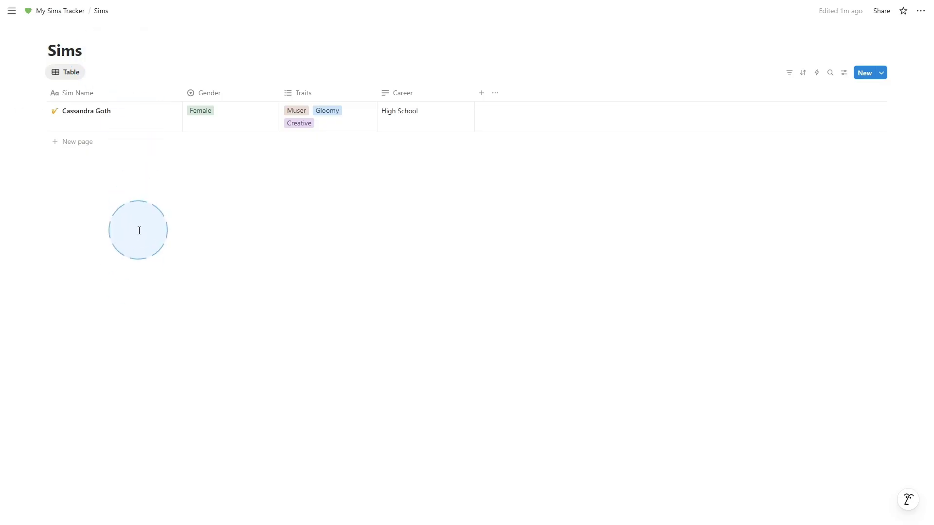
- Return to the parent page My Sims Tracker
left_click(73, 10)
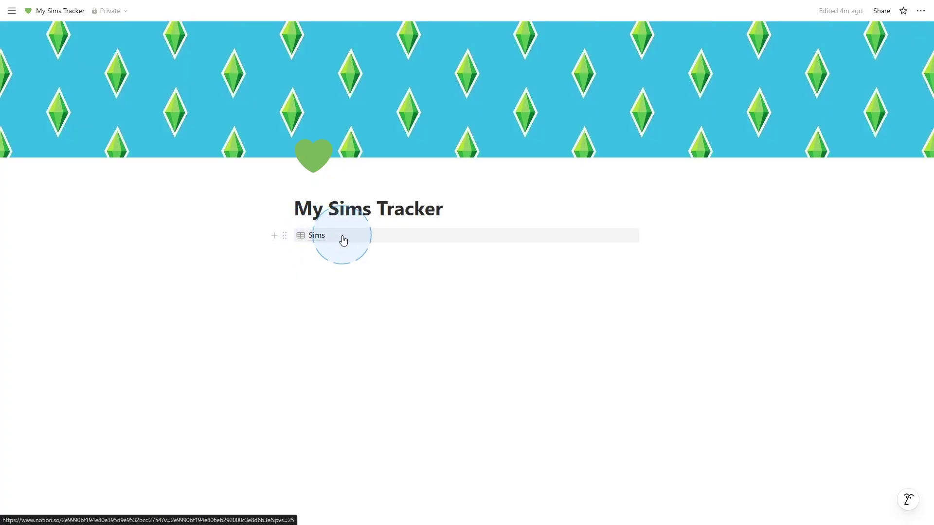
- Change the icon of the Sims database to the blue person silhouette emoji
left_click(300, 235)
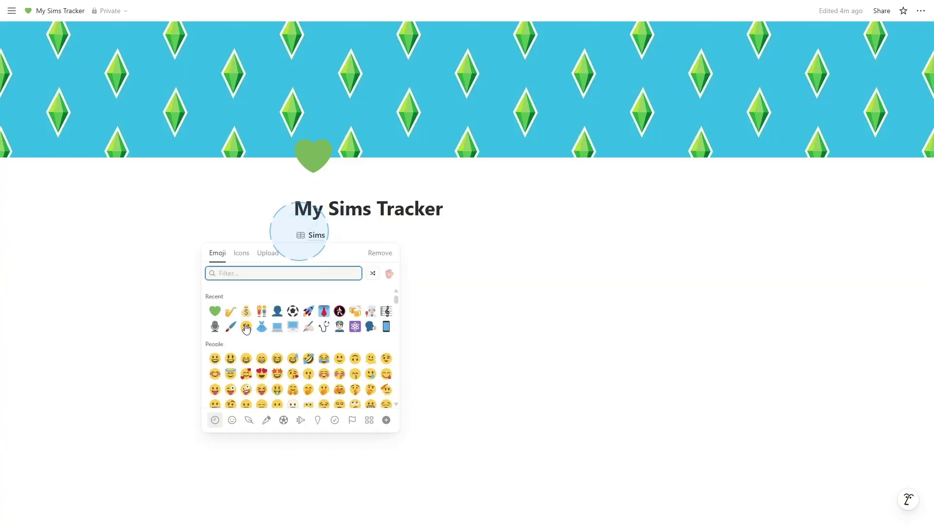
left_click(277, 312)
- Create a full-page database below the Sims database on the My Sims Tracker page and title it "Households"
left_click(333, 261)
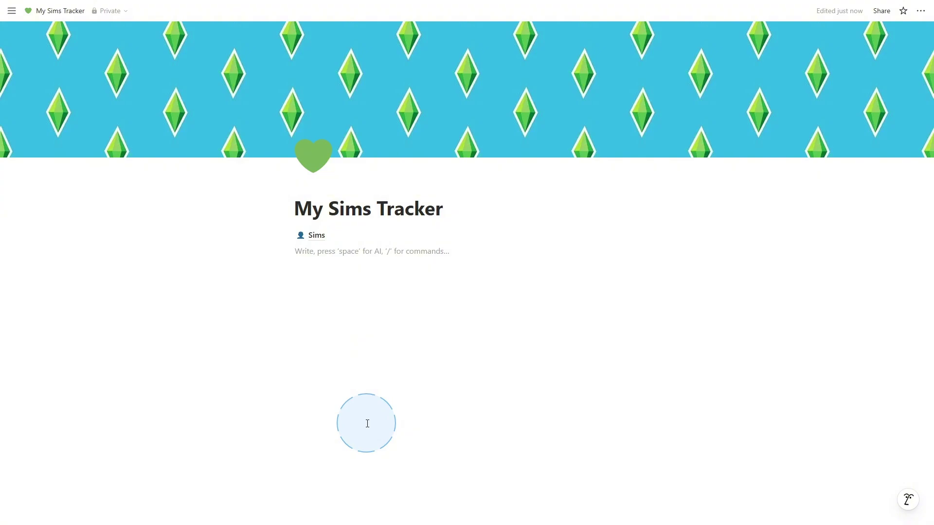
type("/data")
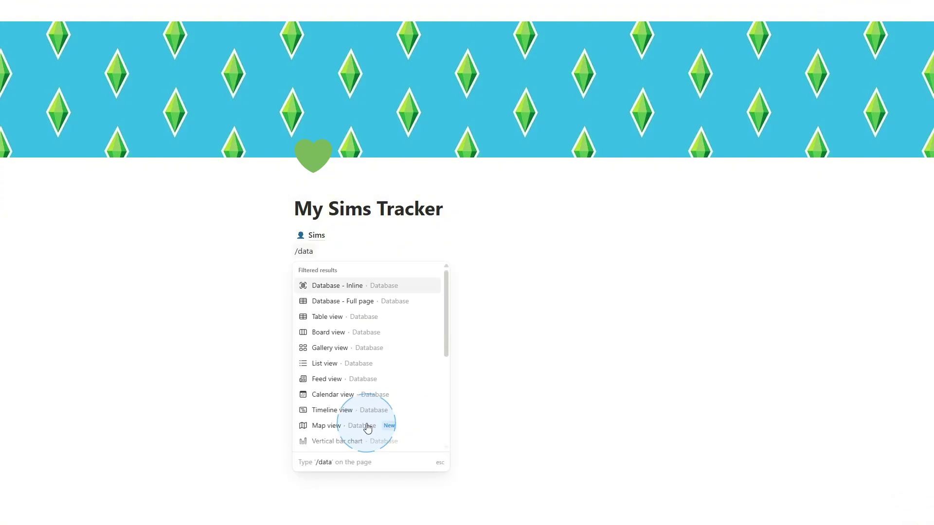
left_click(354, 301)
left_click(822, 138)
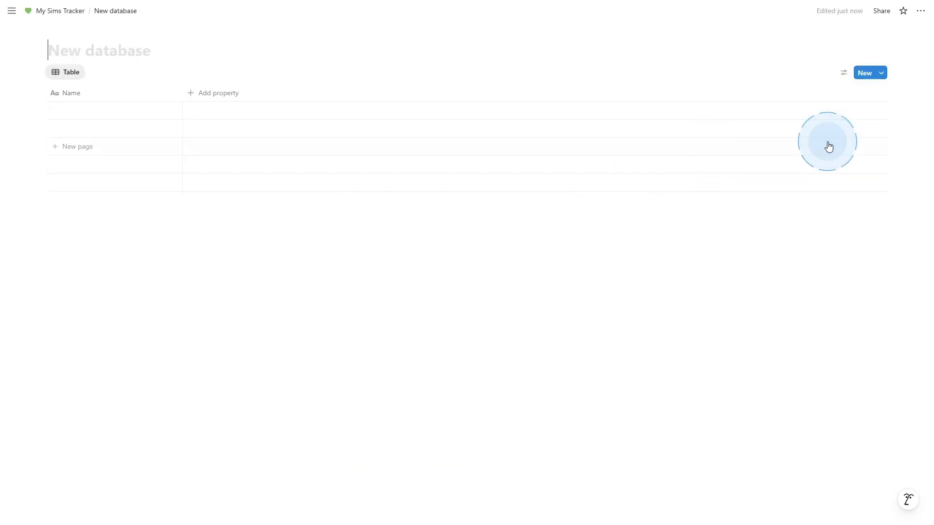
left_click(84, 51)
type("Households")
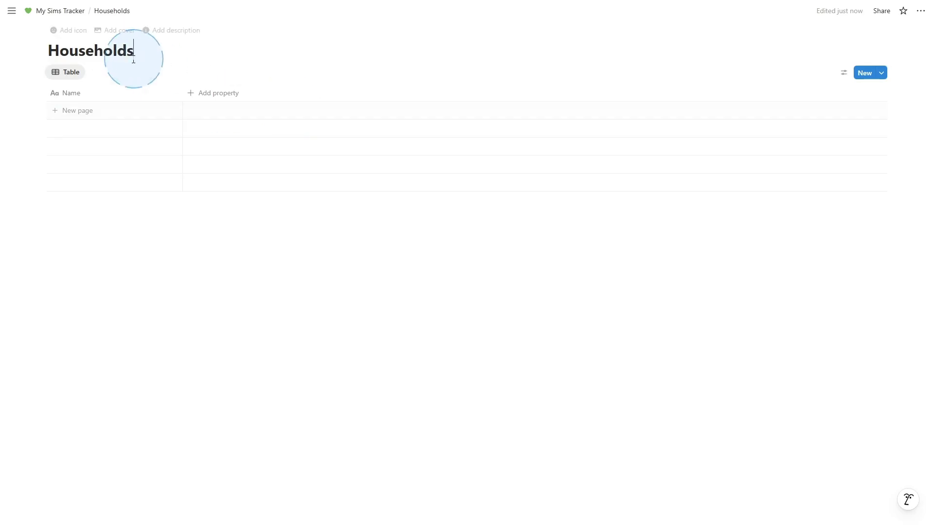
- Add a Select property named "World" to the Households database
left_click(95, 92)
left_click(206, 92)
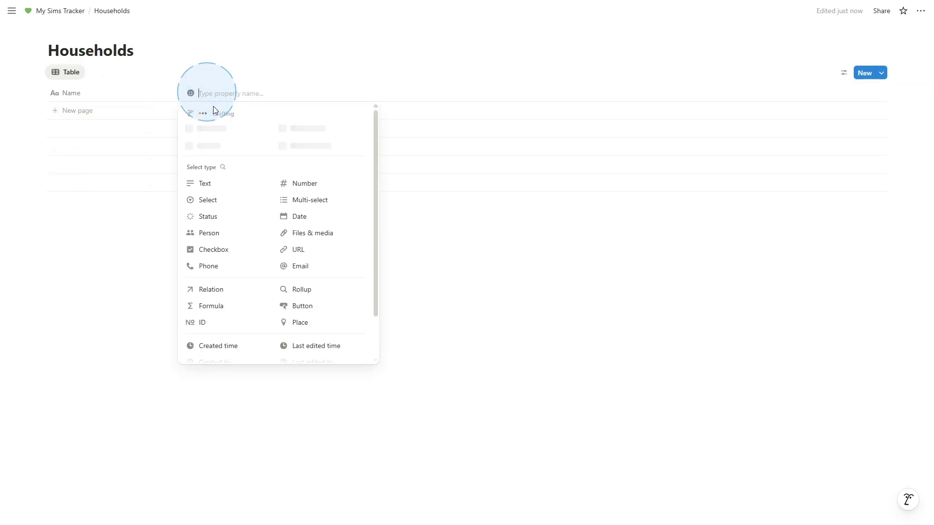
left_click(225, 200)
left_click(236, 90)
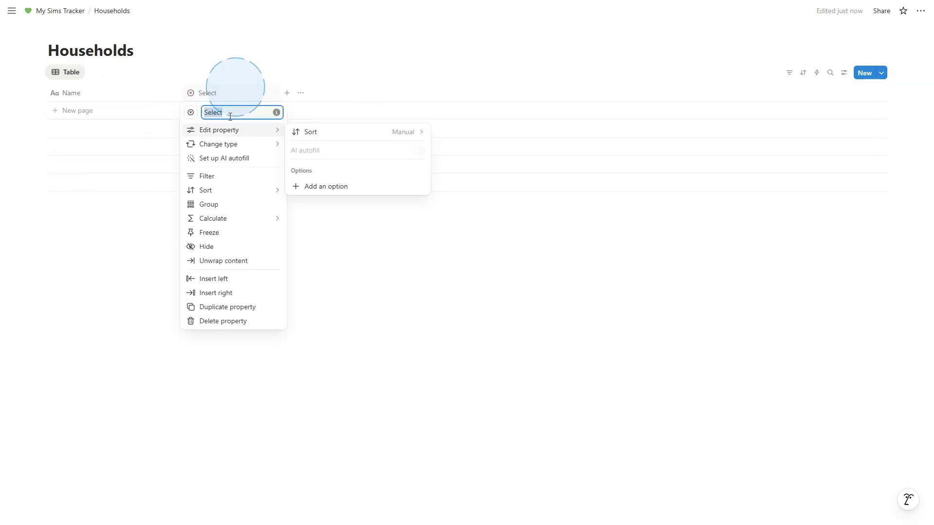
type("World")
- Add the options Willow Creek, Oasis Springs and "Mt. Komoredbi" to the World property
left_click(300, 188)
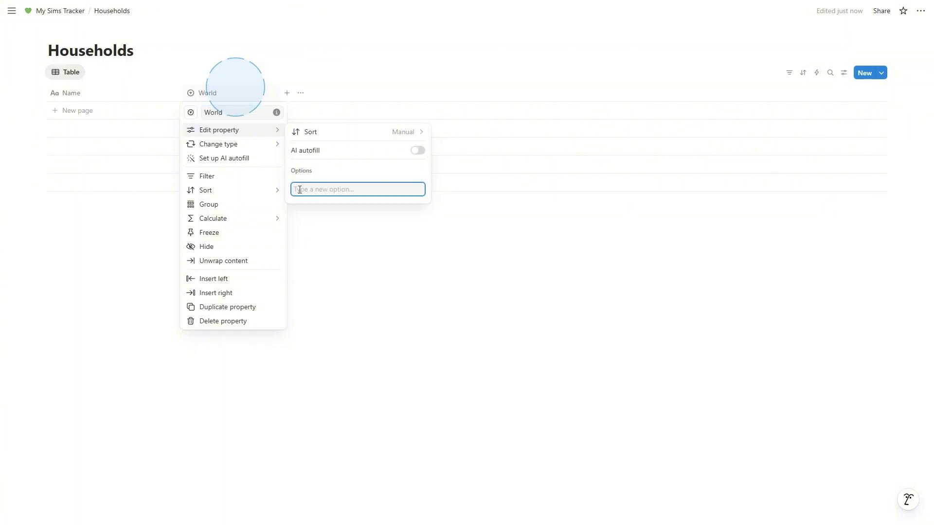
type("Willow Creek")
key("Return")
type("Oasis Sp")
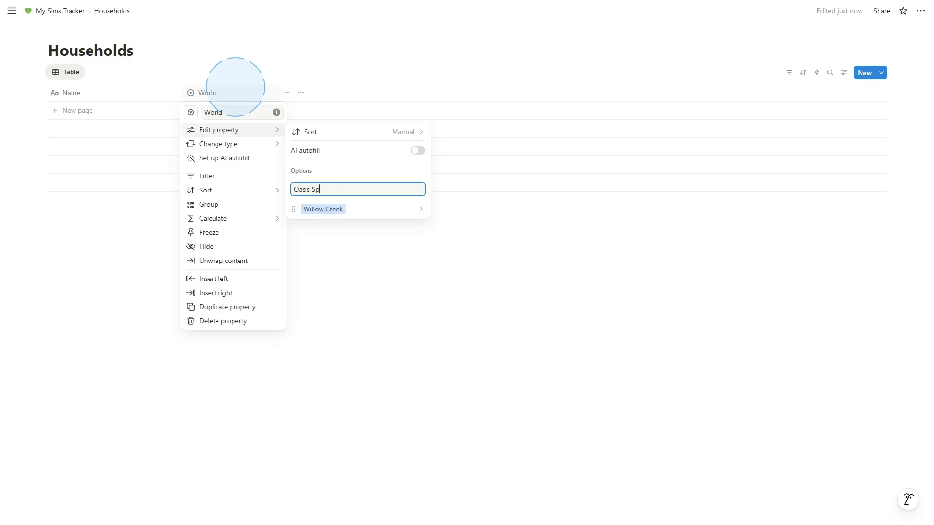
type("rings")
key("Return")
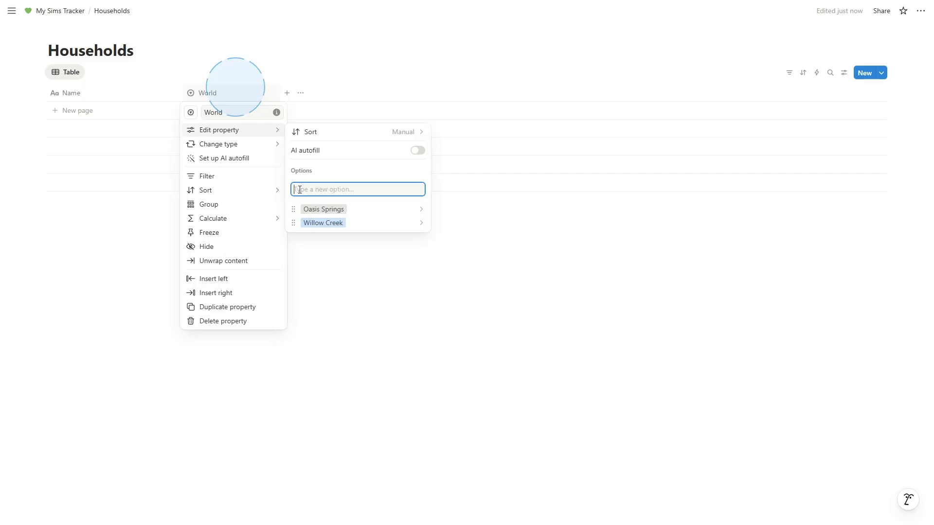
type("Mt. Komoredbi")
key("Return")
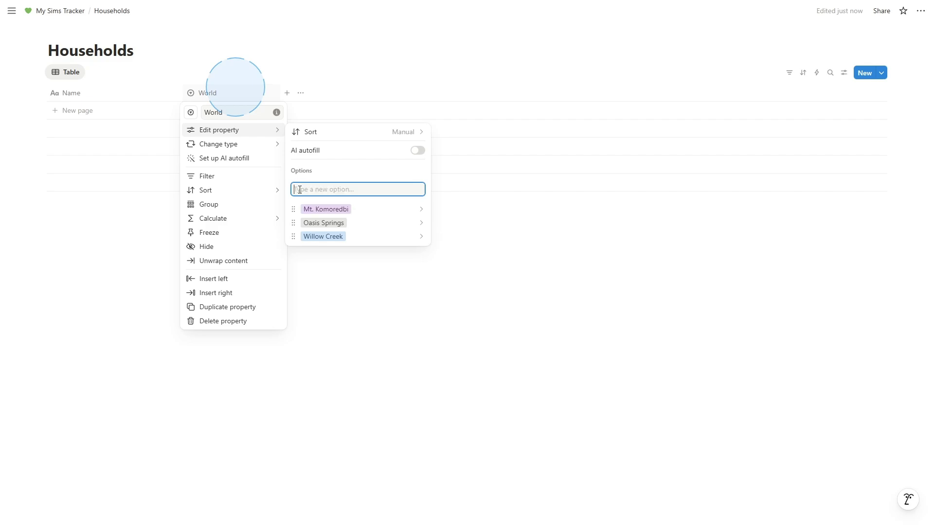
- Correct the misspelled mountain world option to "Mt. Komorebi" and color it blue
left_click(362, 209)
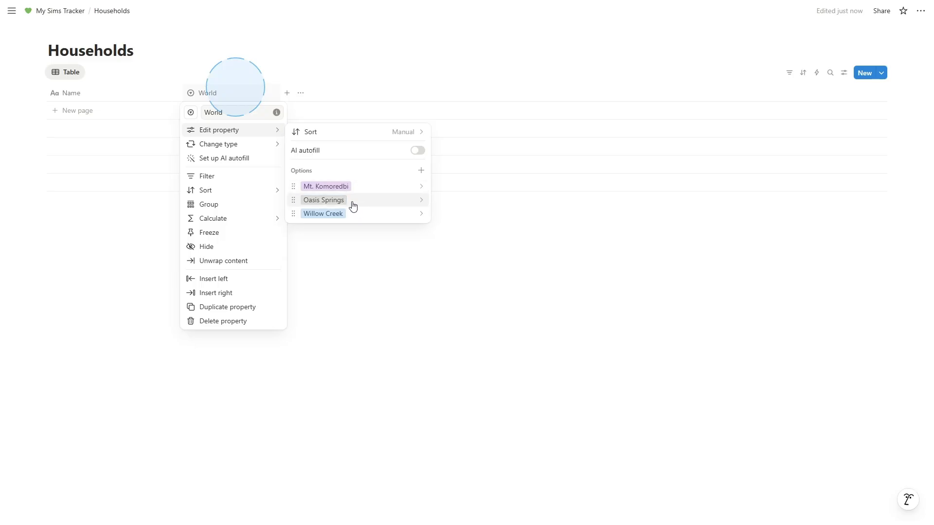
left_click(346, 191)
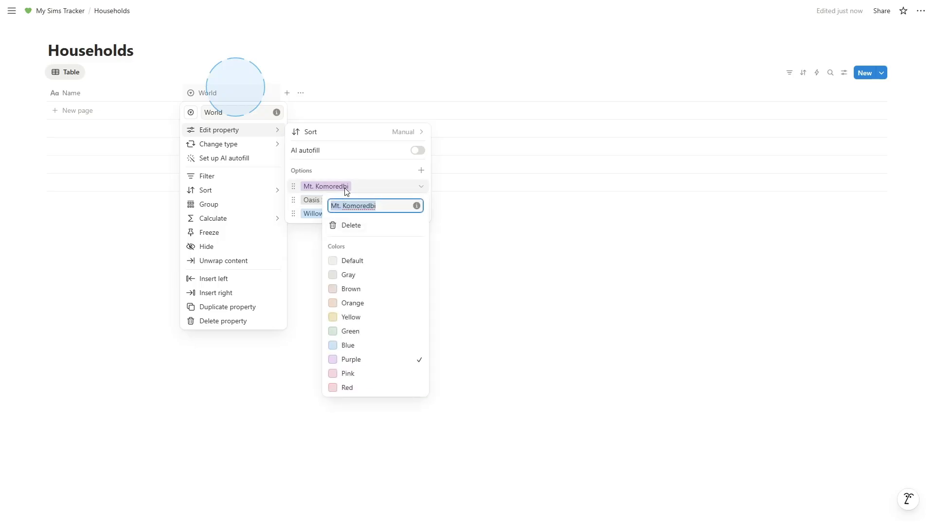
left_click(379, 206)
left_click(344, 345)
left_click(348, 174)
- Color the Oasis Springs option yellow and Willow Creek green, and sort the World options alphabetically
left_click(351, 200)
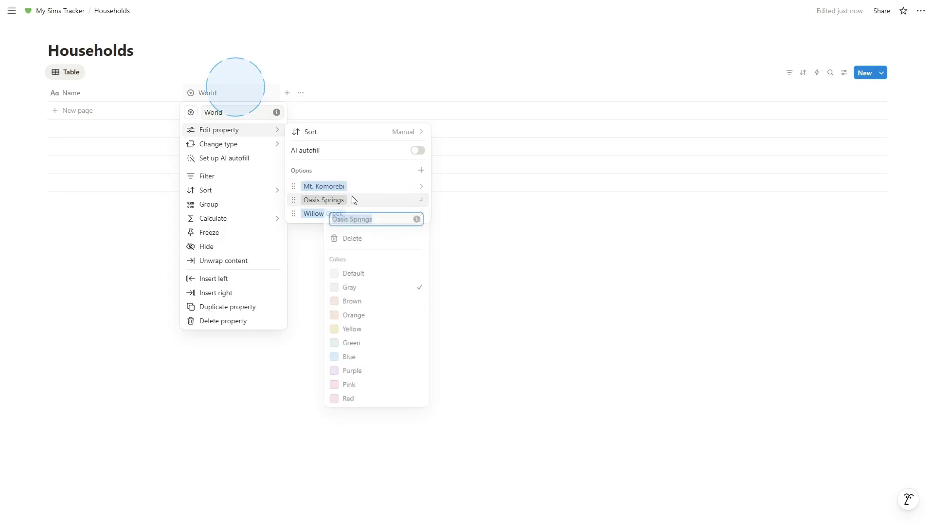
left_click(351, 331)
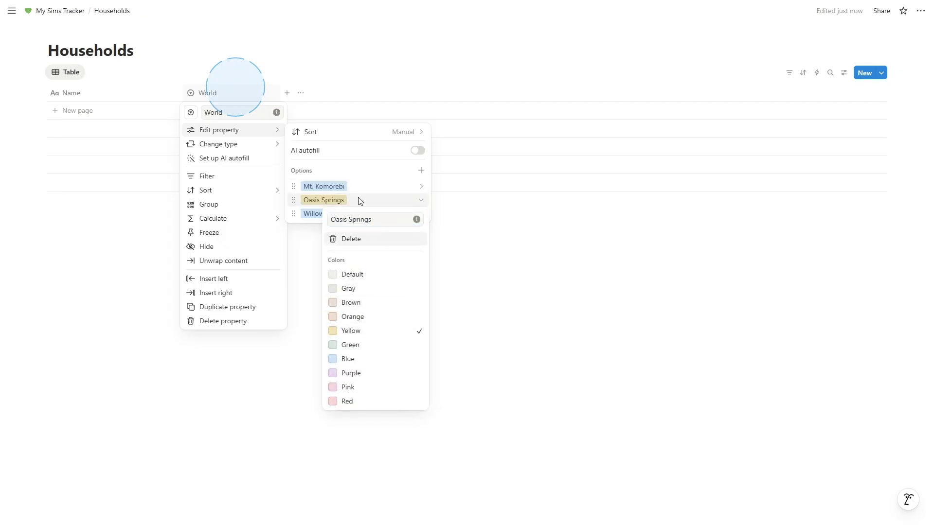
left_click(358, 200)
left_click(358, 215)
left_click(367, 359)
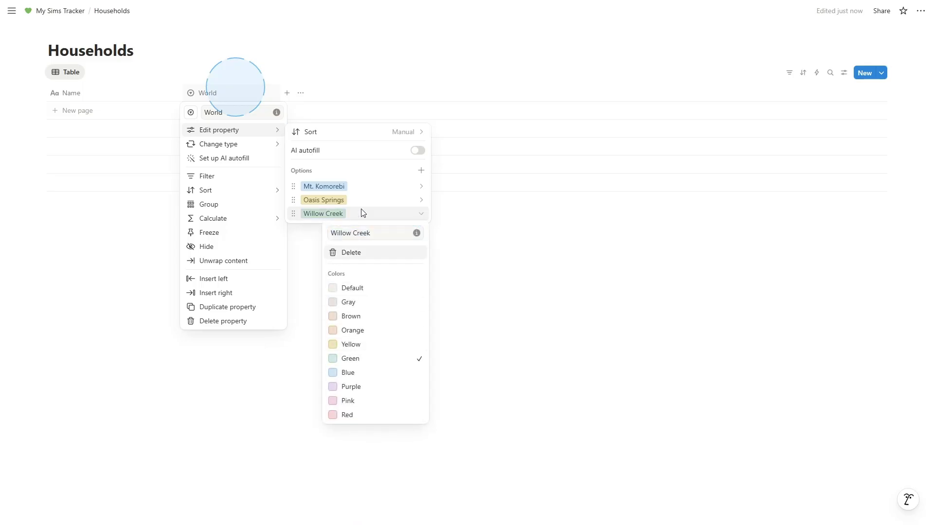
left_click(398, 133)
left_click(404, 160)
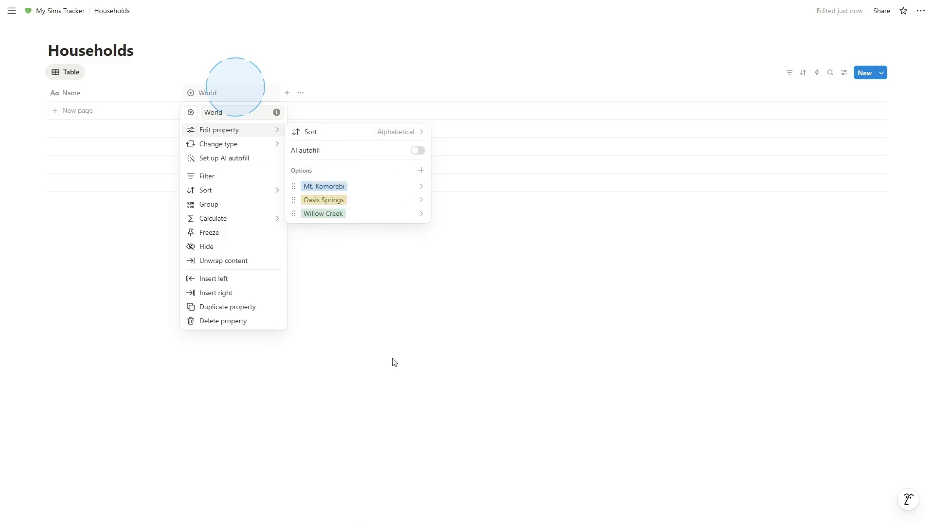
- Add a Date property named "Last Played" to the Households database
left_click(287, 93)
left_click(287, 93)
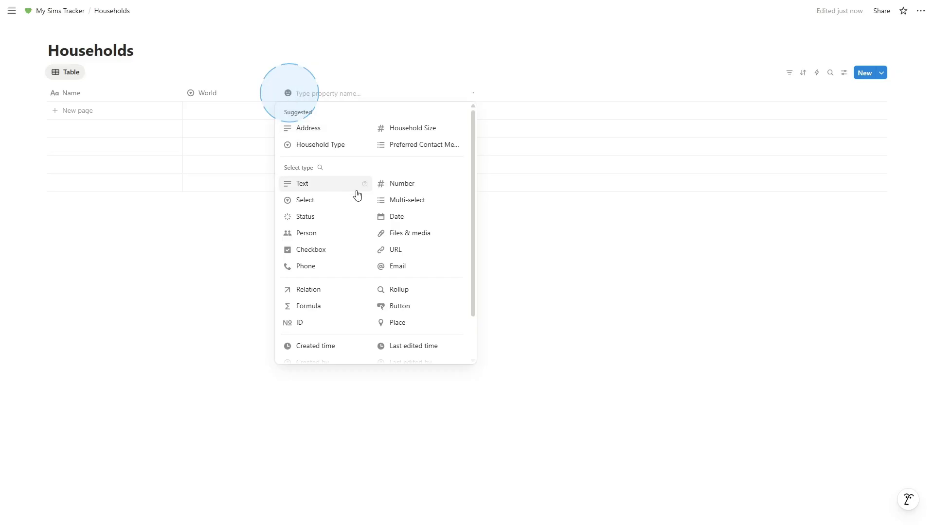
left_click(425, 222)
left_click(336, 92)
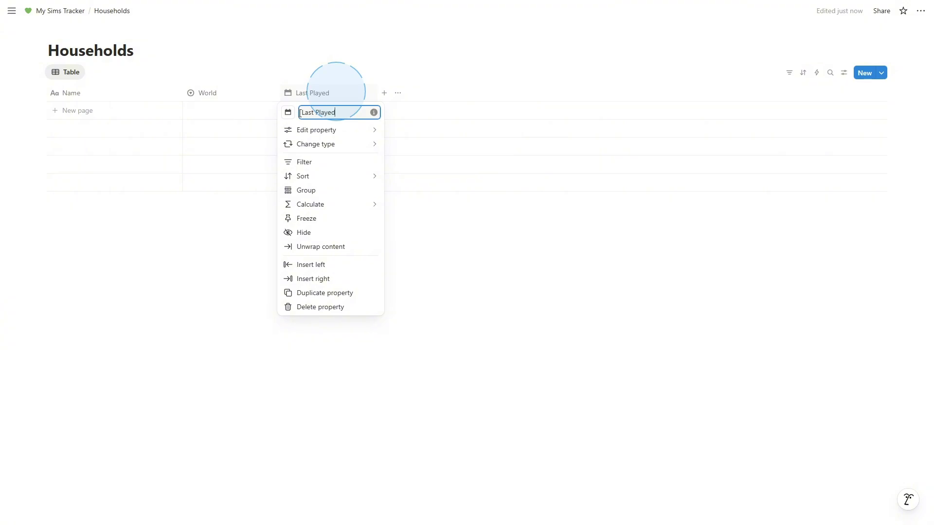
left_click(125, 118)
- Add a "Goth Household" entry with World set to Willow Creek and Last Played set to January 15, 2026
left_click(125, 115)
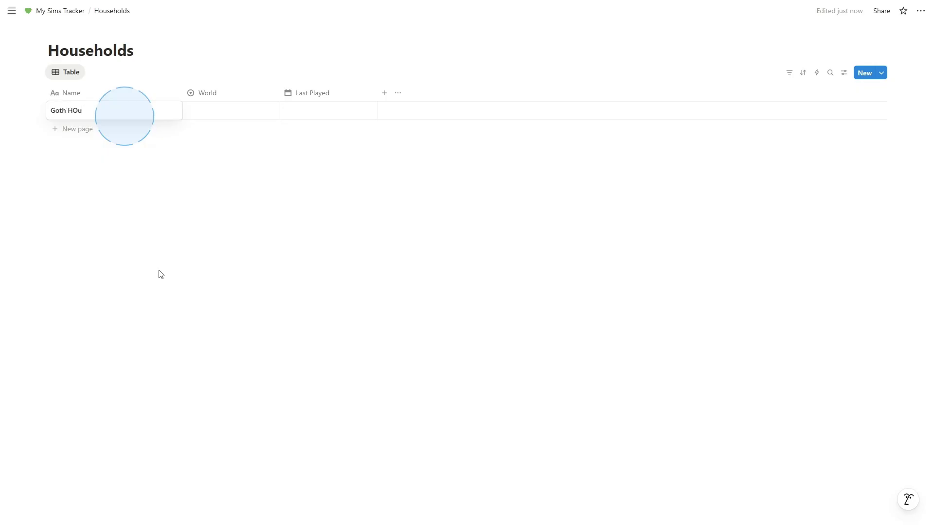
type("Goth Household")
key("Return")
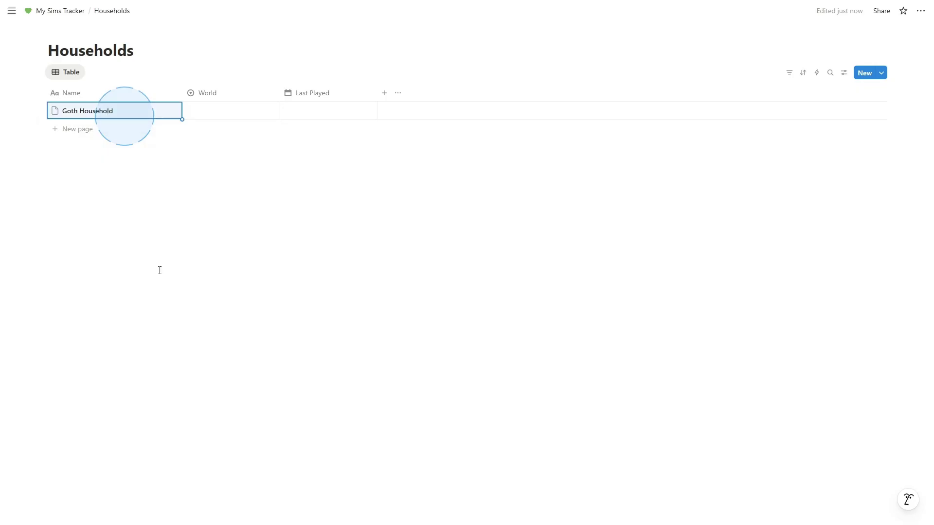
left_click(208, 114)
left_click(225, 170)
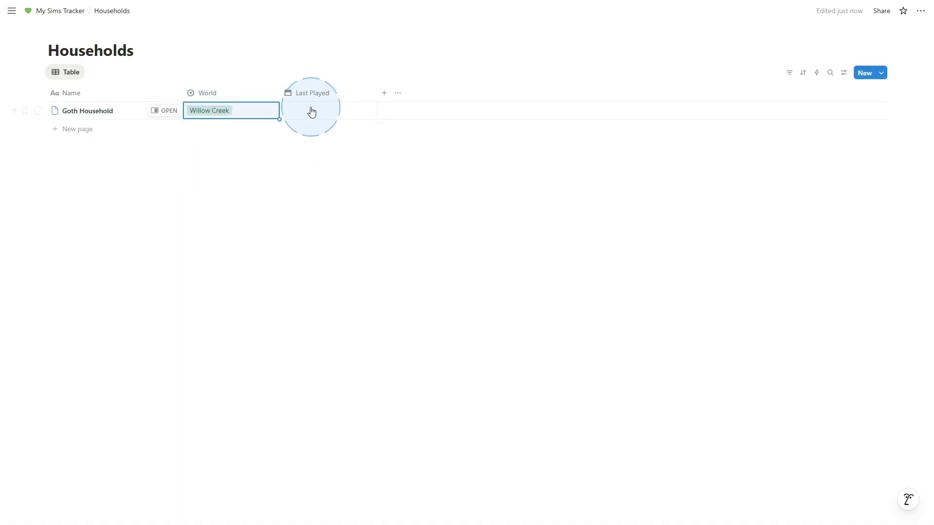
left_click(312, 112)
left_click(355, 213)
left_click(431, 133)
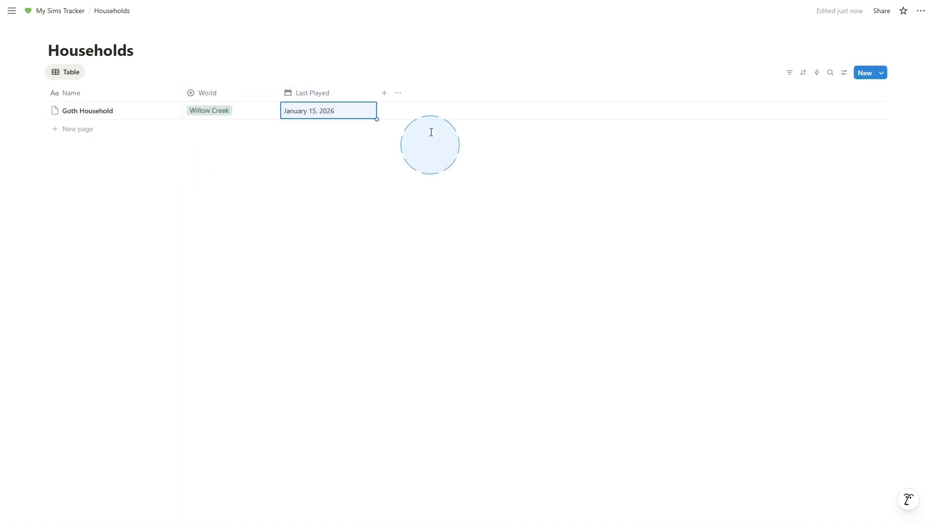
left_click(339, 286)
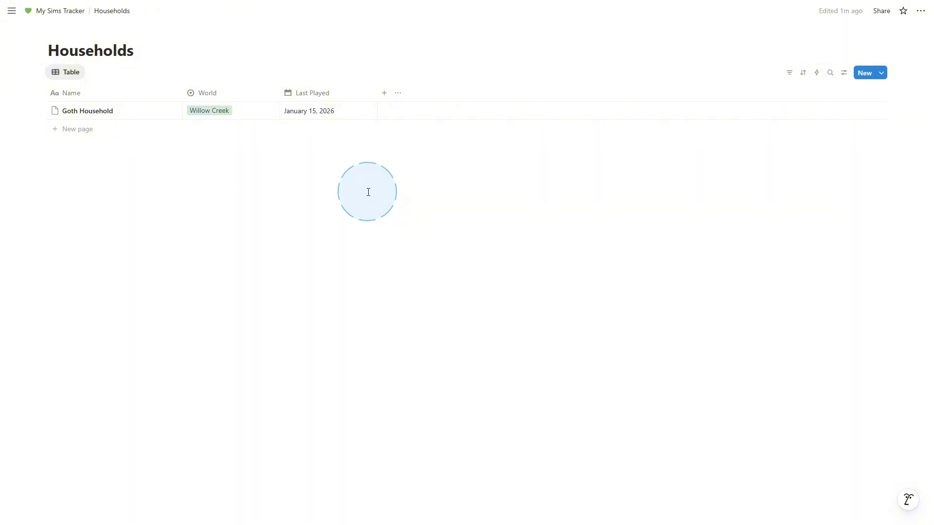
- Add a two-way relation property from Households to the Sims database of My Sims Tracker, with no limit
left_click(384, 93)
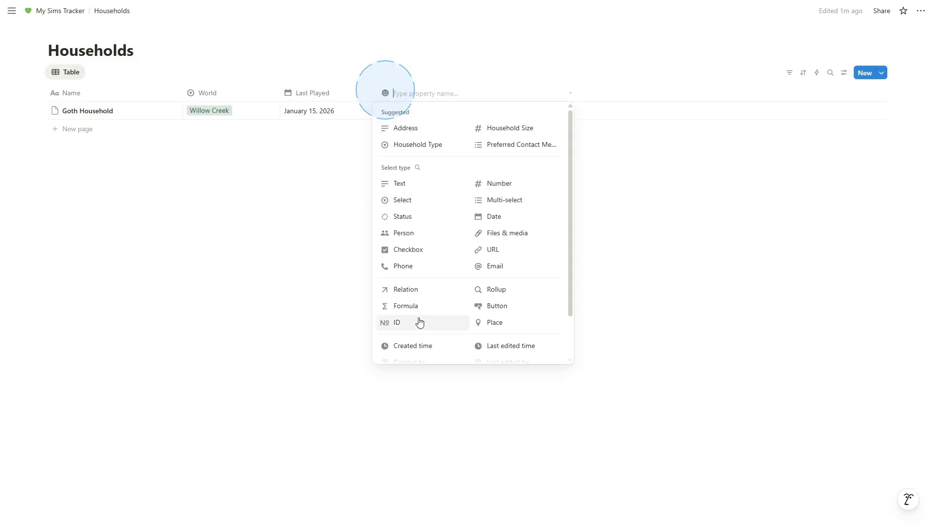
left_click(404, 297)
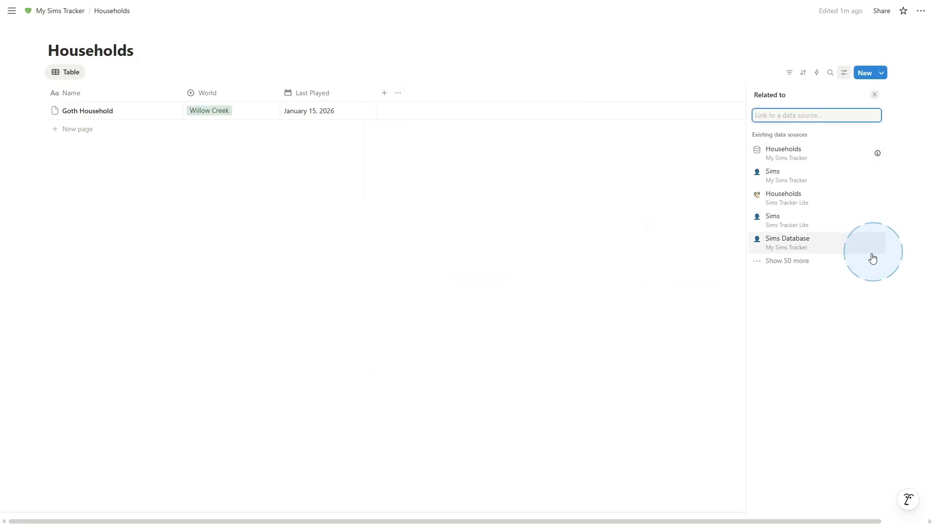
left_click(798, 184)
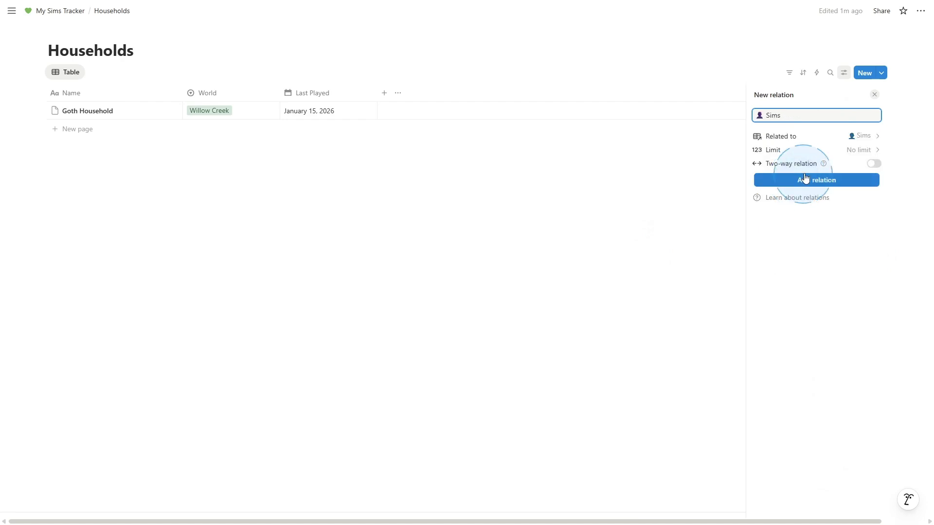
left_click(874, 164)
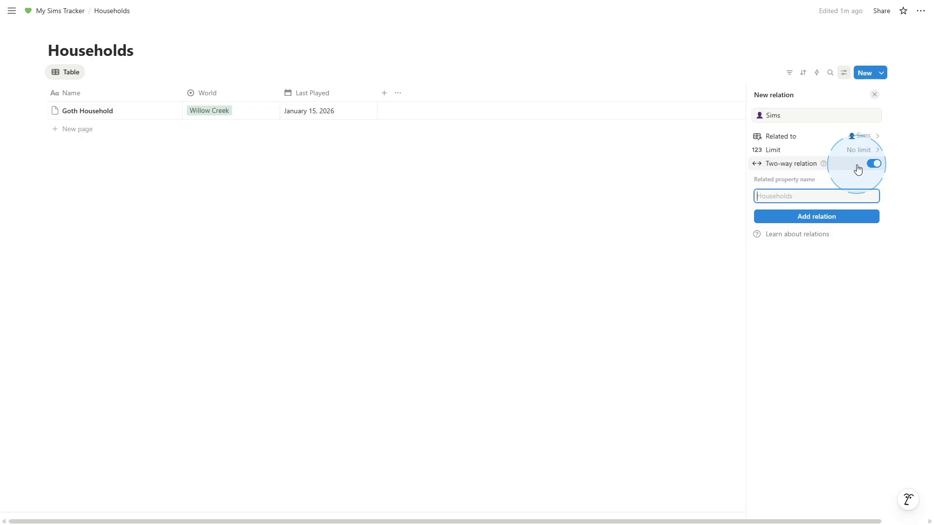
left_click(799, 220)
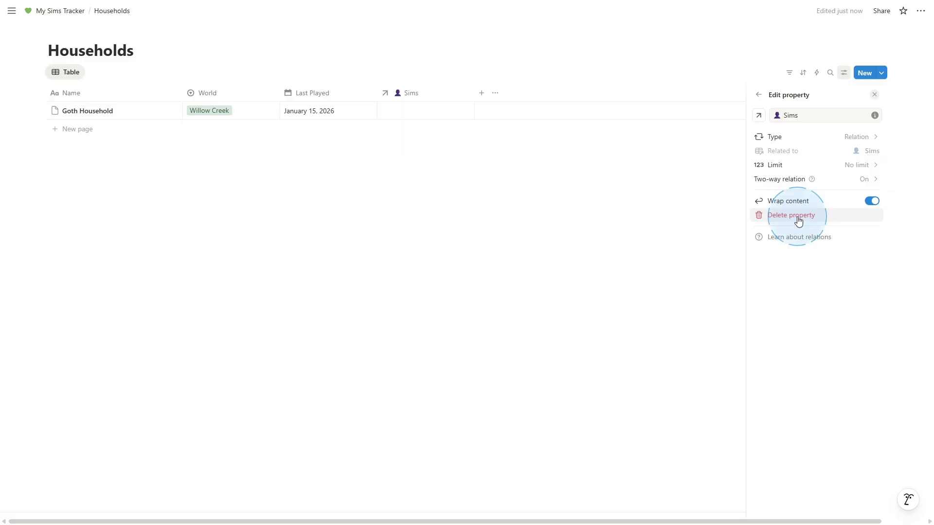
left_click(877, 97)
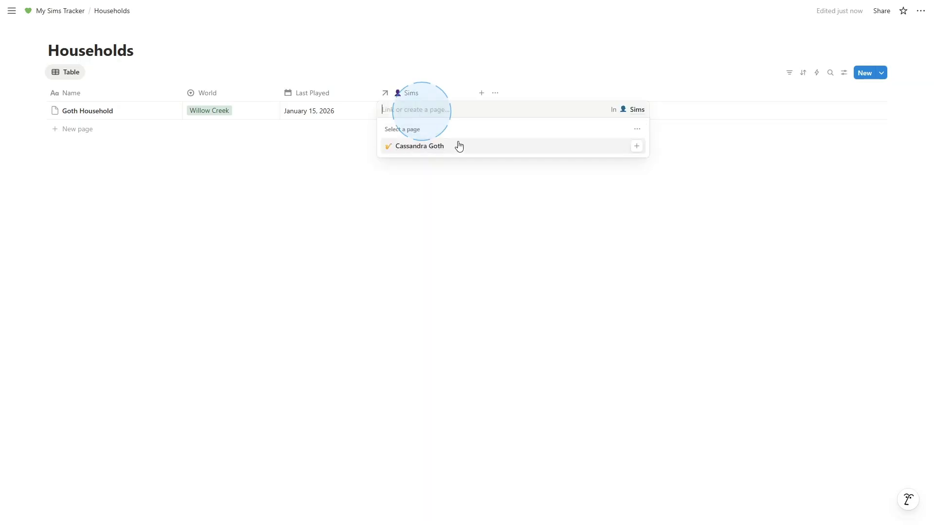
- Link Cassandra Goth to the Goth Household entry in the Sims relation
left_click(449, 147)
key("Escape")
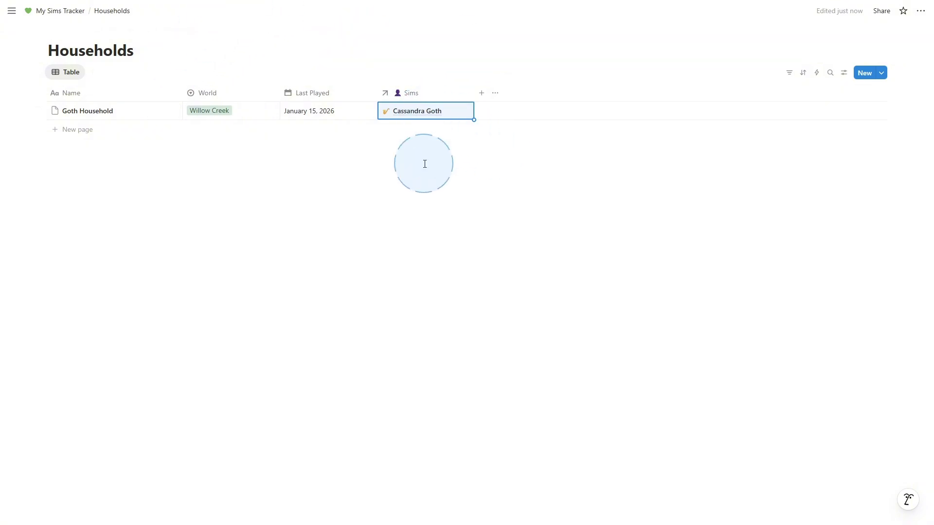
- Open the Goth Household page and give it the green dollar banknote emoji as its icon
left_click(168, 111)
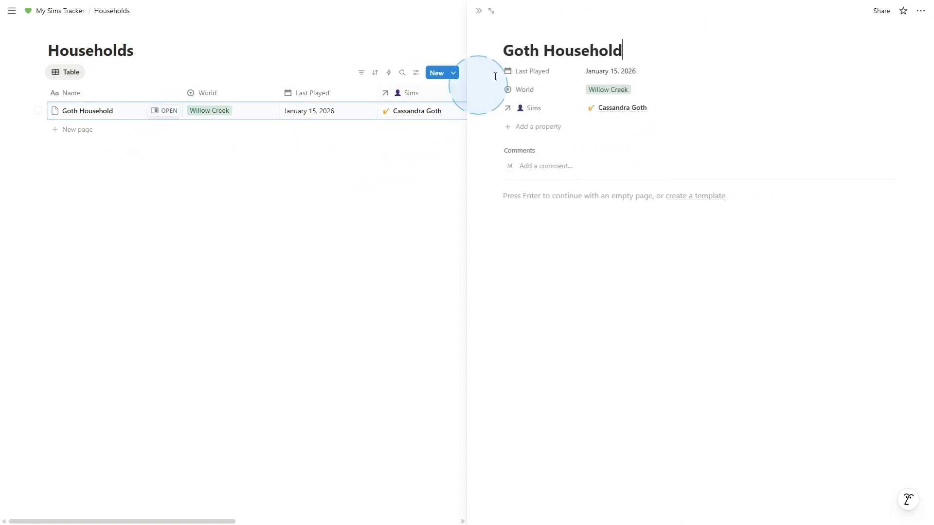
left_click(519, 30)
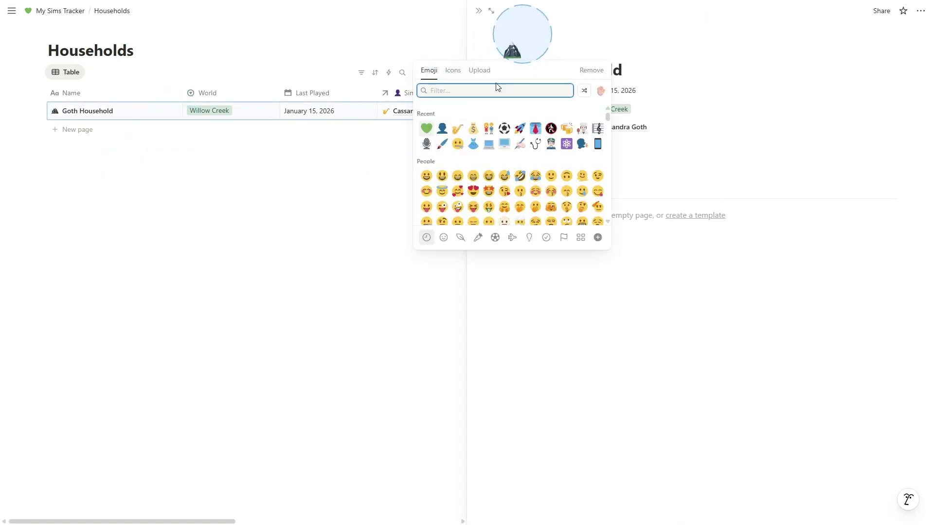
type("money")
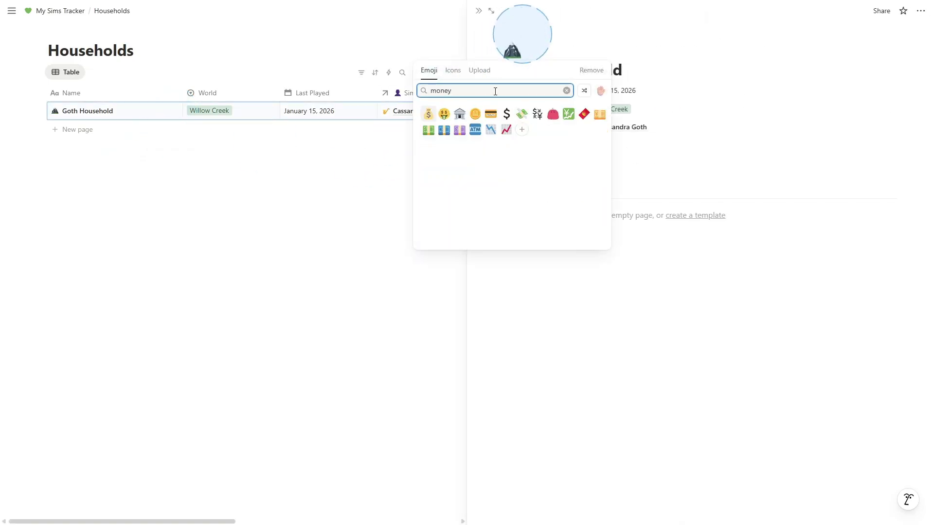
left_click(428, 129)
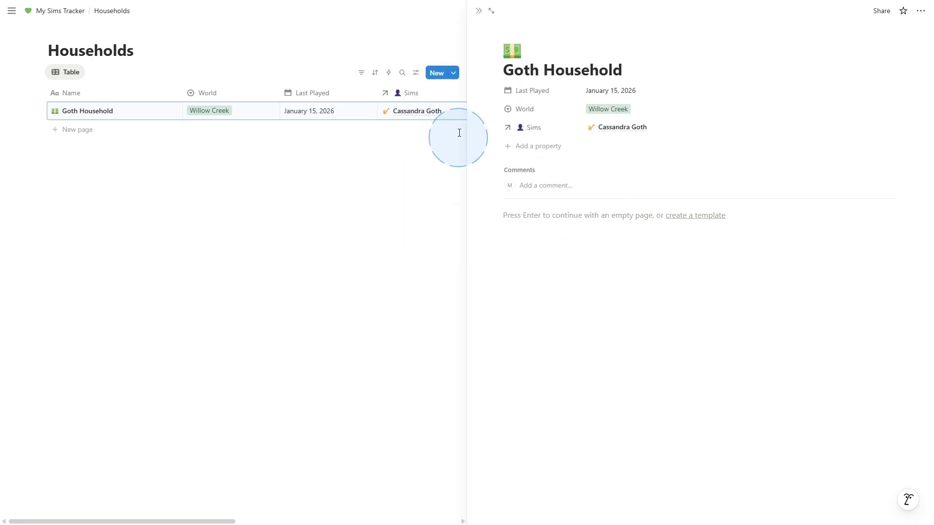
- Insert the uploaded family picture "Screenshot 2026-01-06 164806.png" into the Goth Household page body and close the page
left_click(542, 220)
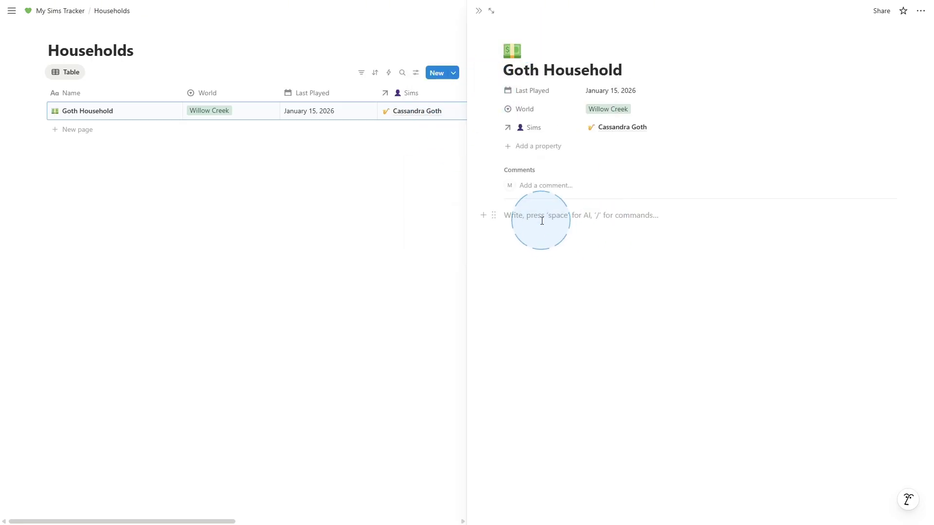
type("/ima")
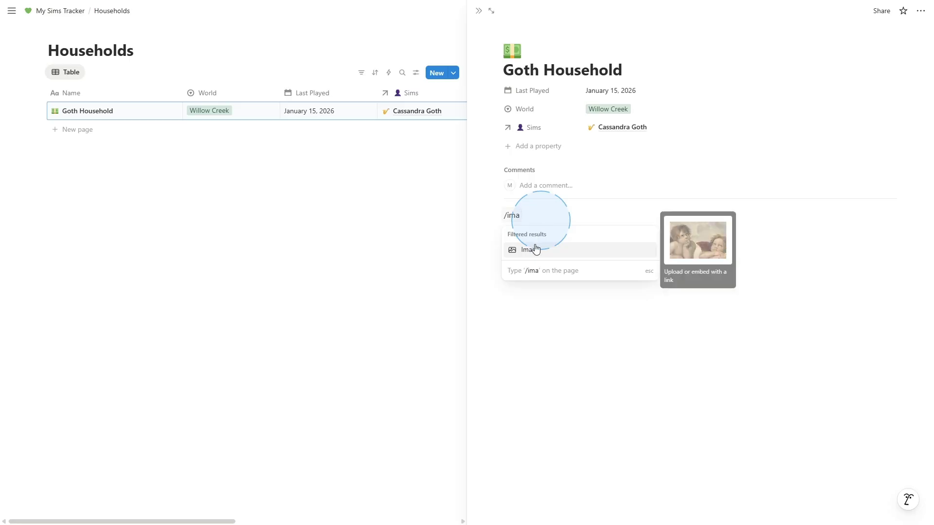
left_click(536, 249)
left_click(633, 267)
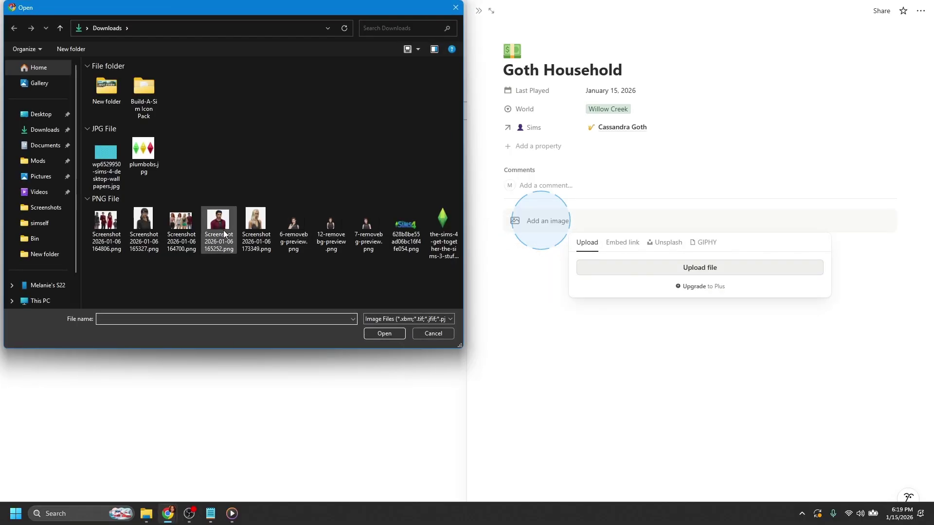
double_click(119, 226)
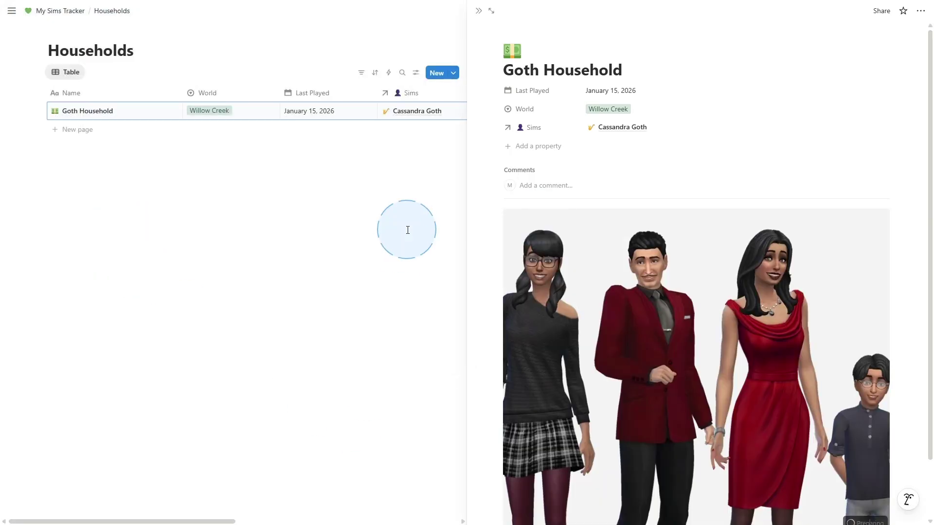
left_click(407, 229)
- Check the Sims database from My Sims Tracker, and give the Households database the house with garden emoji as its icon
left_click(63, 11)
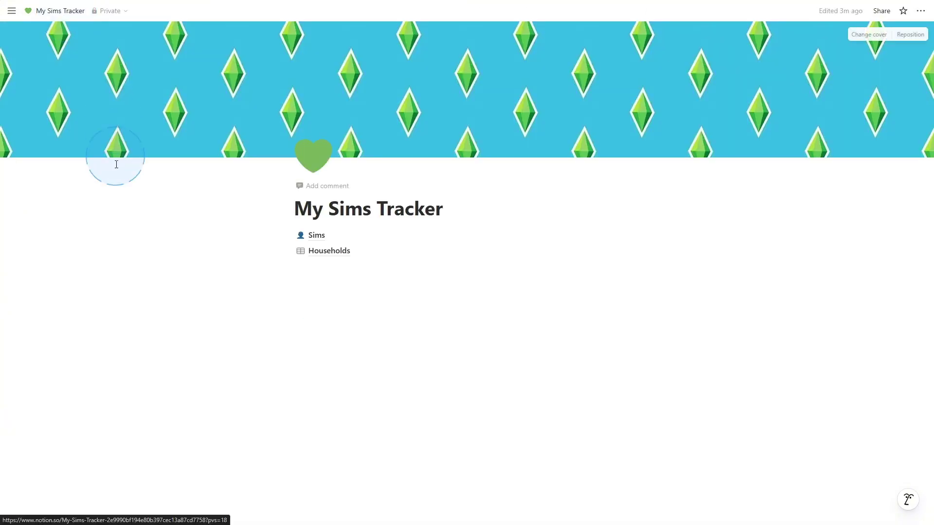
left_click(312, 235)
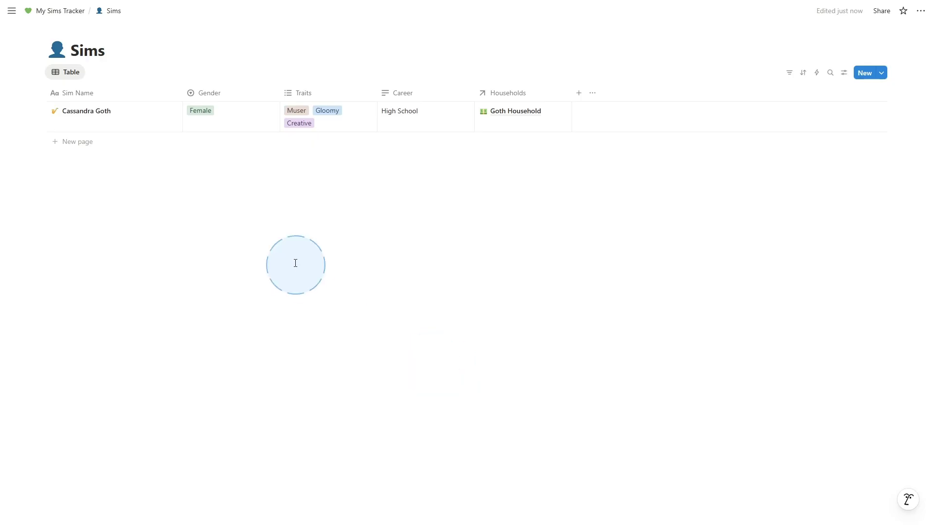
left_click(49, 11)
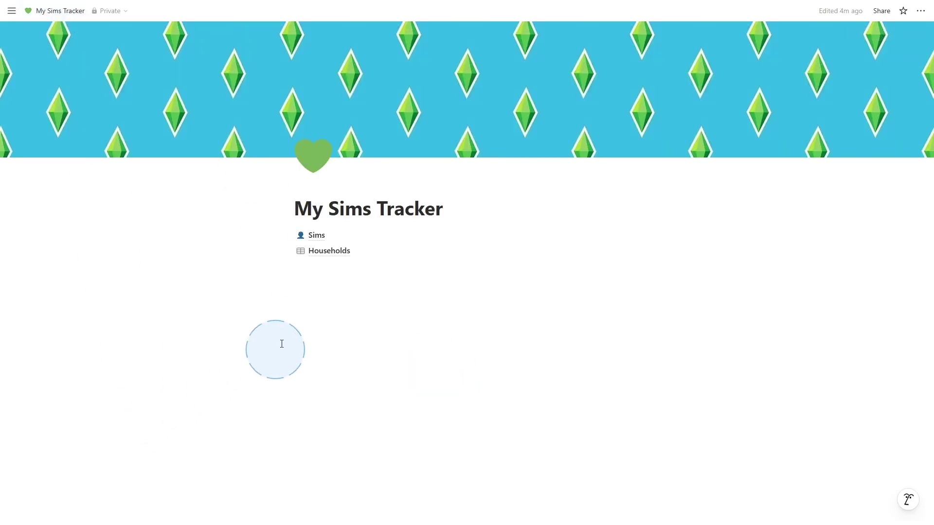
left_click(301, 251)
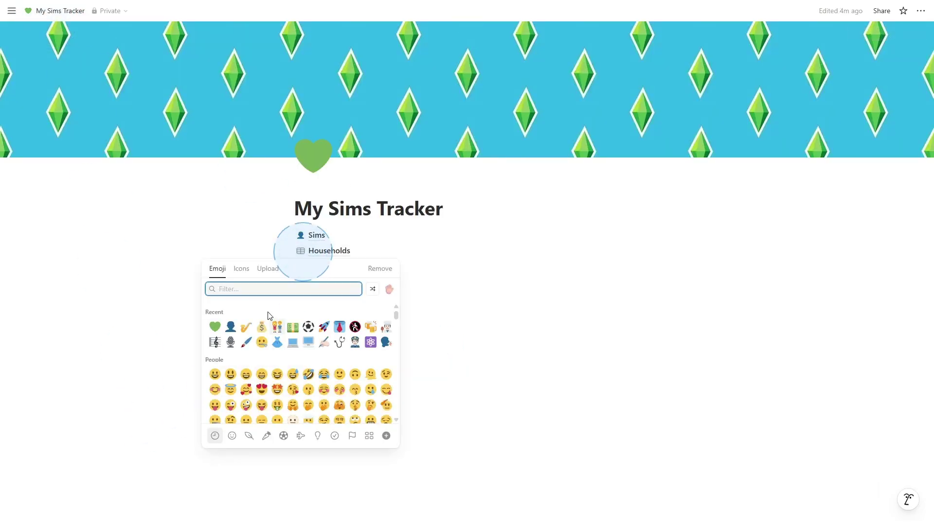
type("house")
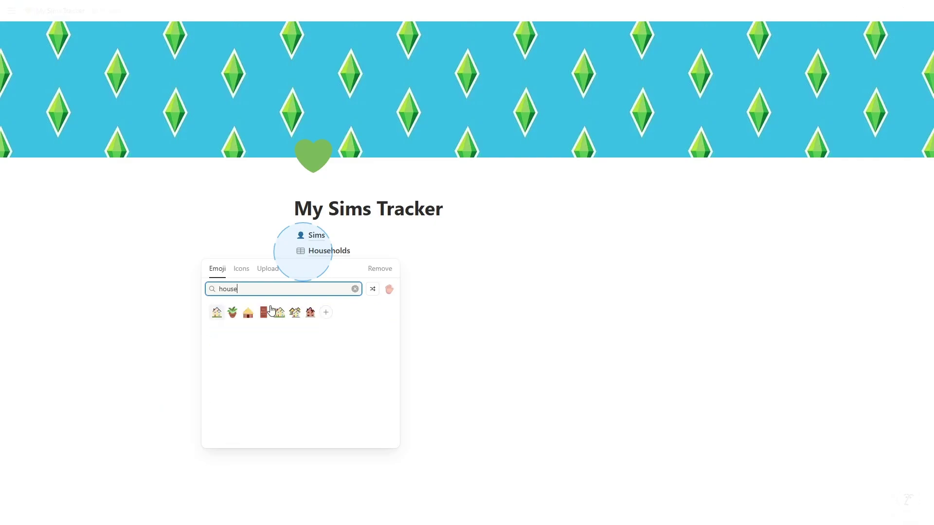
left_click(282, 314)
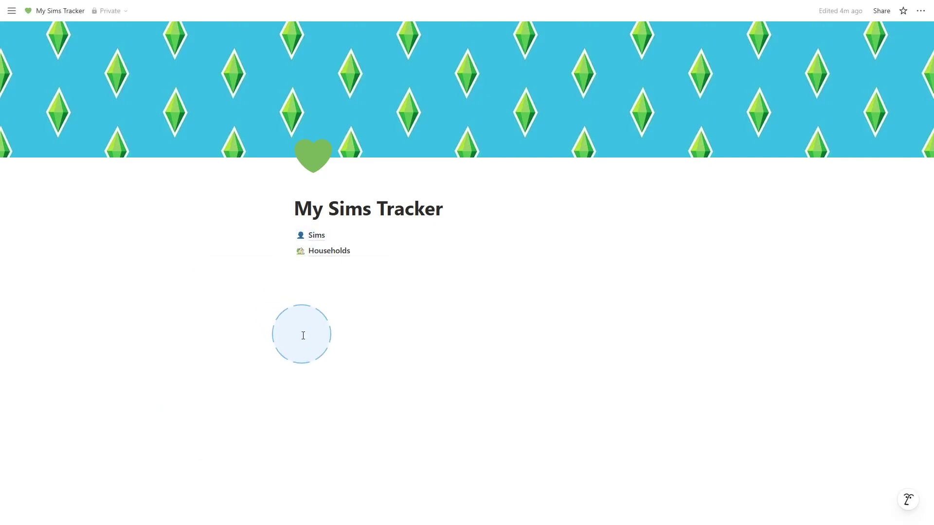
- Add a callout below the Households link on My Sims Tracker, containing the Heading 2 "Databases"
left_click(296, 377)
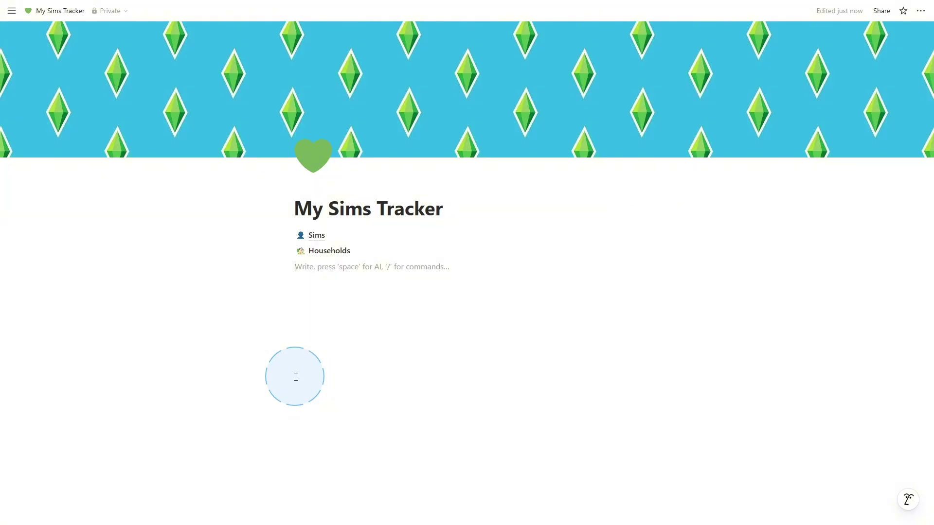
type("/call")
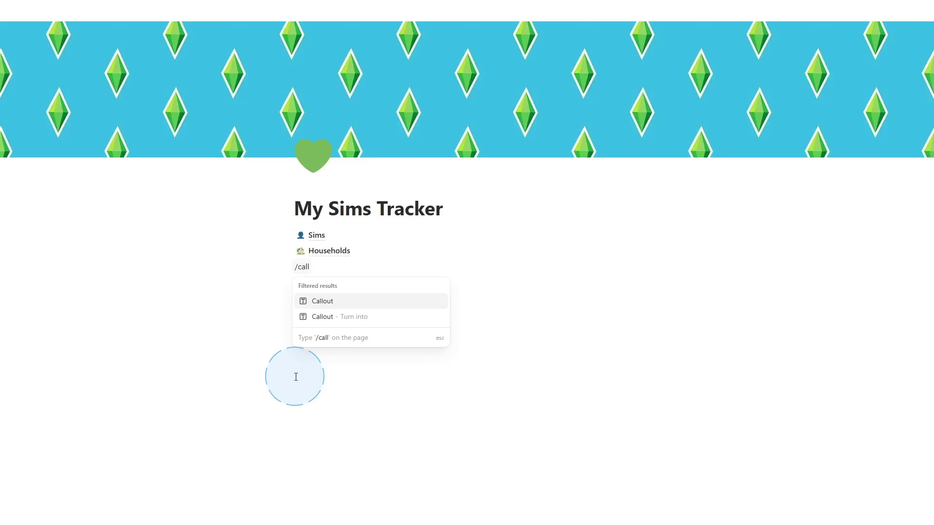
left_click(334, 316)
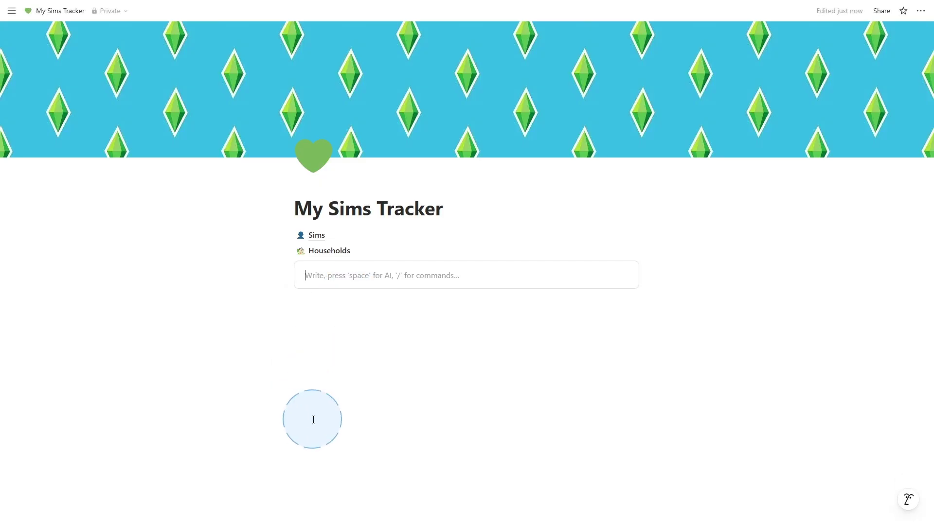
type("/")
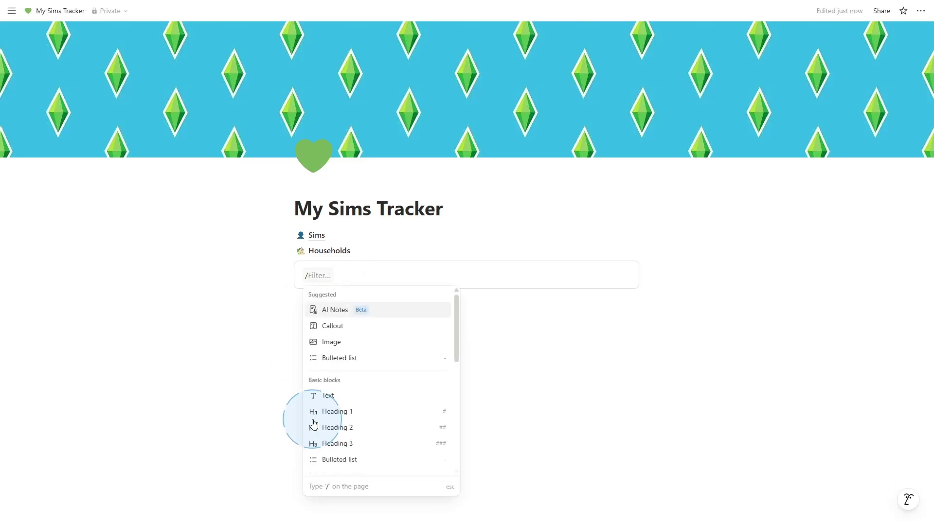
type("h2")
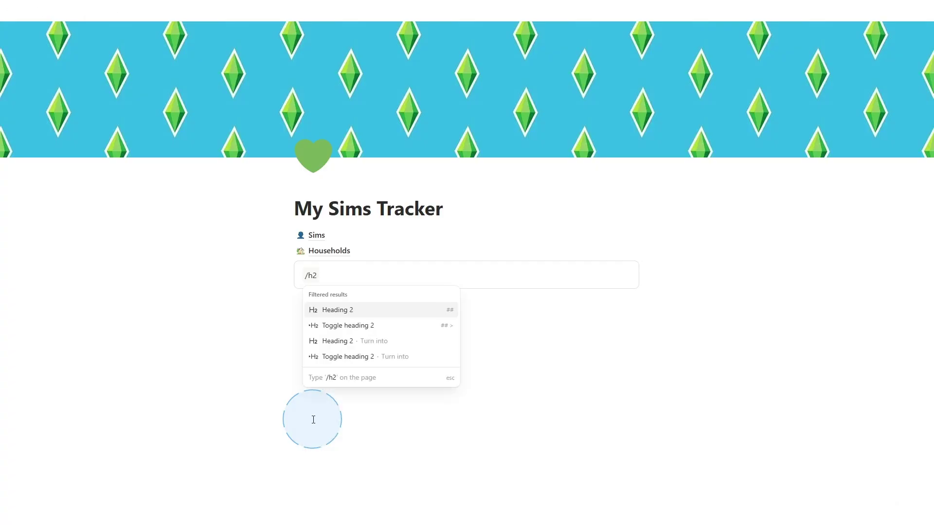
left_click(343, 312)
type("Databases")
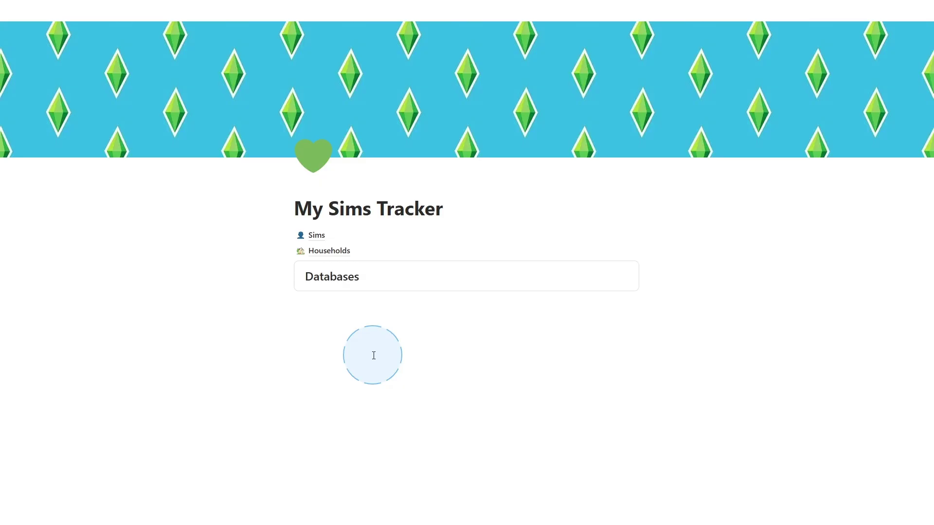
key("Return")
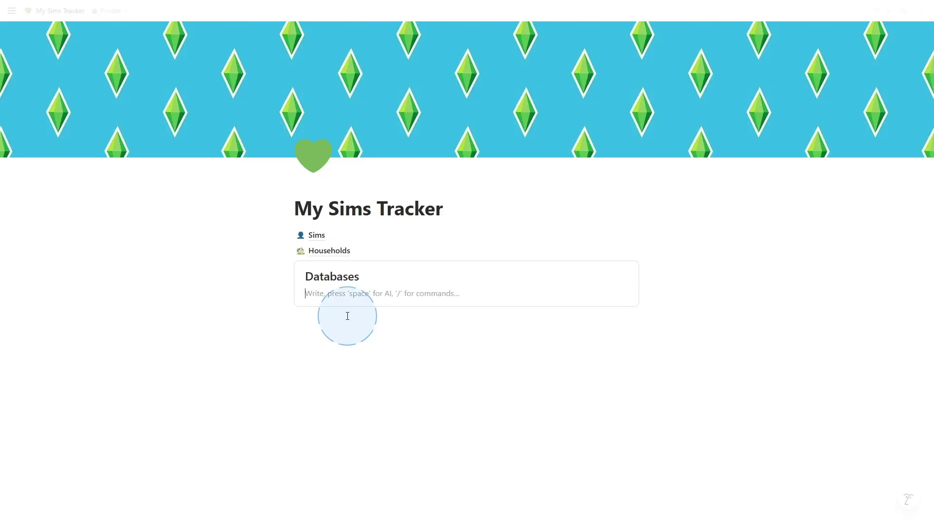
- Move the Sims and Households databases into the callout under the Databases heading and delete the empty line between them
left_click_drag(287, 235, 311, 286)
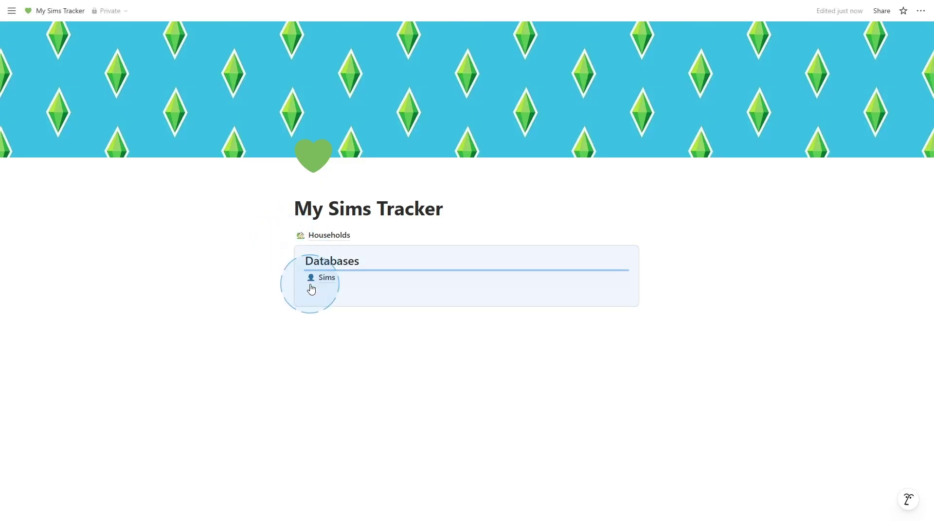
left_click_drag(286, 235, 310, 292)
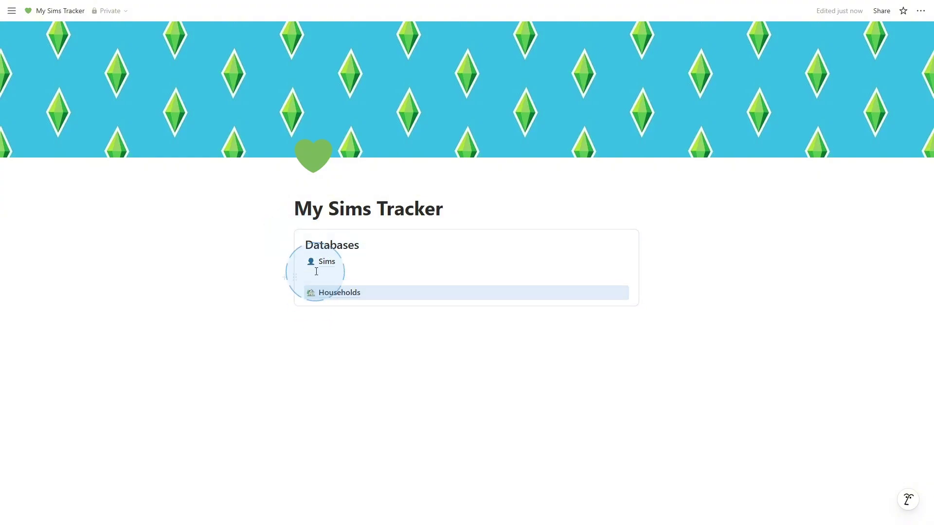
left_click(304, 276)
left_click(295, 277)
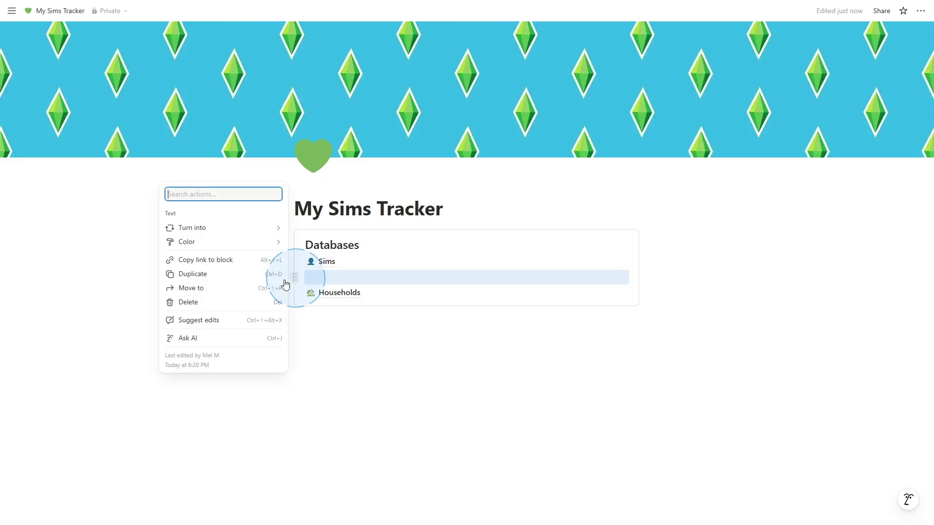
left_click(214, 302)
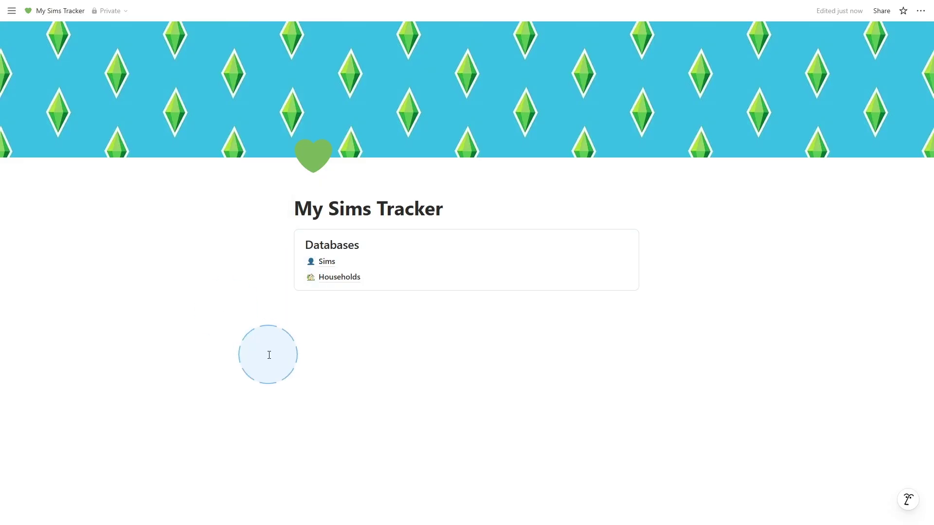
- Insert a new gallery view below the callout, linked to the Sims data source of My Sims Tracker
left_click(315, 298)
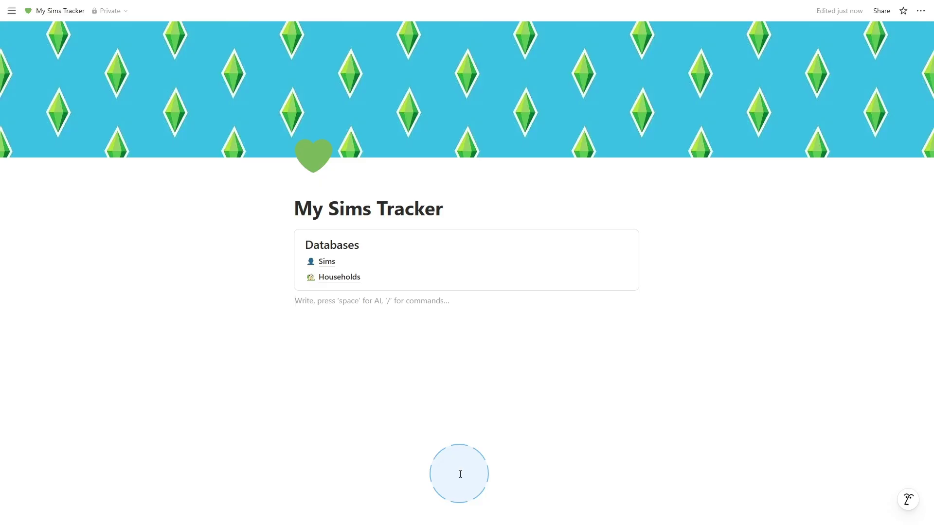
type("/")
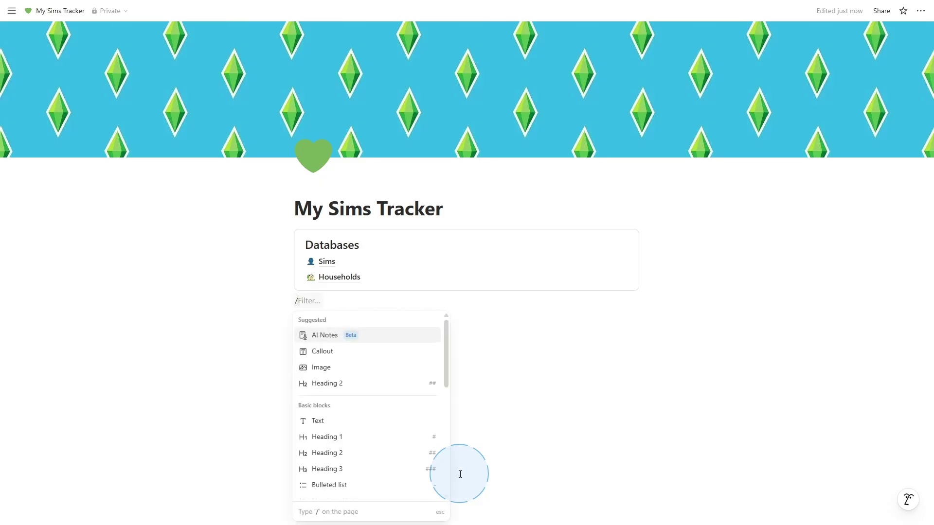
type("ga")
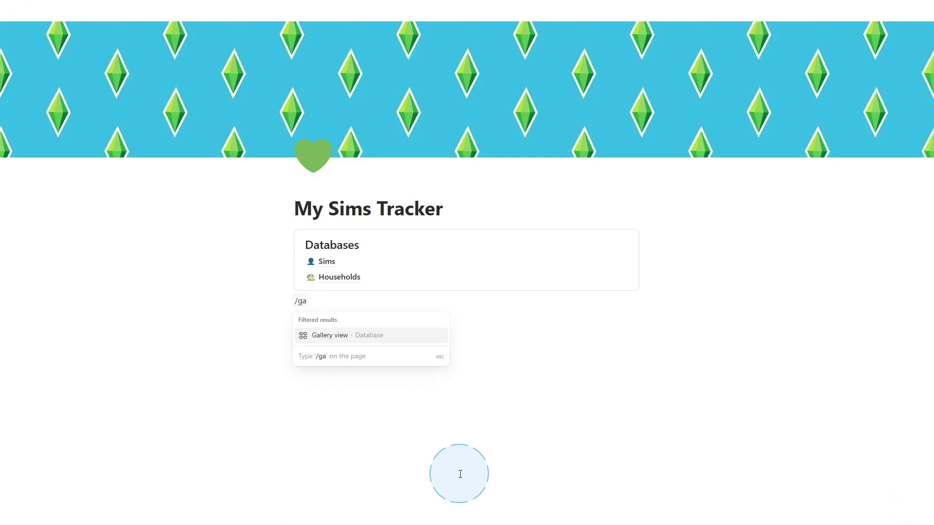
key("Return")
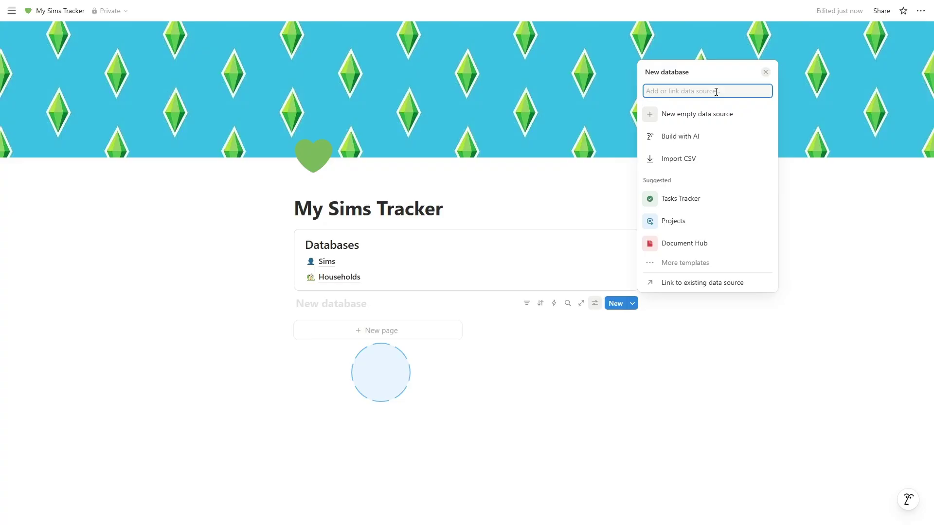
type("sim")
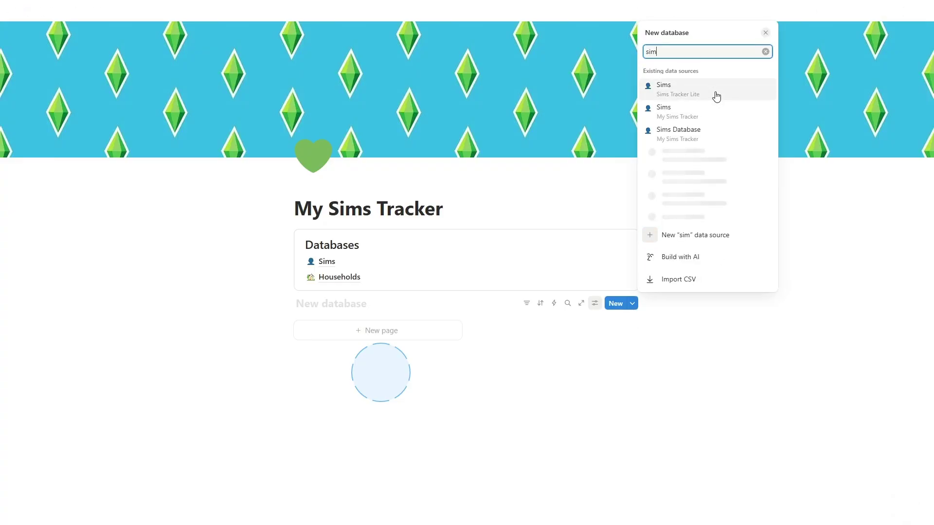
left_click(700, 124)
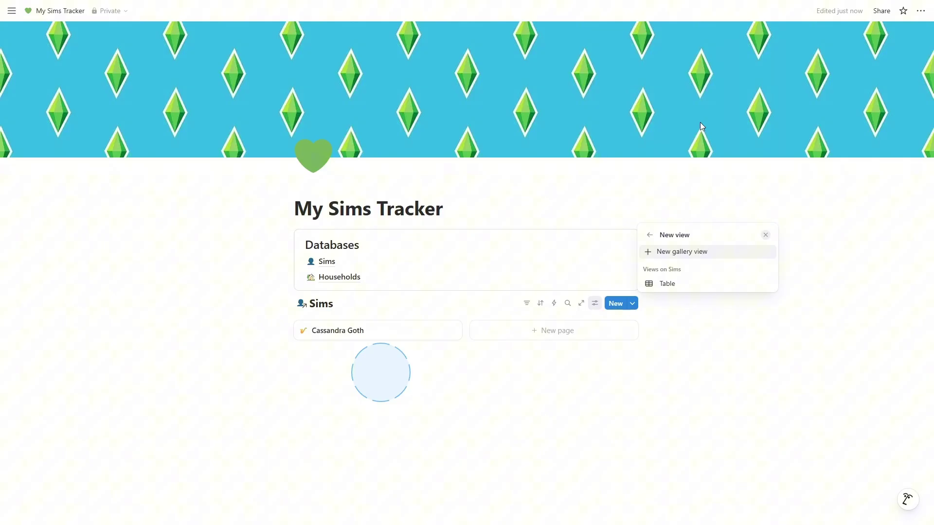
left_click(700, 253)
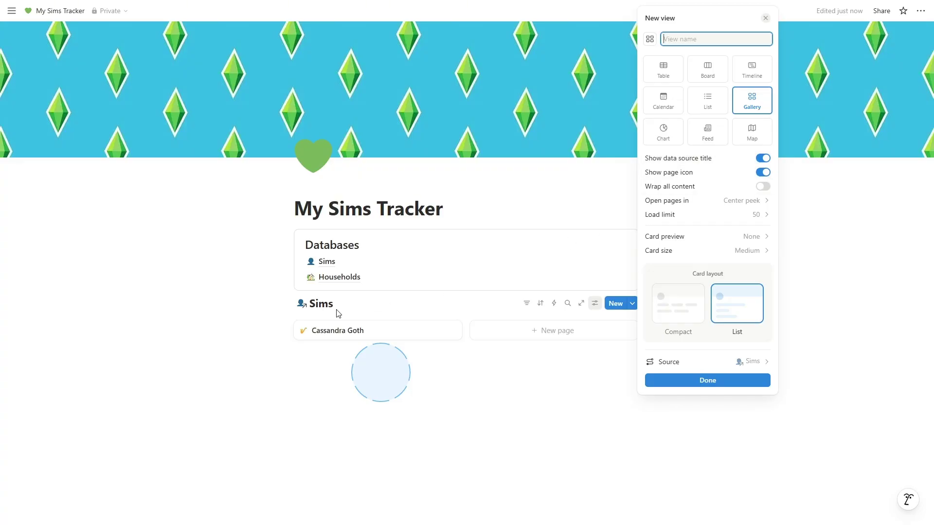
- Hide the data source title and page icon in the Sims gallery view, and open its pages in Side peek
left_click(761, 160)
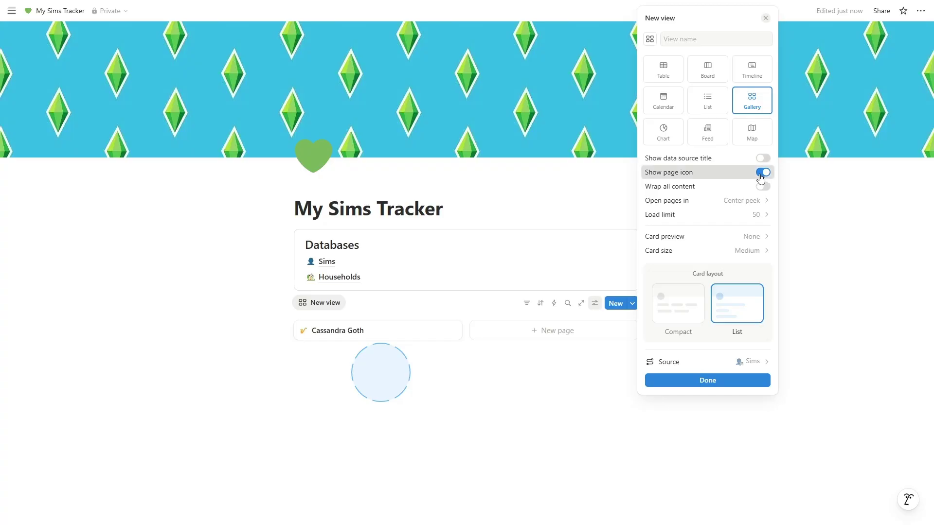
left_click(761, 178)
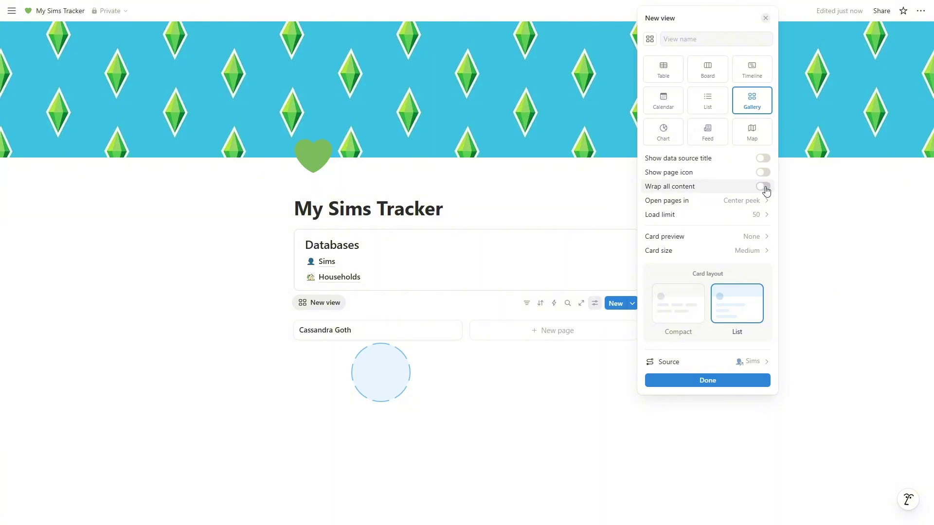
left_click(755, 205)
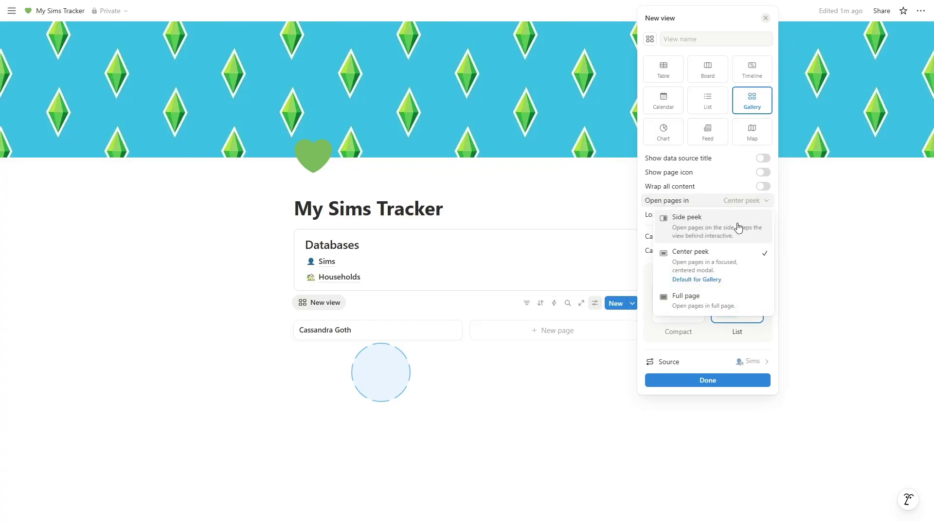
left_click(719, 234)
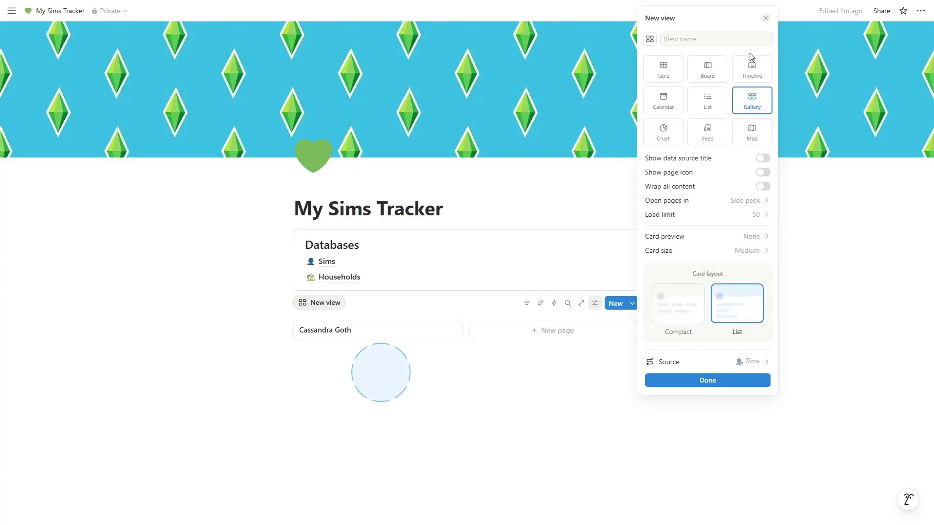
- Set the gallery view's load limit to 10 and its card size to Small
left_click(713, 216)
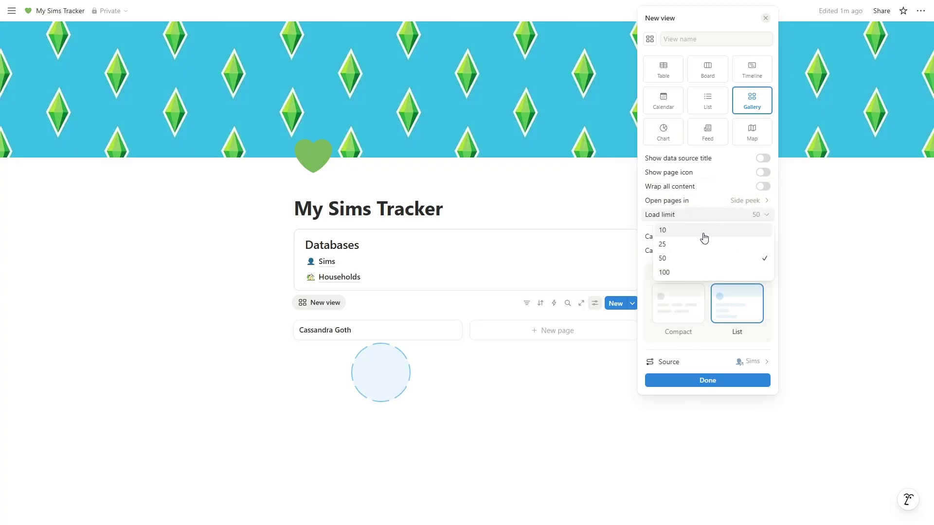
left_click(704, 237)
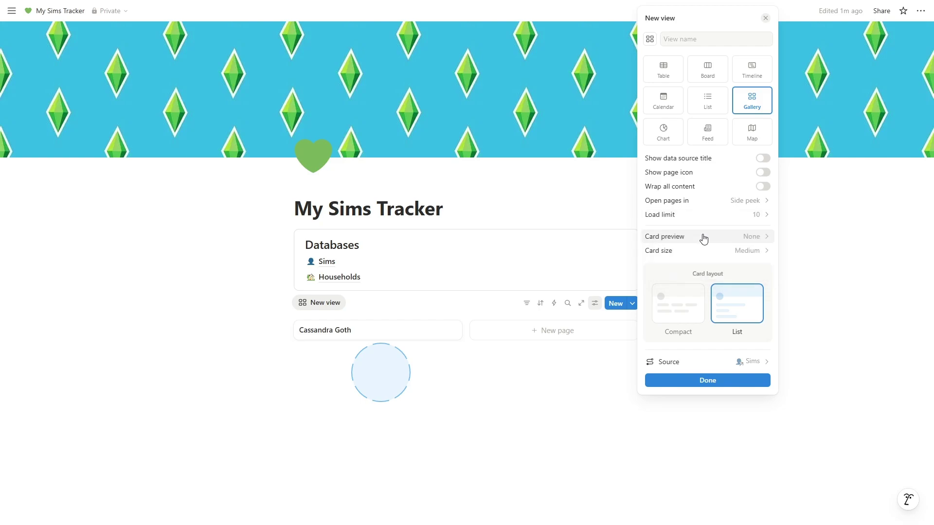
left_click(678, 252)
left_click(675, 268)
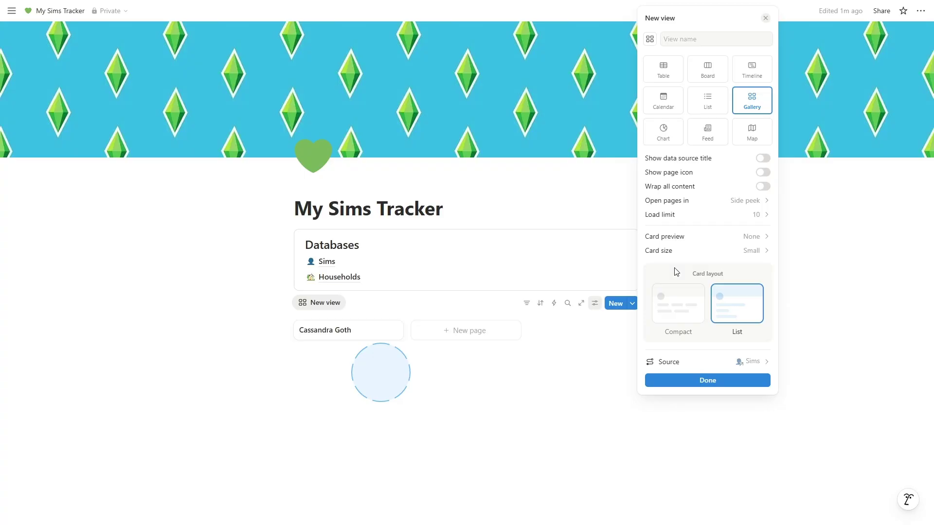
- Set the Sims gallery's card preview to Page content and finish setting up the view
left_click(694, 242)
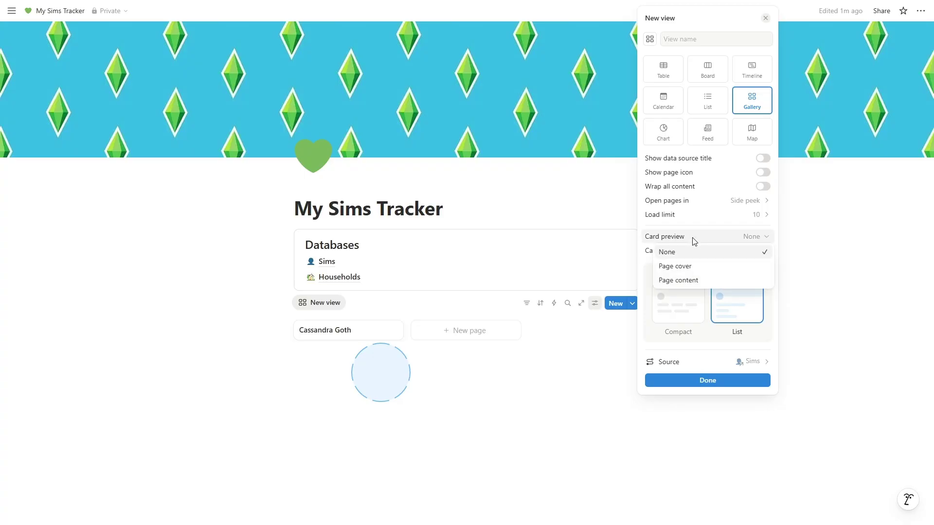
left_click(675, 281)
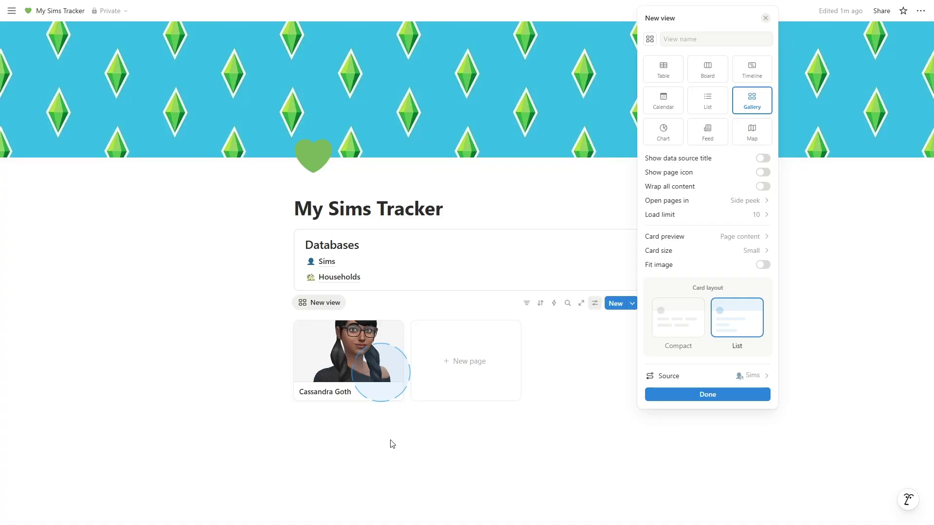
left_click(683, 394)
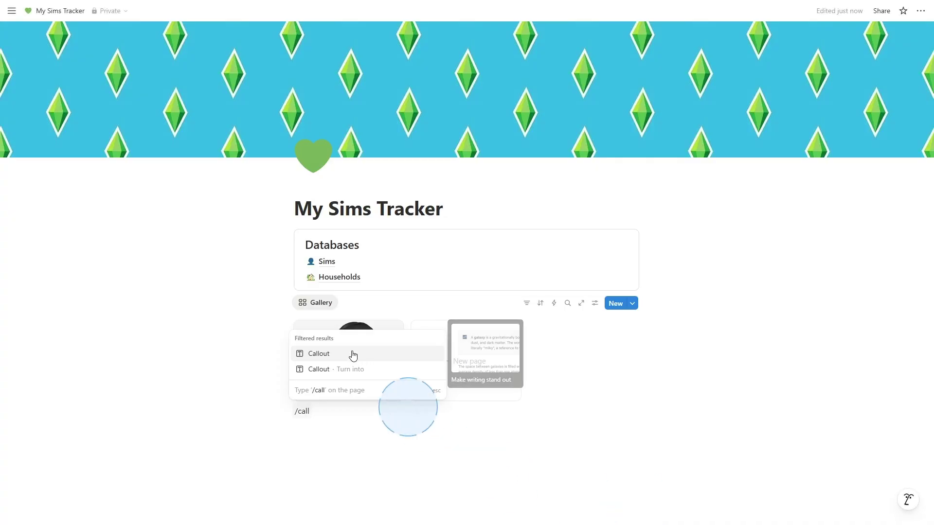
- Add a callout below the Sims gallery with the Heading 2 text "My Sims"
left_click(350, 354)
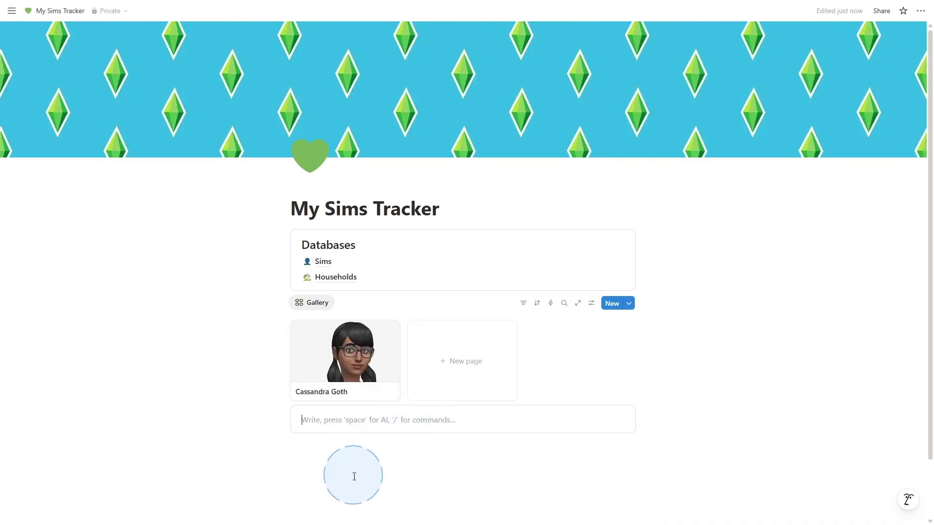
type("/h2")
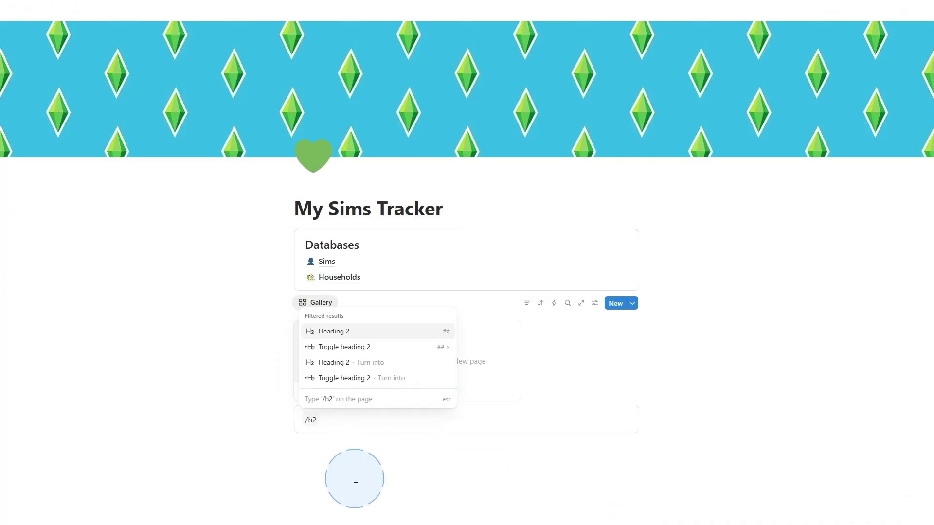
key("Return")
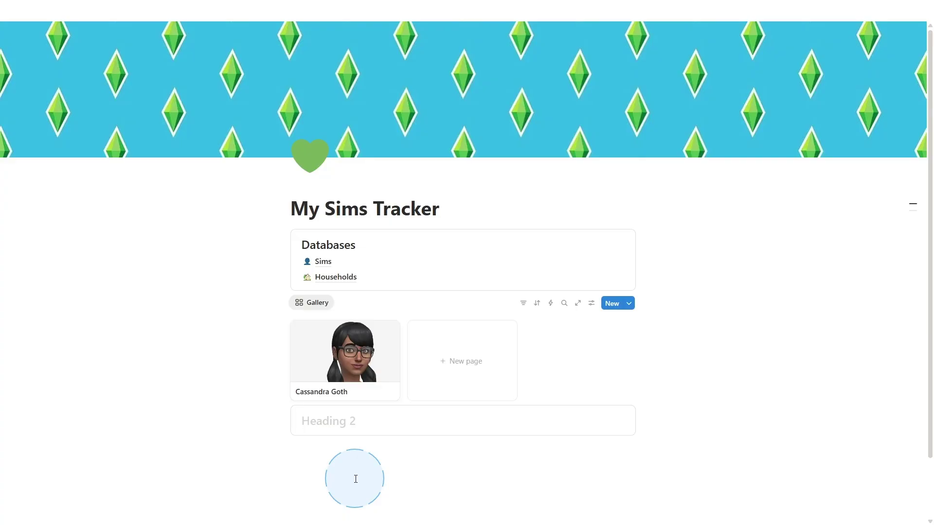
type("My Sims")
key("Return")
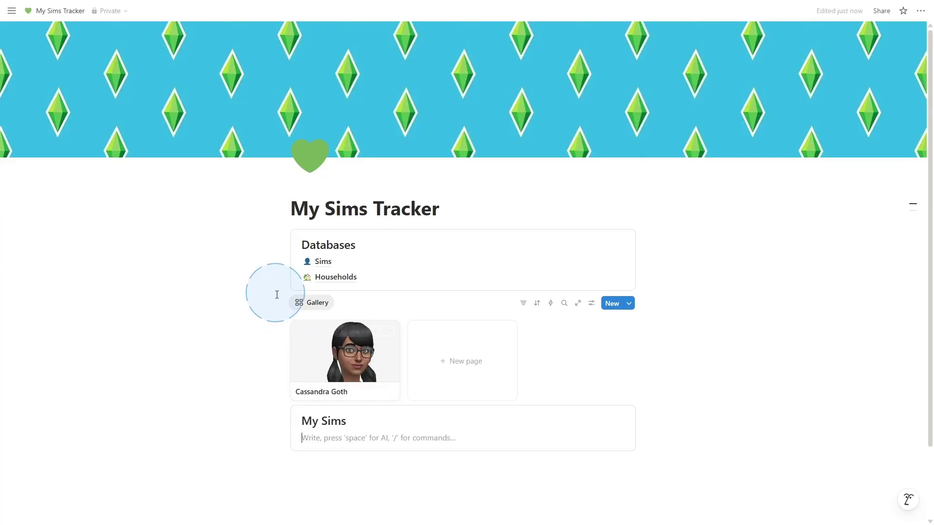
- Move the Sims gallery into the callout under the My Sims heading and remove the empty line beneath it
left_click_drag(282, 303, 314, 438)
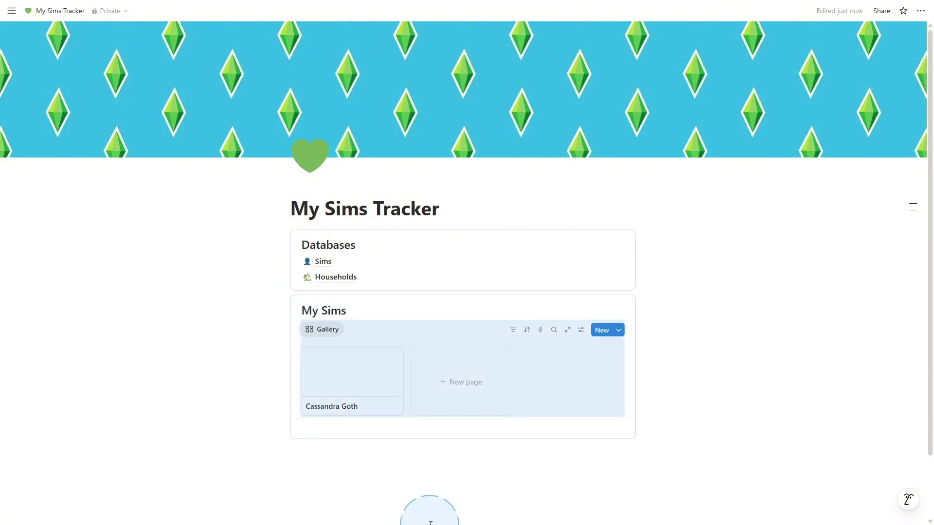
left_click(290, 494)
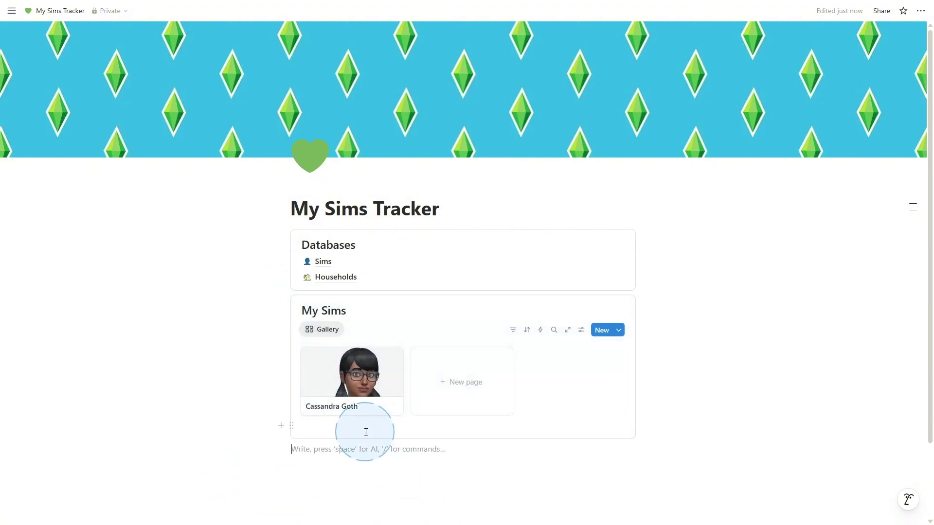
key("Tab")
key("shift+Tab")
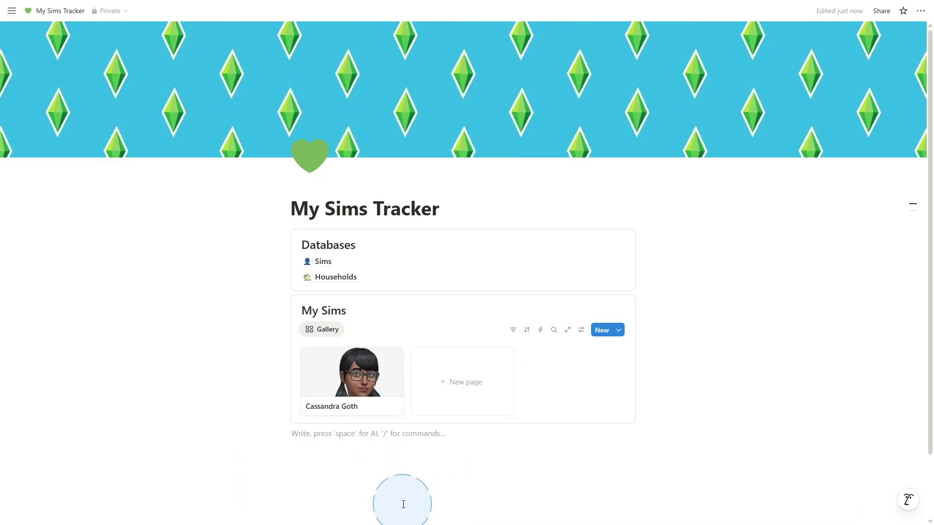
- Insert a new gallery view below the My Sims callout, linked to the Households data source of My Sims Tracker
scroll(417, 319, "down", 2)
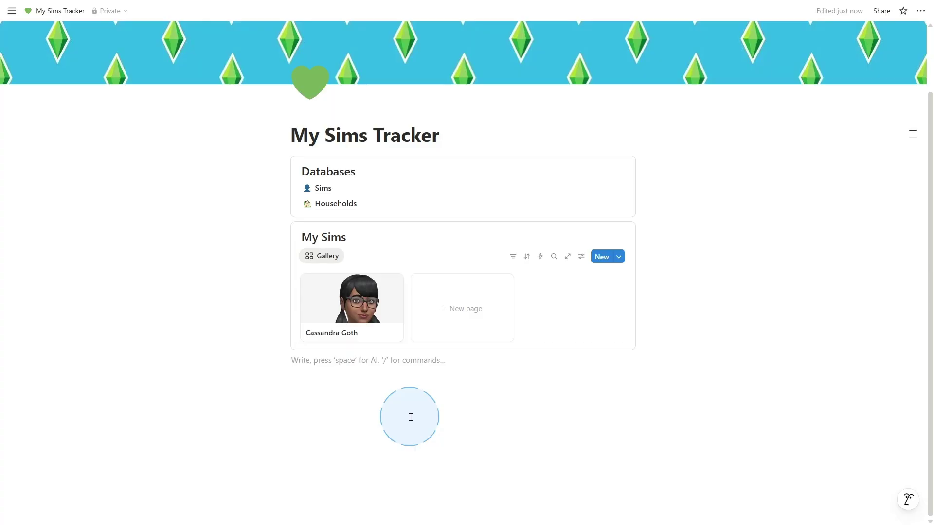
type("/gall")
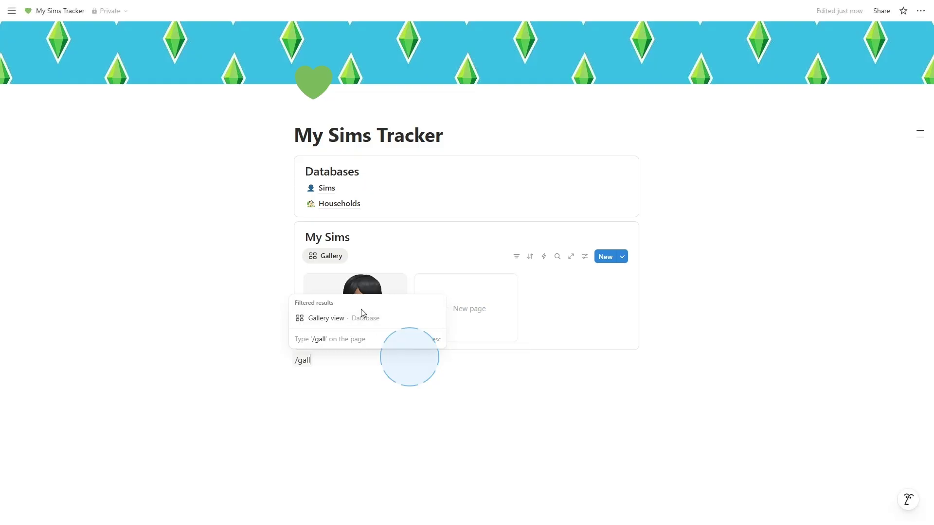
left_click(348, 319)
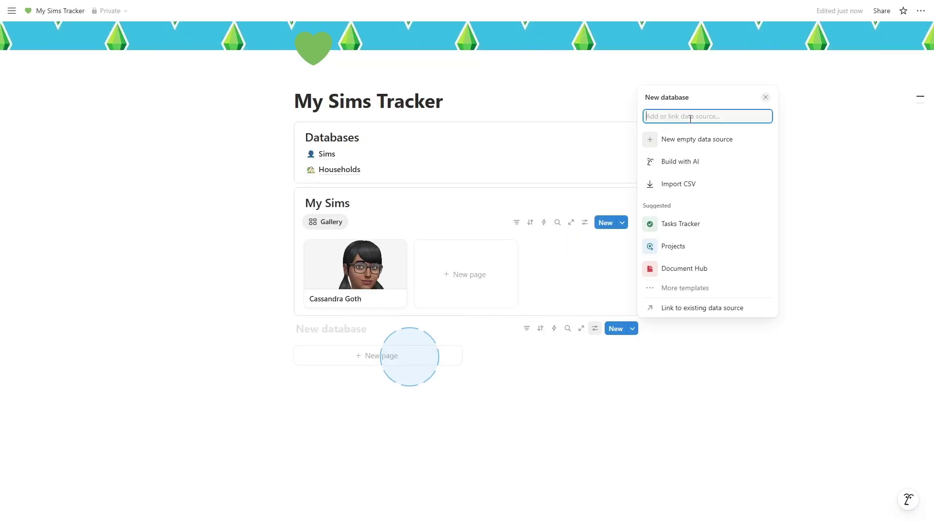
type("households")
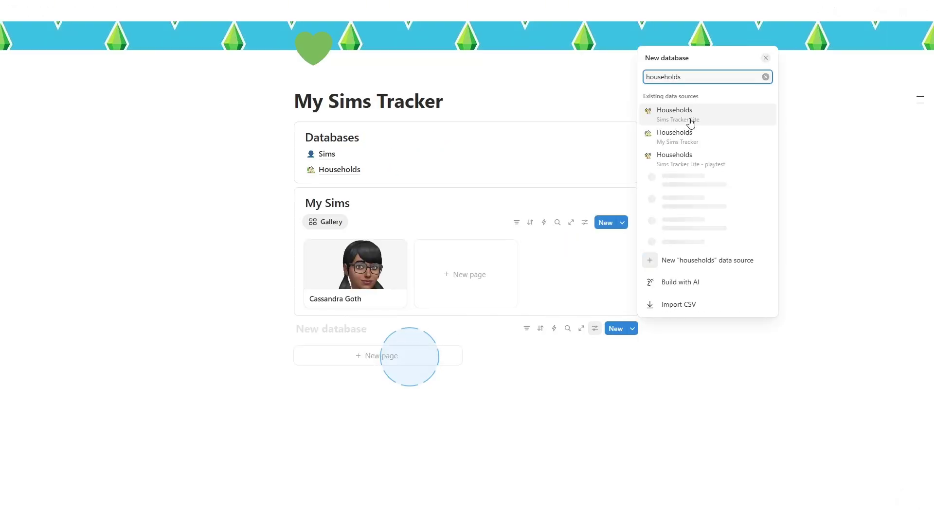
left_click(677, 135)
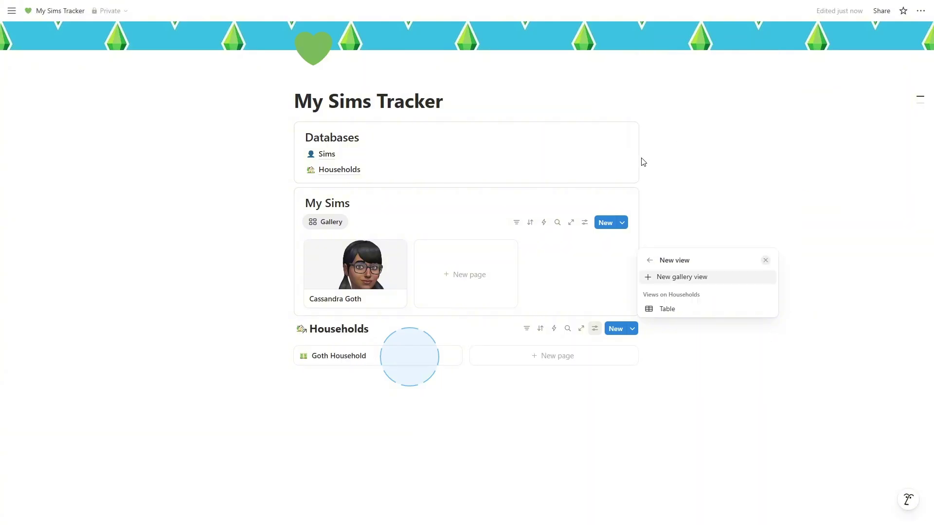
left_click(671, 276)
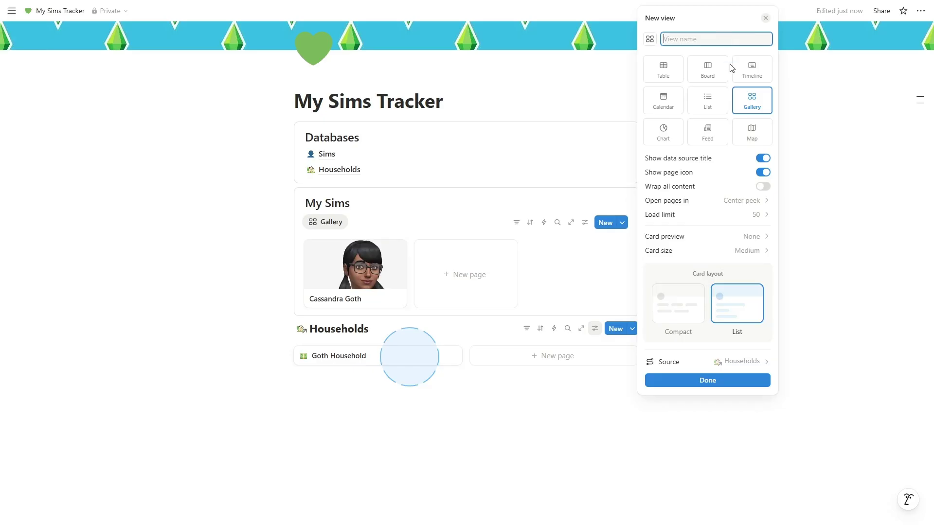
- Hide the data source title and page icon in the Households gallery, with load limit 10 and pages opening in Side peek
left_click(762, 159)
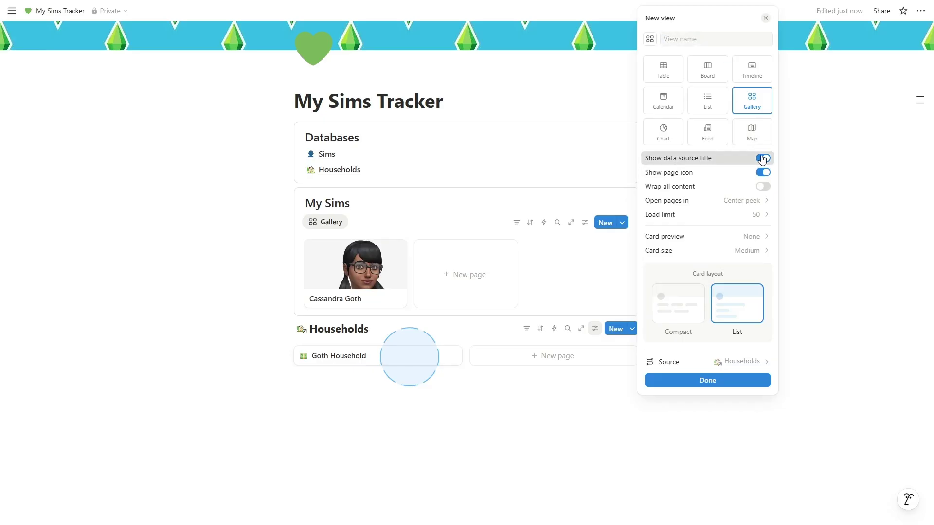
left_click(762, 174)
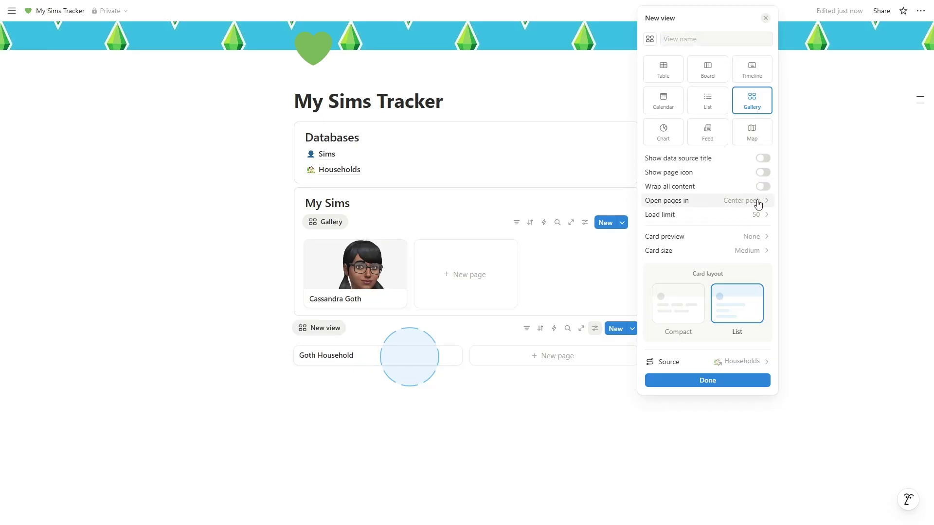
left_click(753, 215)
left_click(721, 216)
left_click(725, 200)
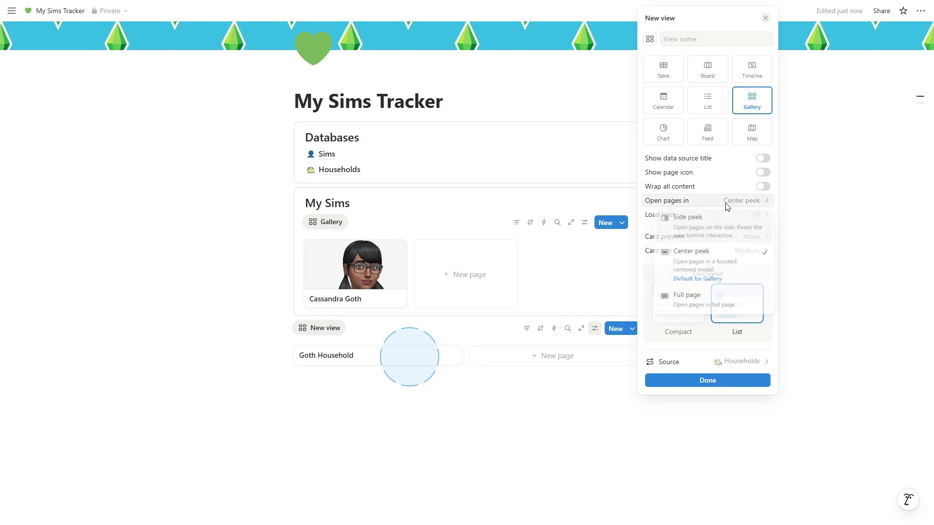
left_click(707, 238)
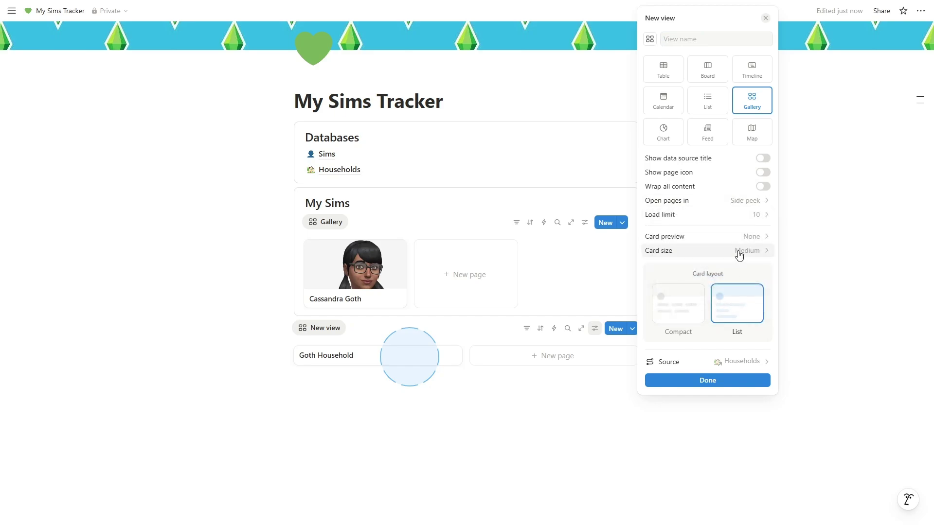
- Set the Households gallery's card size to Small and finish setting up the view
left_click(739, 252)
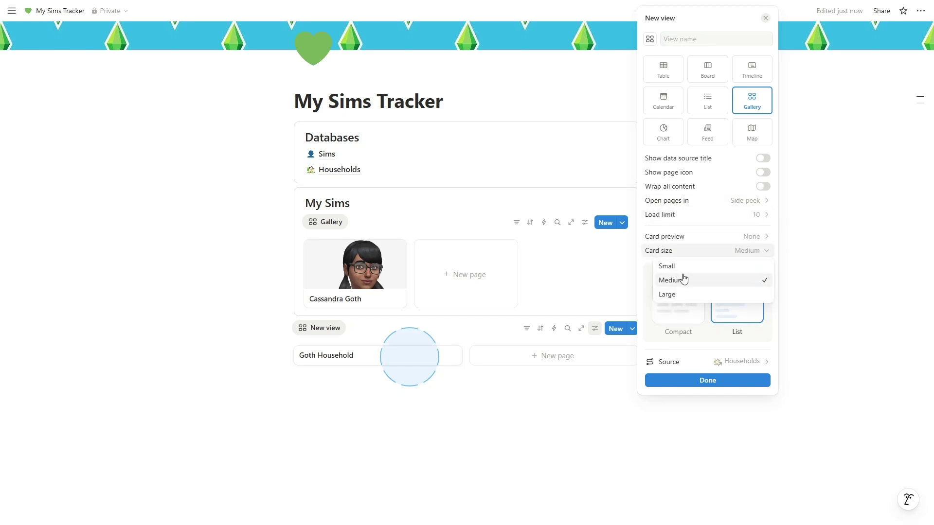
left_click(704, 384)
left_click(330, 337)
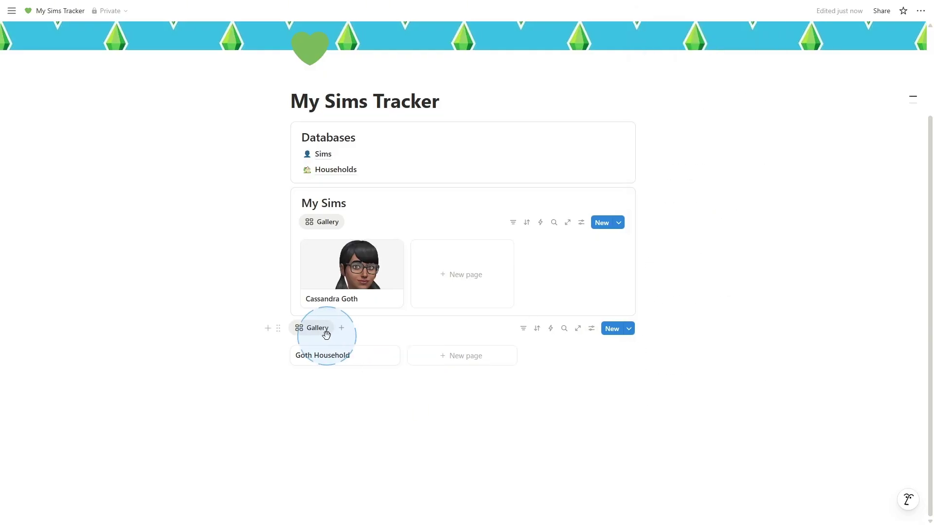
left_click(323, 335)
left_click(539, 437)
left_click(365, 370)
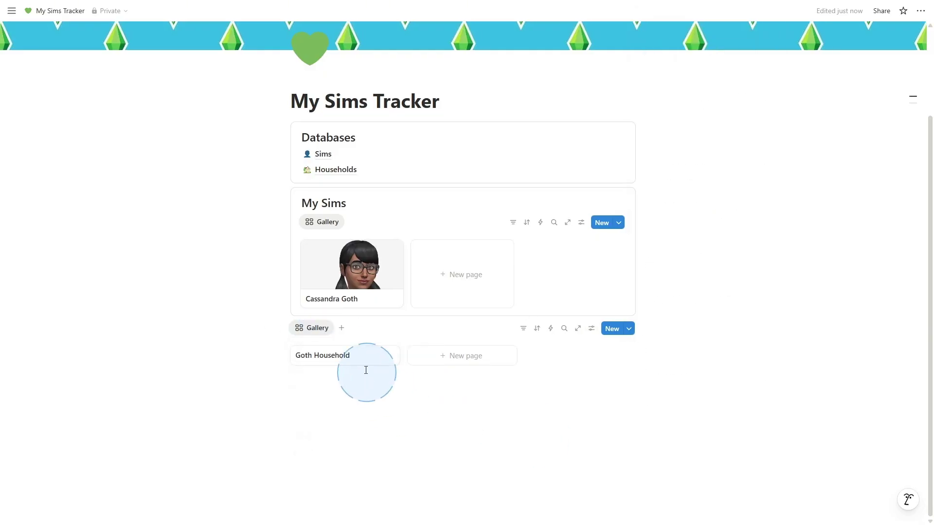
- Change the Households gallery's layout so its card preview shows Page content
left_click(317, 334)
left_click(316, 363)
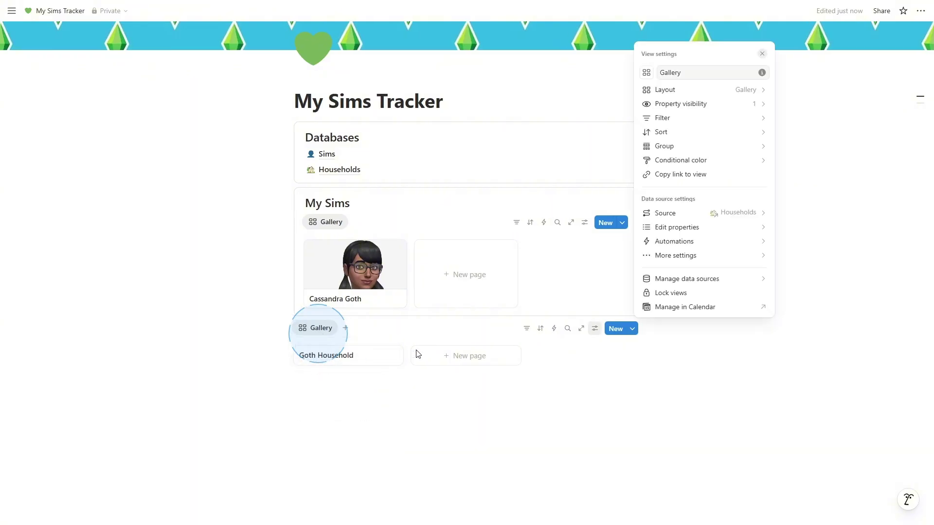
left_click(711, 94)
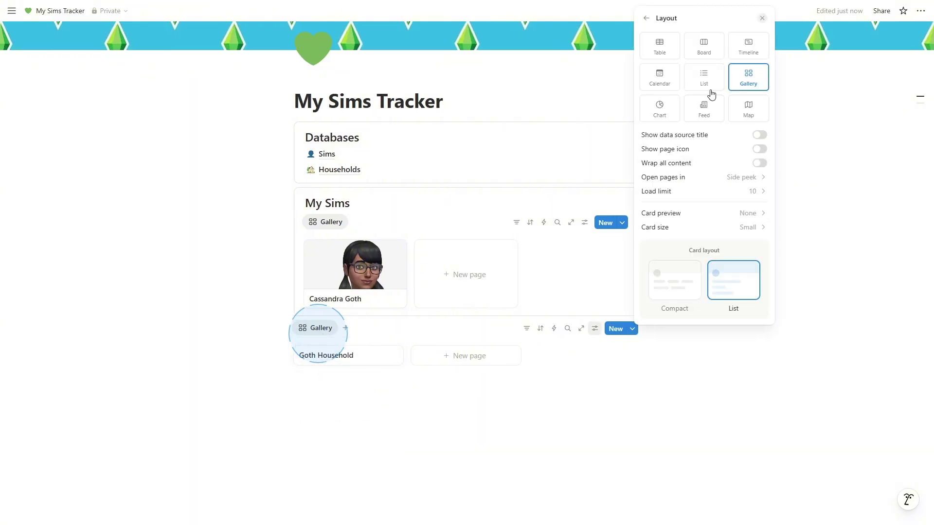
left_click(736, 215)
left_click(710, 259)
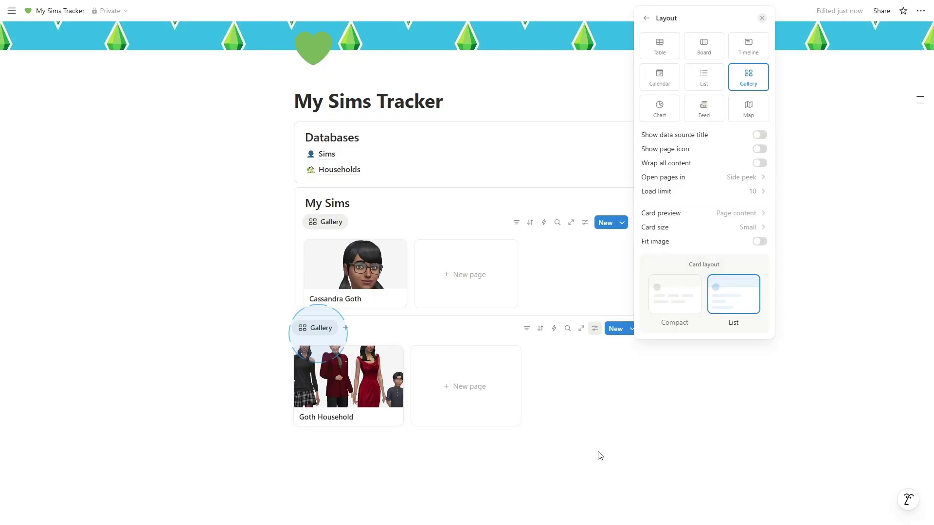
left_click(585, 448)
- Reposition the Goth Household card image so the characters' heads are in frame, and save the position
mouse_move(317, 400)
left_click(352, 358)
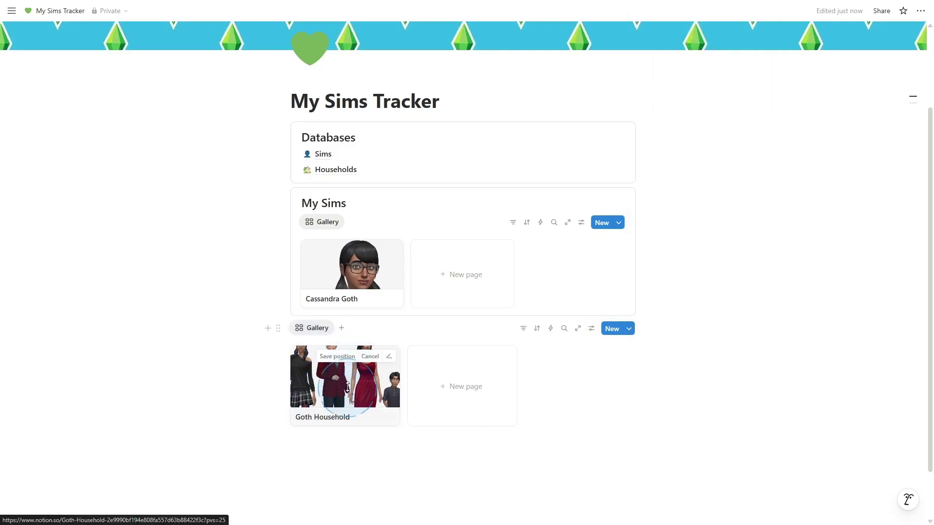
left_click_drag(346, 392, 346, 427)
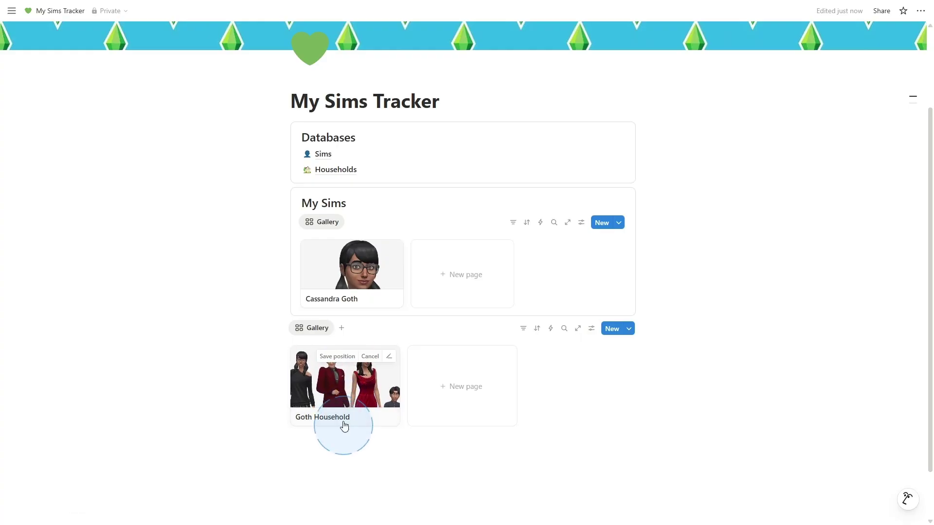
left_click(337, 356)
- Add a callout below the Households gallery with the Heading 2 text "My Households"
left_click(361, 460)
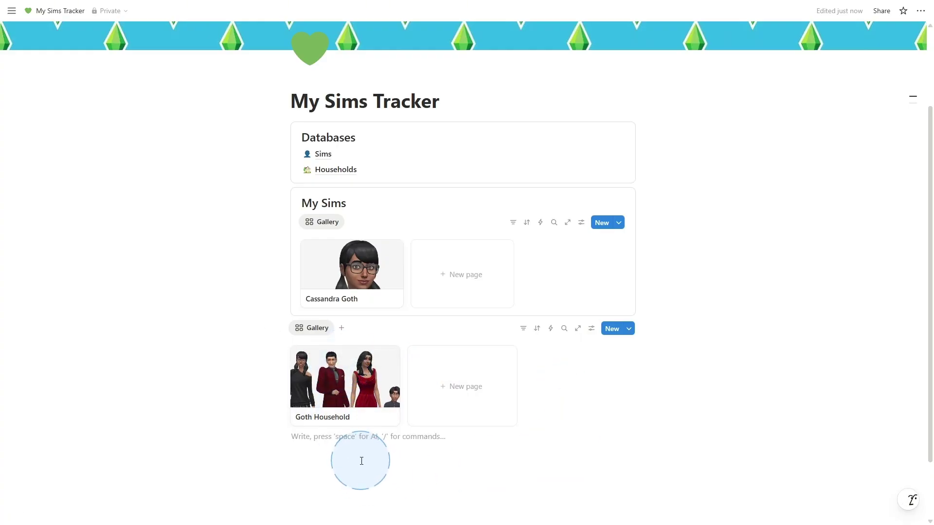
type("/call")
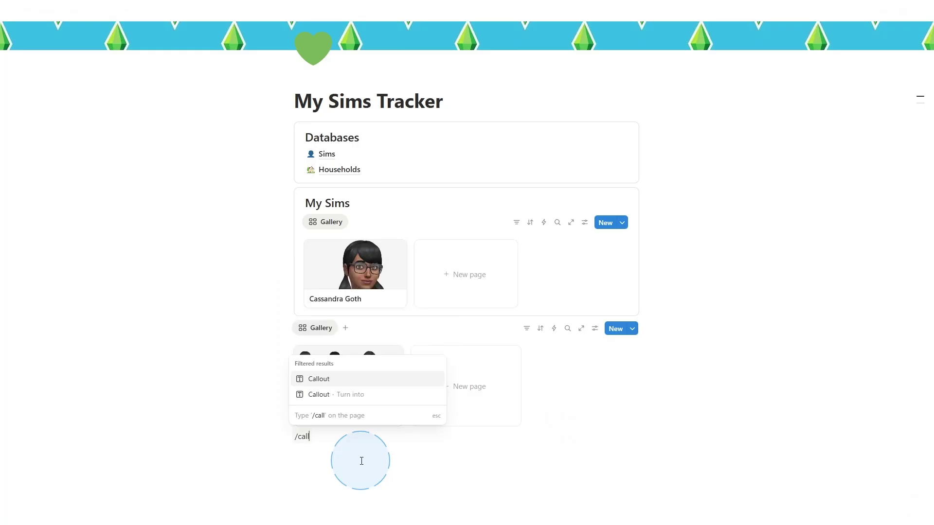
left_click(344, 381)
type("/h2")
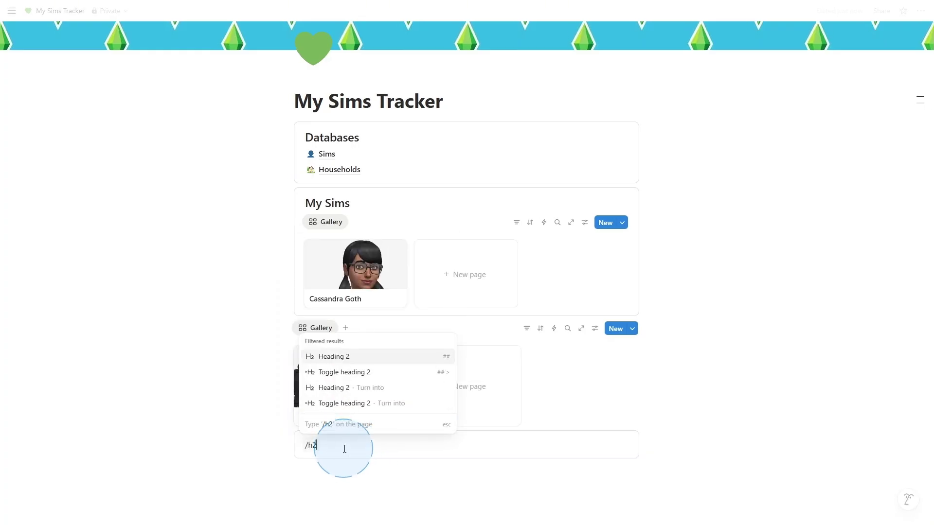
key("Return")
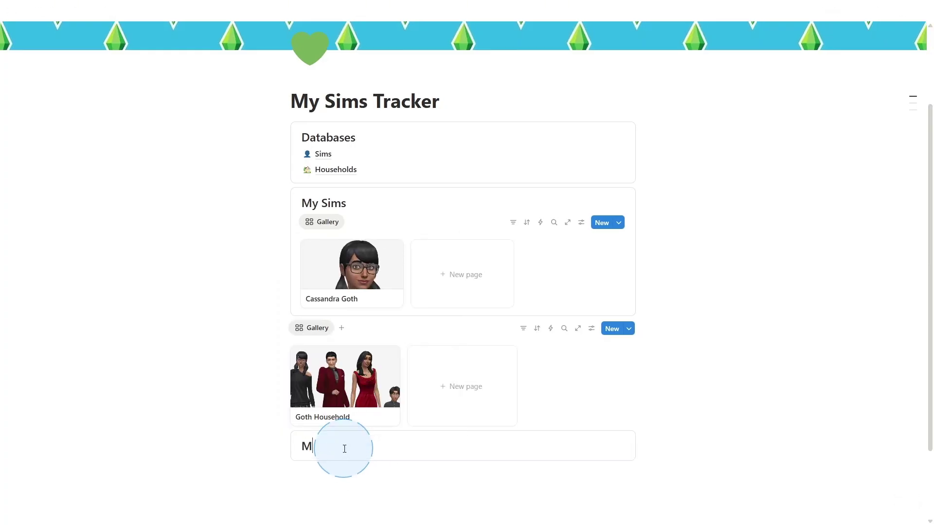
type("My Households")
key("Return")
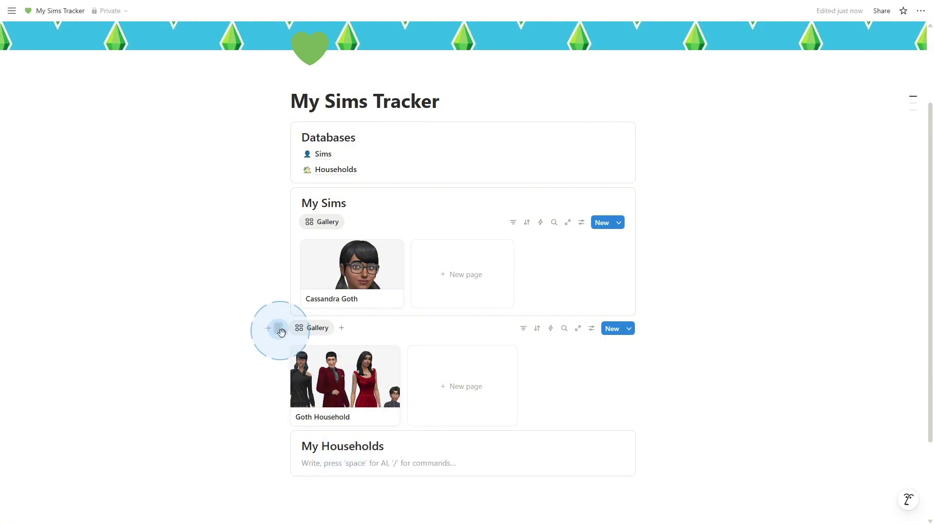
- Move the Households gallery into the My Households callout and delete the empty text line beneath it
left_click_drag(277, 327, 304, 454)
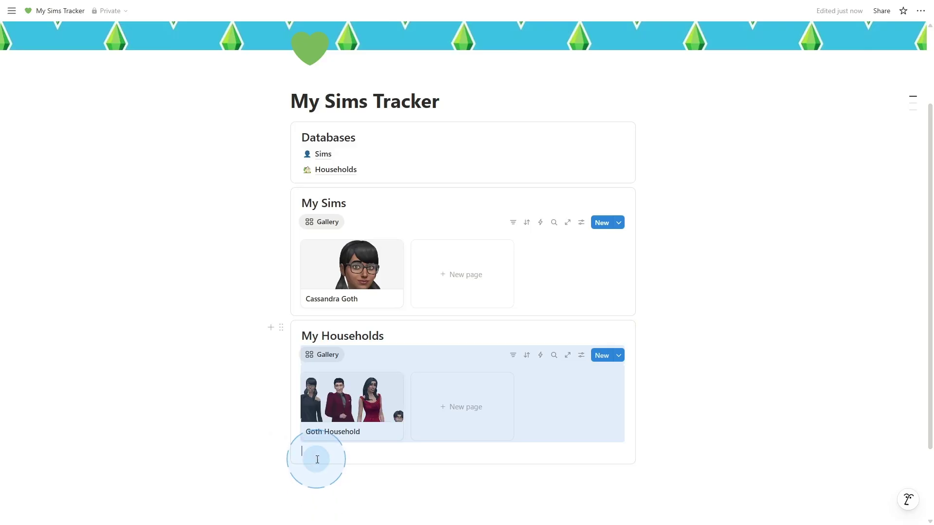
left_click(339, 466)
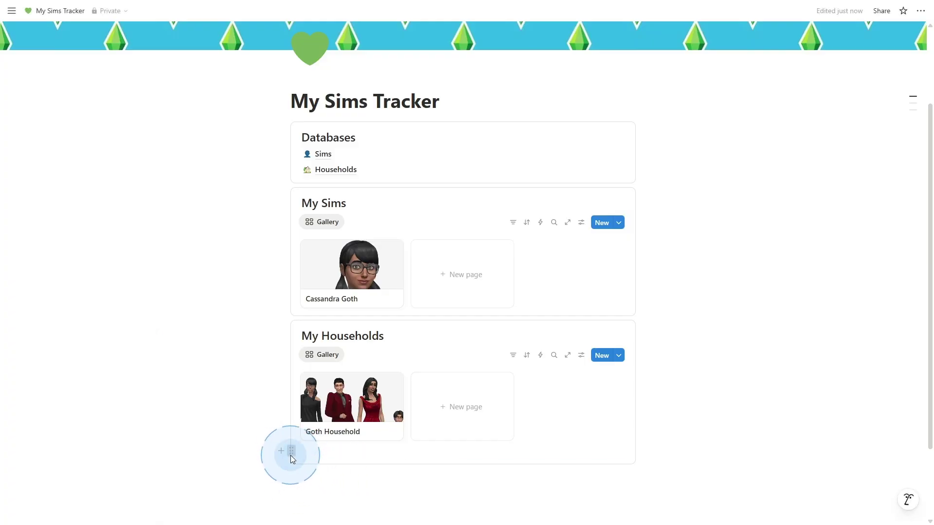
left_click(290, 453)
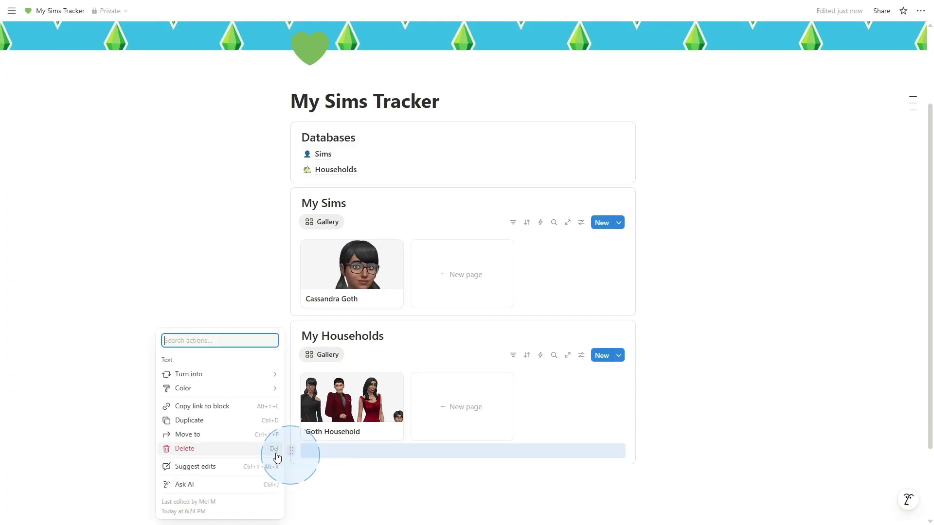
left_click(246, 451)
- Try the My Households callout beside My Sims, and place it between the Databases and My Sims callouts
left_click_drag(282, 327, 698, 236)
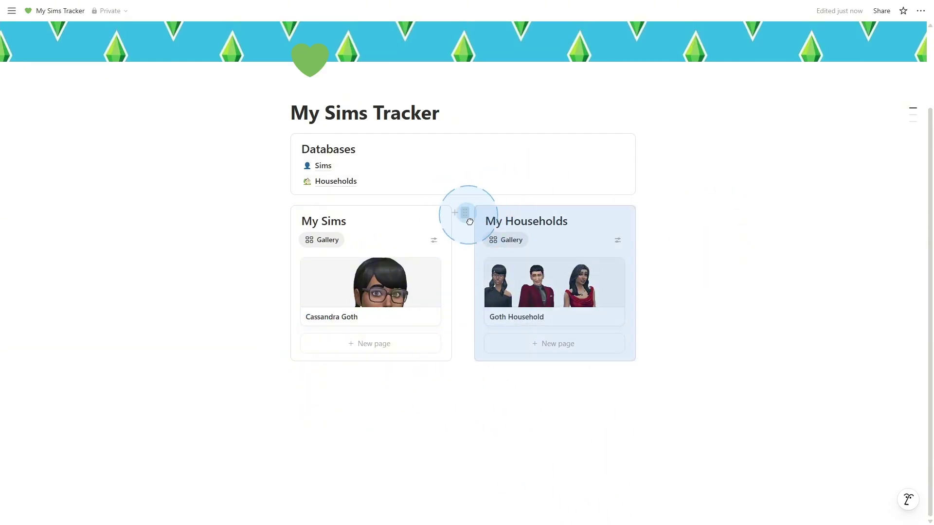
left_click_drag(466, 215, 408, 195)
- Insert an image block below the My Sims callout and upload plumbobs.jpg from Downloads
scroll(325, 428, "down", 2)
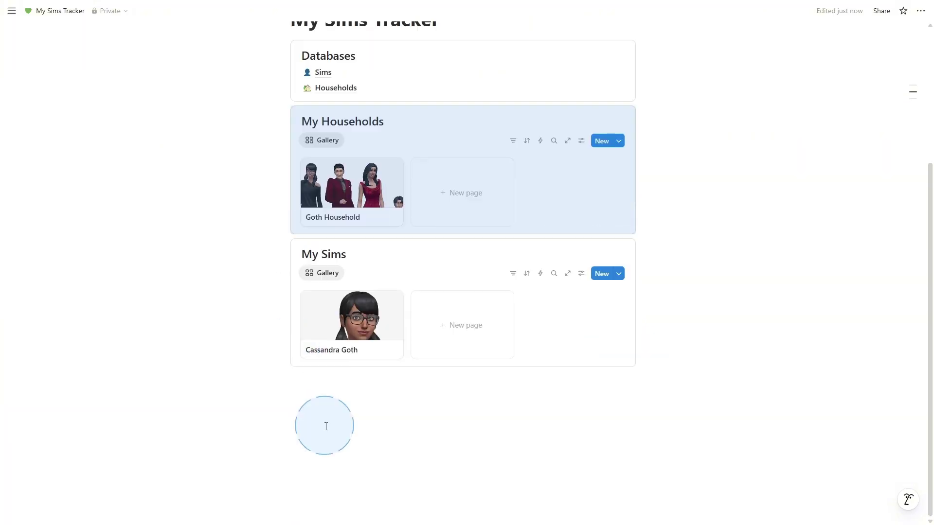
left_click(350, 392)
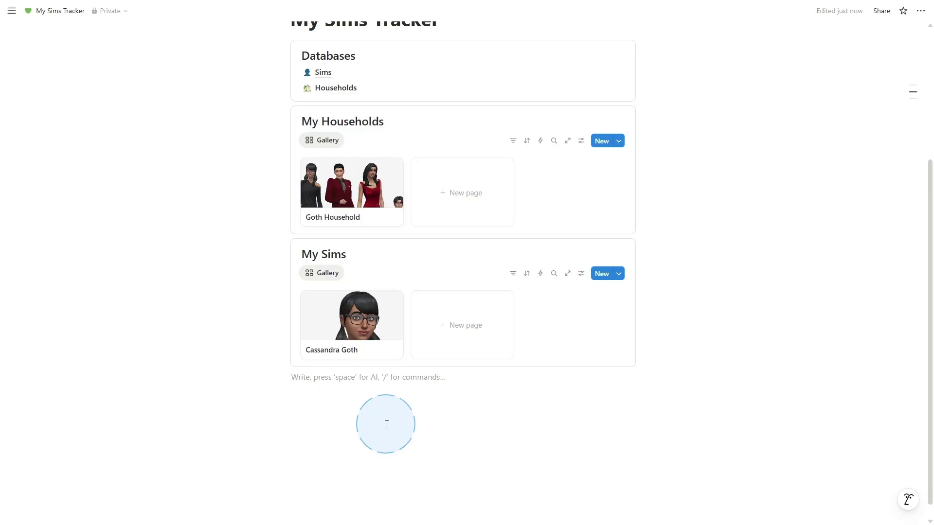
type("/image")
left_click(337, 334)
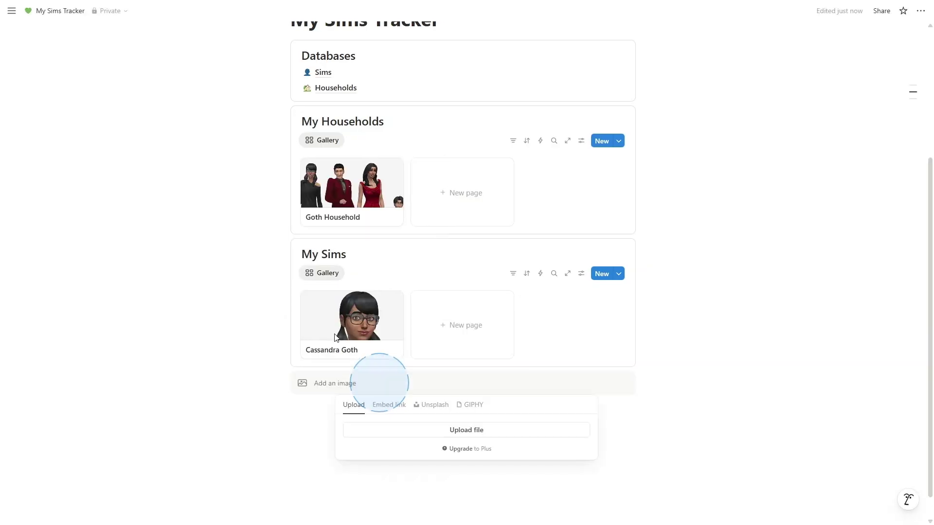
left_click(427, 438)
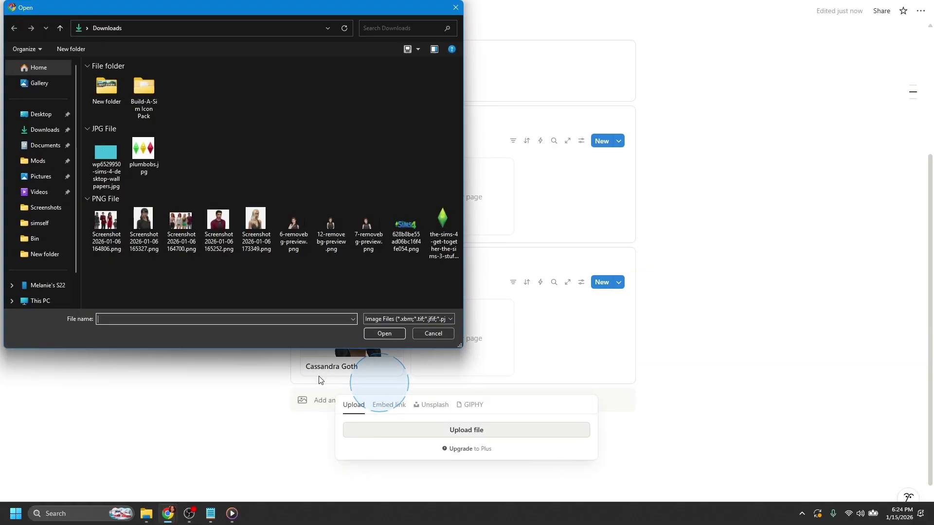
double_click(143, 153)
- Place the plumbobs image in a column beside the Databases callout and shrink it to roughly the callout's height
scroll(475, 419, "down", 2)
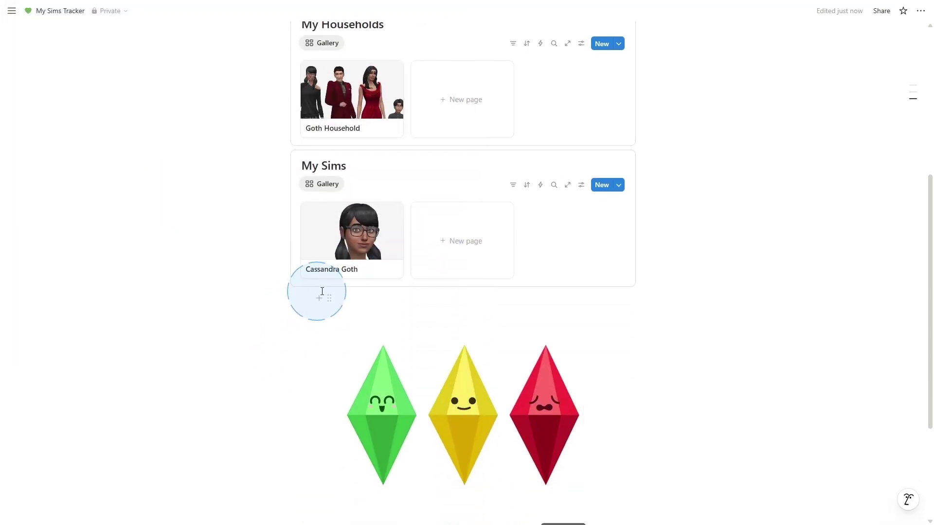
left_click_drag(327, 301, 385, 202)
scroll(398, 219, "up", 4)
mouse_move(538, 400)
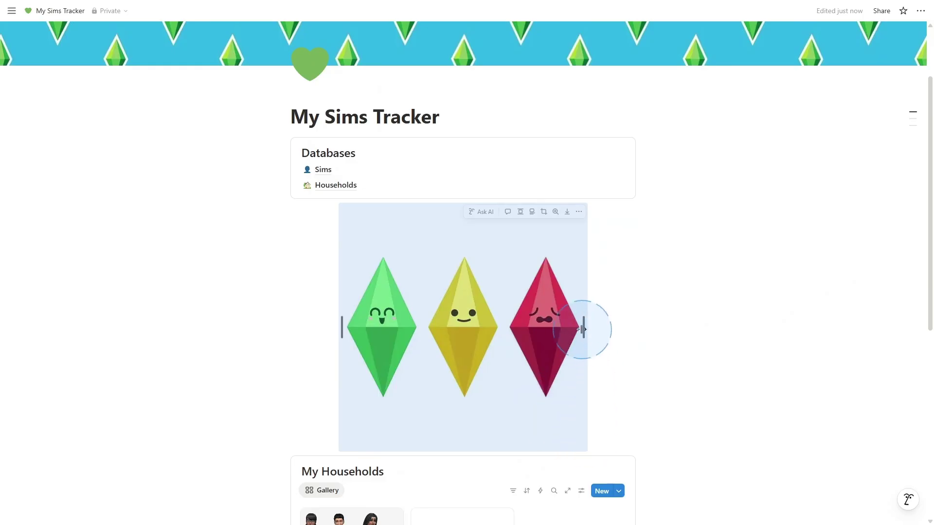
left_click_drag(583, 328, 687, 163)
left_click(514, 199)
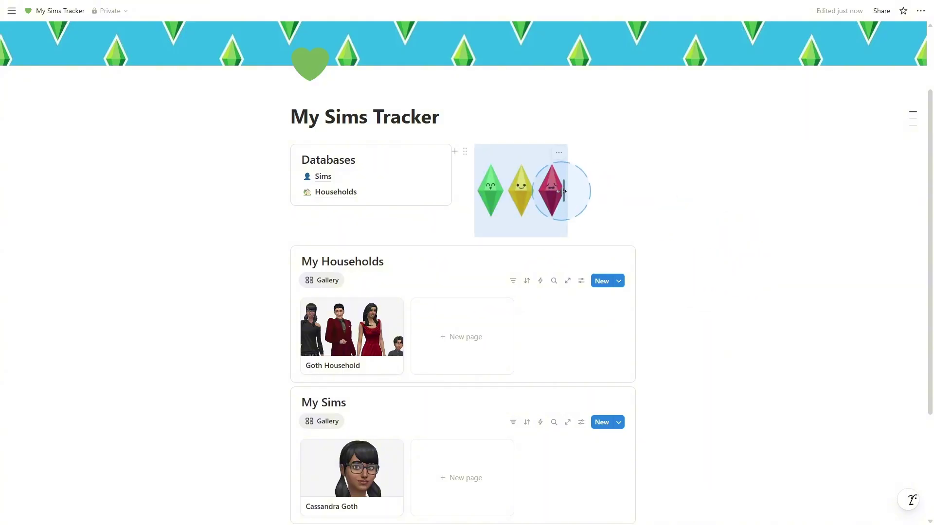
left_click_drag(563, 190, 530, 150)
left_click(696, 257)
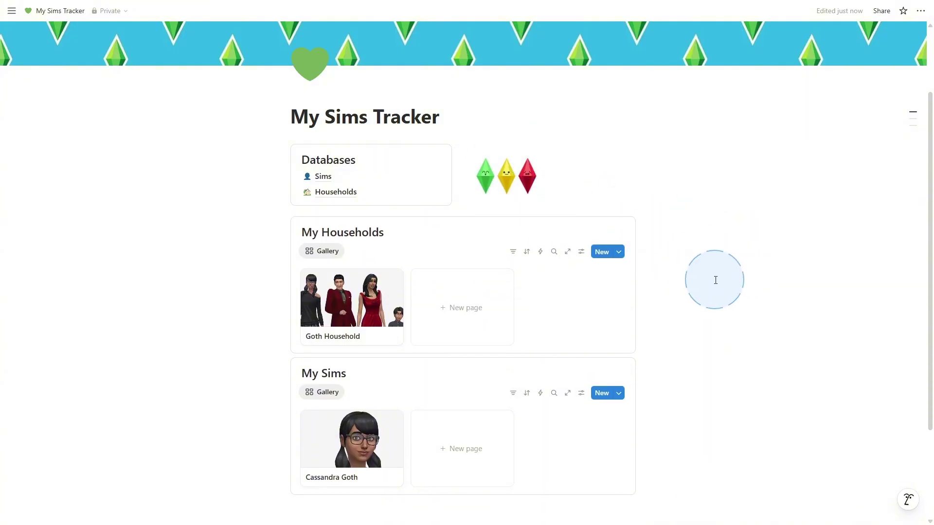
- Add a "Caliente Household" page to the Households gallery with Last Played January 8, 2026 and World Oasis Springs
scroll(715, 279, "down", 1)
scroll(718, 387, "up", 1)
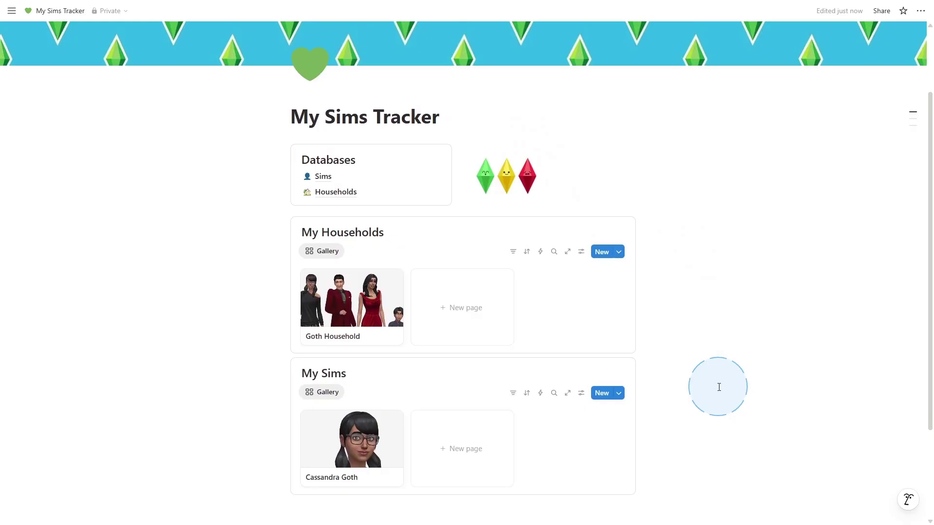
left_click(465, 307)
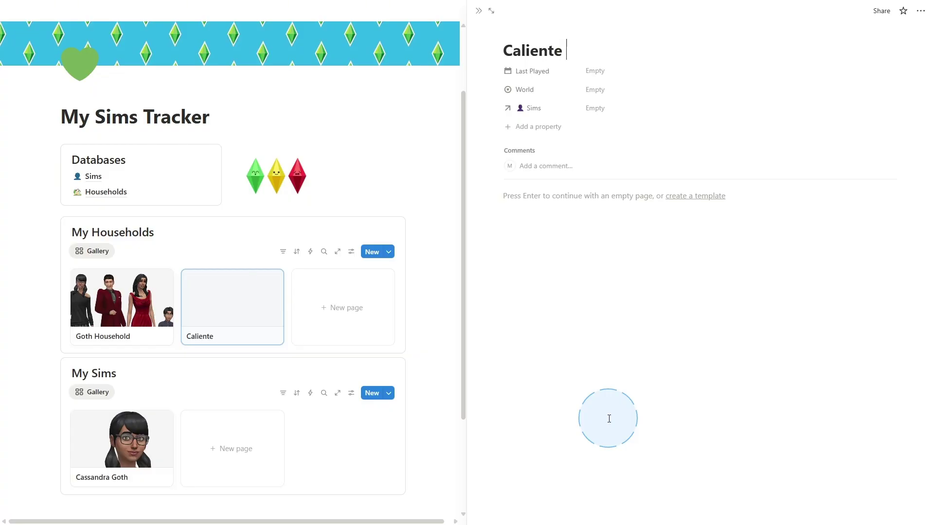
left_click(595, 71)
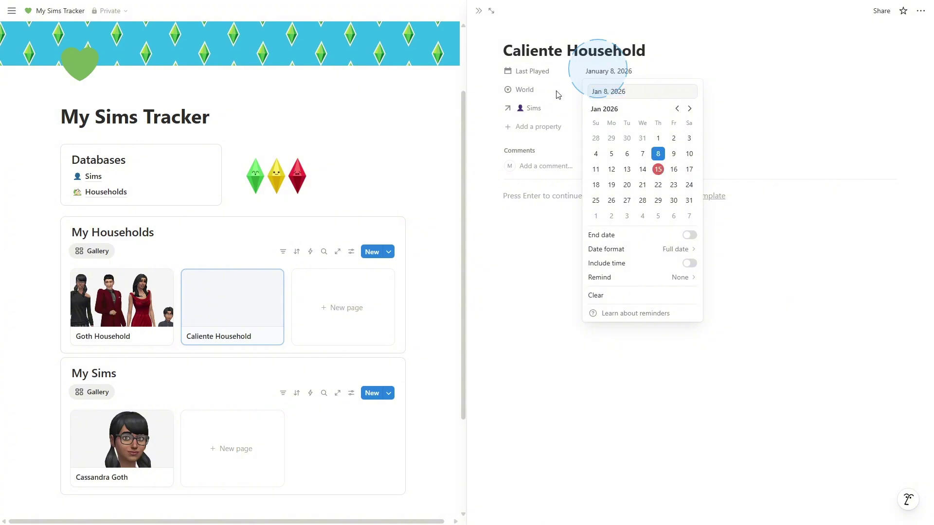
left_click(591, 89)
left_click(645, 138)
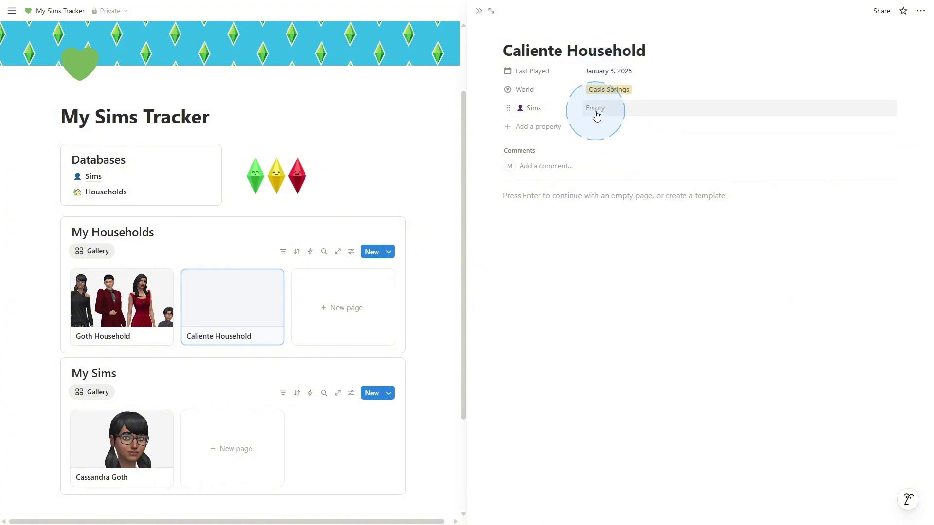
- Leave the Sims relation empty, upload Screenshot 2026-01-06 164700.png into the Caliente Household page's body, and close the page
left_click(596, 110)
left_click(564, 219)
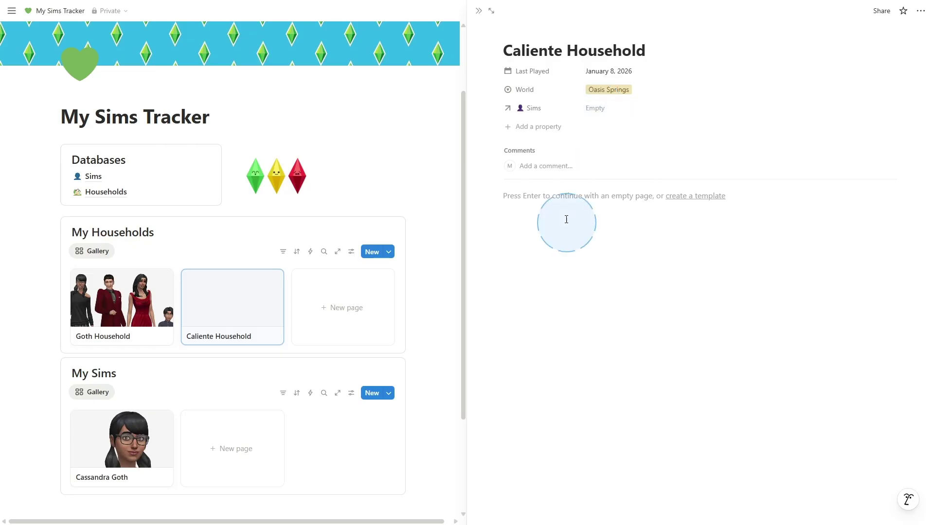
left_click(531, 197)
type("/image")
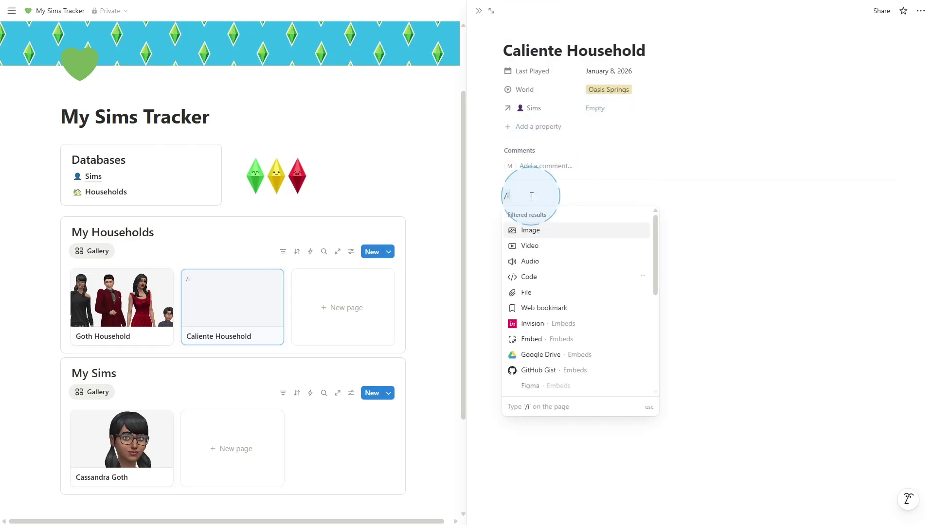
left_click(521, 231)
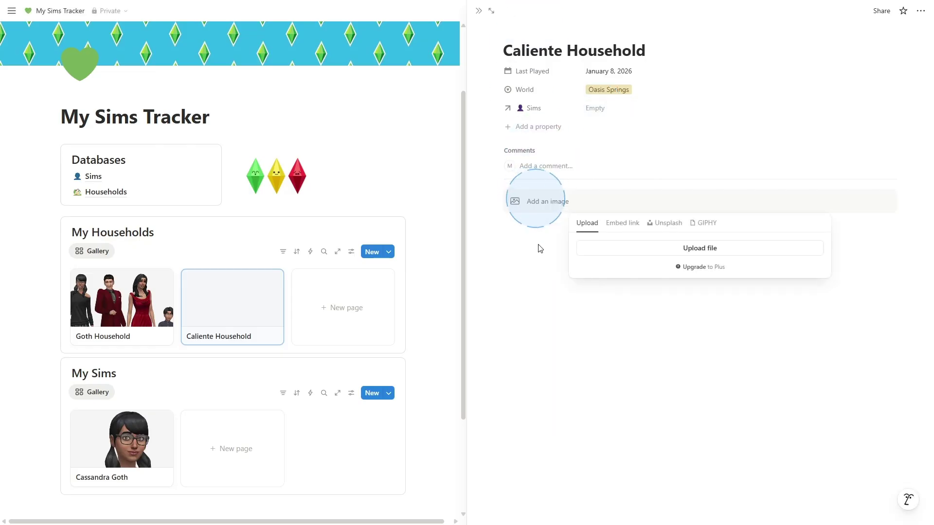
left_click(647, 247)
double_click(181, 222)
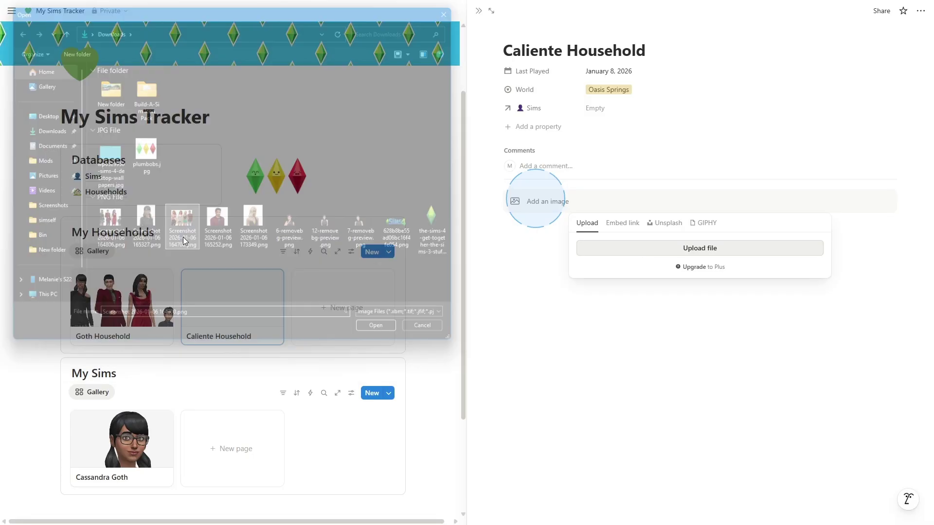
left_click(433, 346)
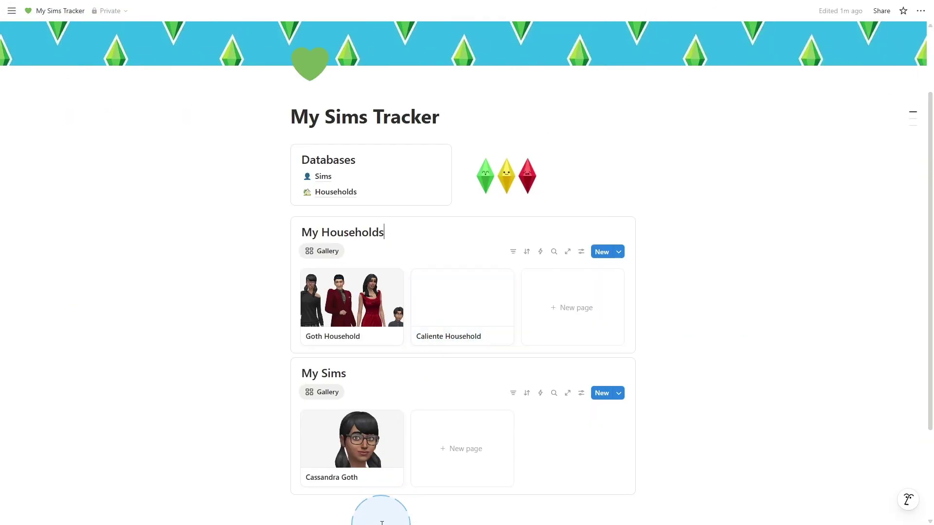
- Reposition the Caliente Household card image so the characters' heads are in frame, and save the position
left_click(462, 278)
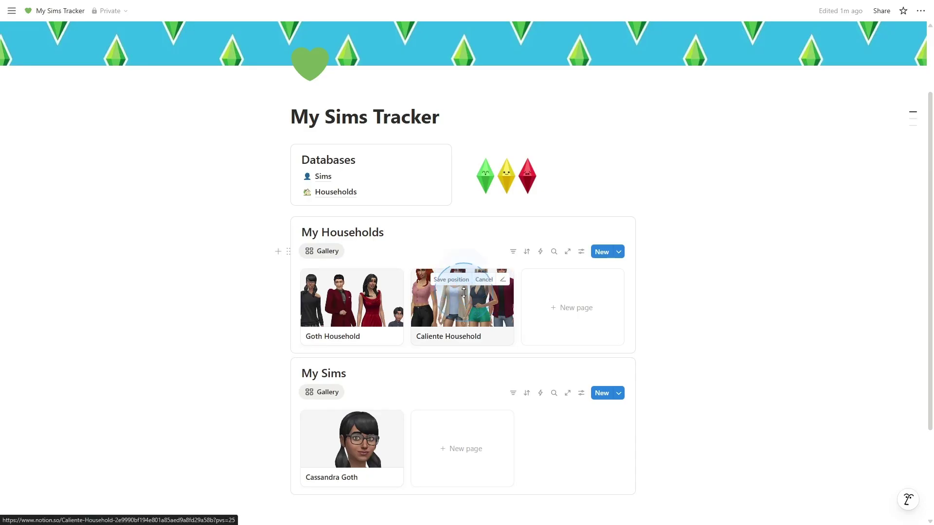
left_click_drag(464, 287, 460, 330)
left_click(451, 279)
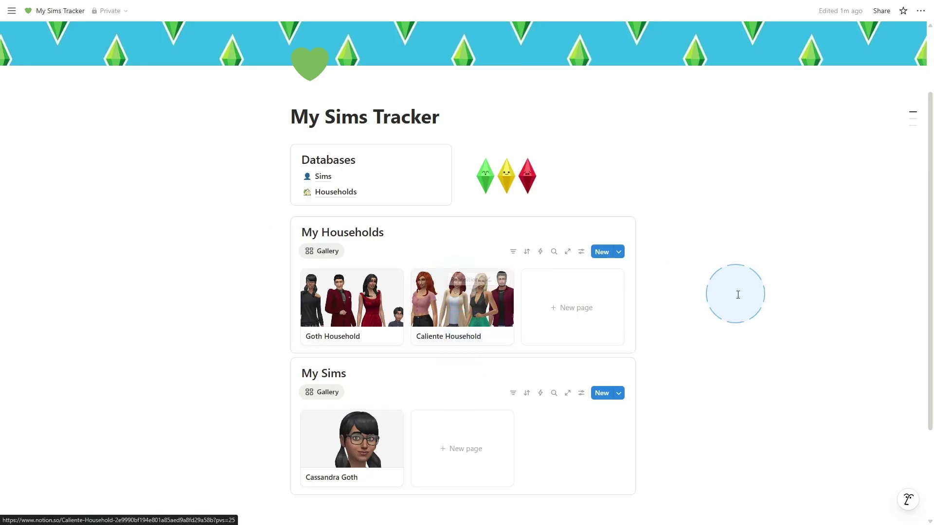
- Add a callout below the My Sims callout with the Heading 2 text "To-Do"
scroll(611, 152, "down", 1)
scroll(403, 467, "down", 2)
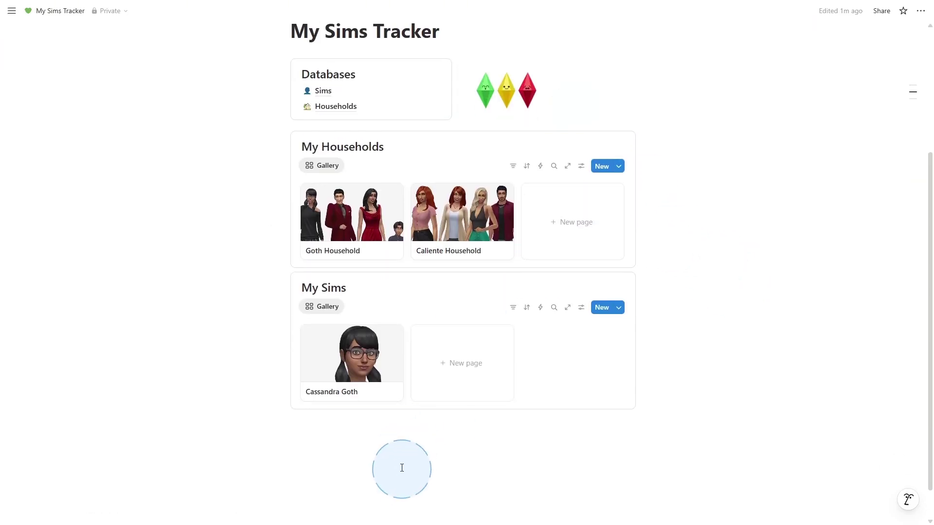
left_click(374, 377)
type("/call")
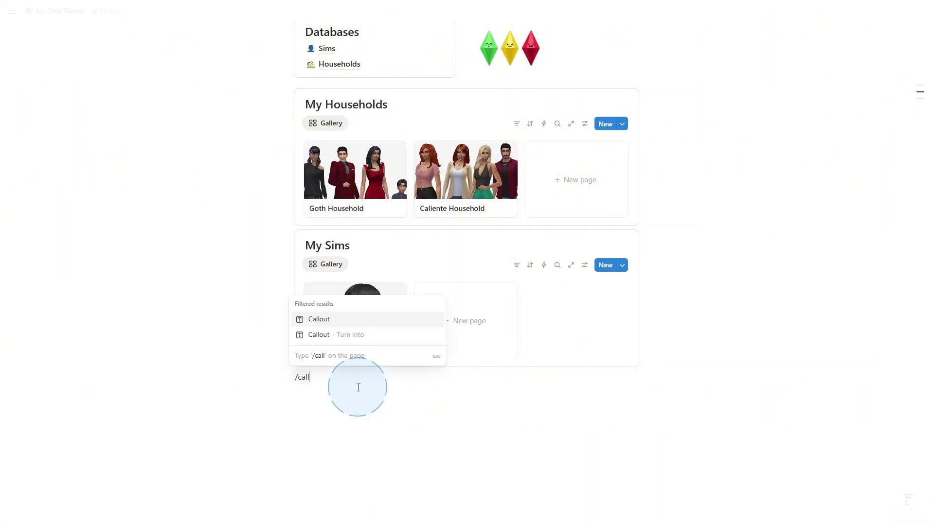
key("Return")
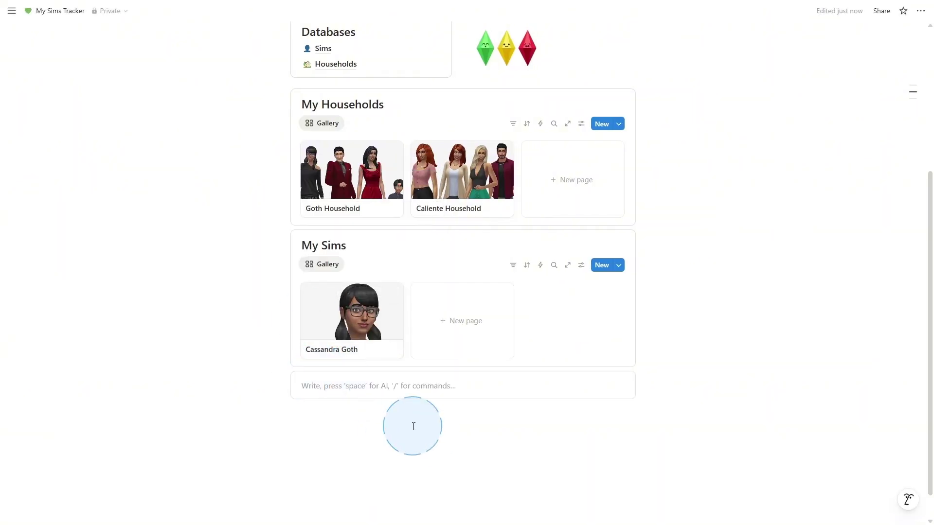
type("/h")
key("Down")
key("Down")
key("Return")
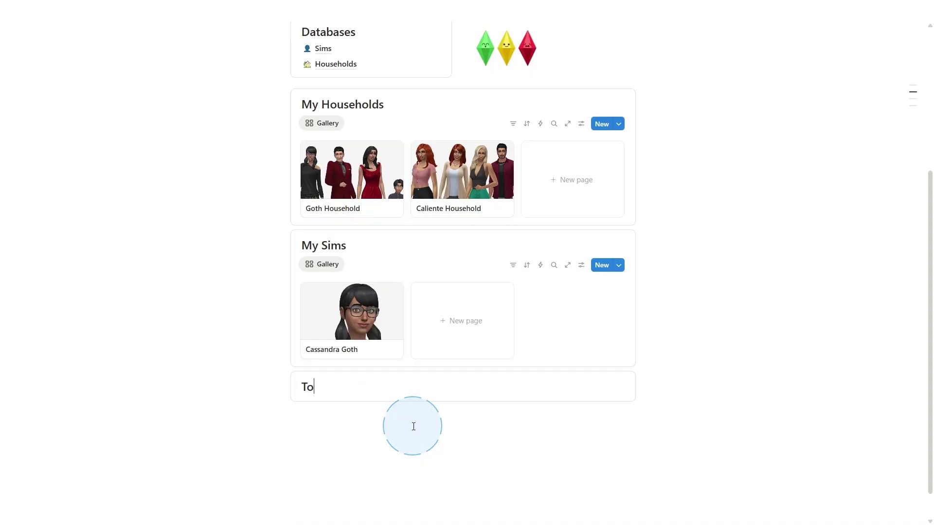
type("To-Do")
key("Return")
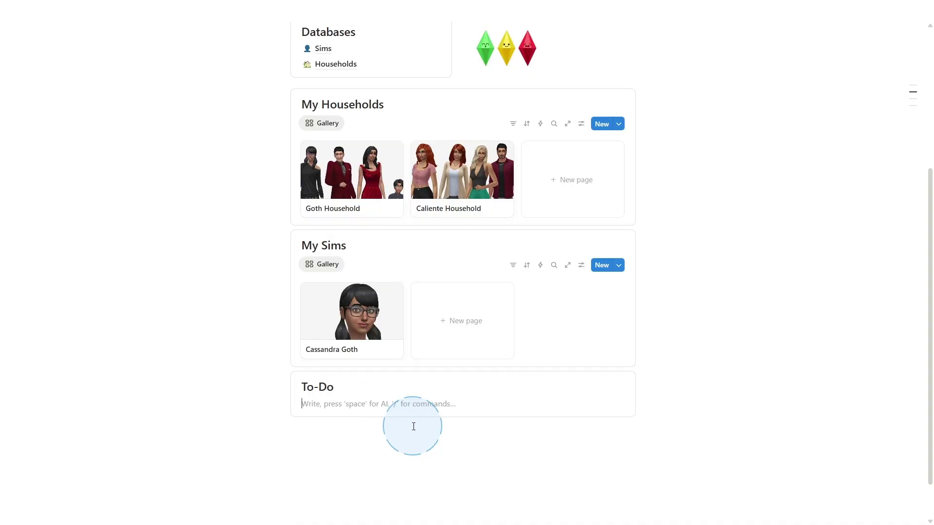
- Add a to-do list under the To-Do heading with the items "Makeover Cassandra" and "Separate Don from Caliente Household"
type("/to")
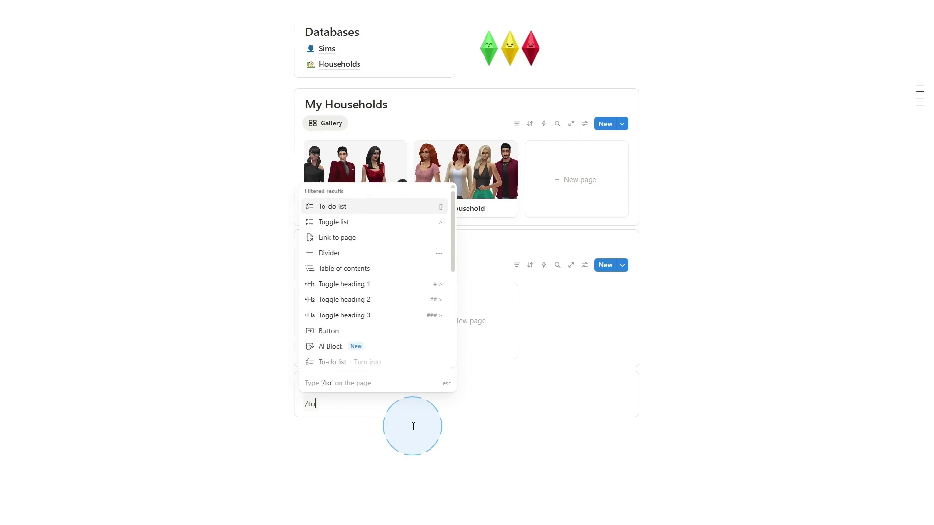
left_click(328, 208)
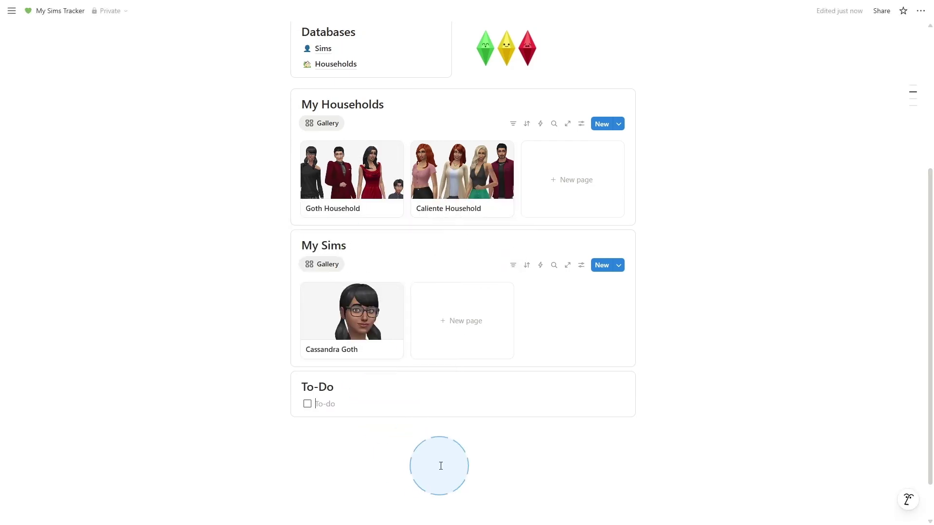
type("Makeover Cassandra")
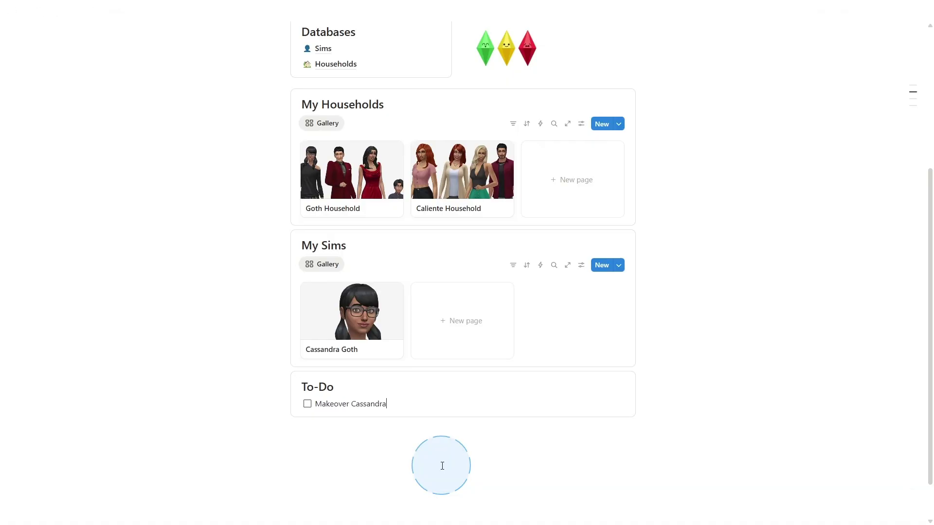
key("Return")
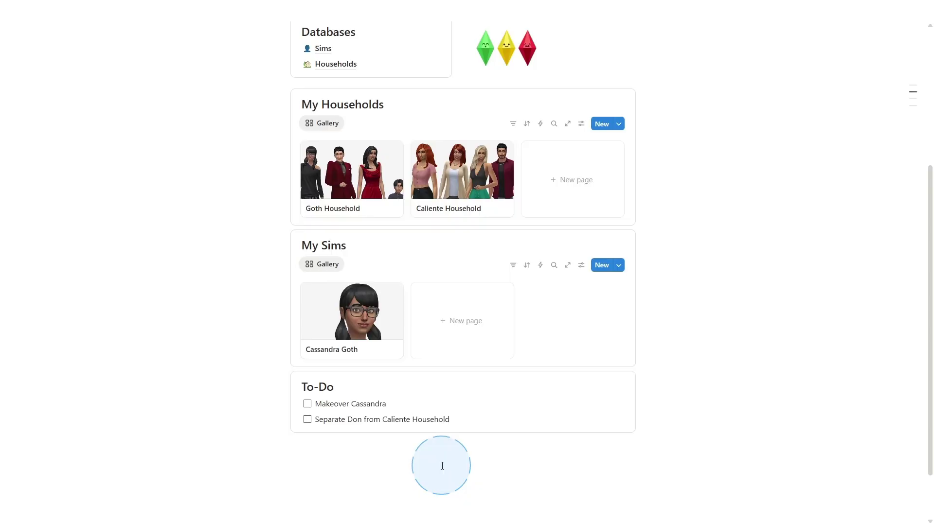
- Move the To-Do callout between the Databases and My Households callouts and review the page layout
scroll(421, 471, "up", 1)
left_click_drag(273, 431, 327, 139)
scroll(569, 282, "up", 2)
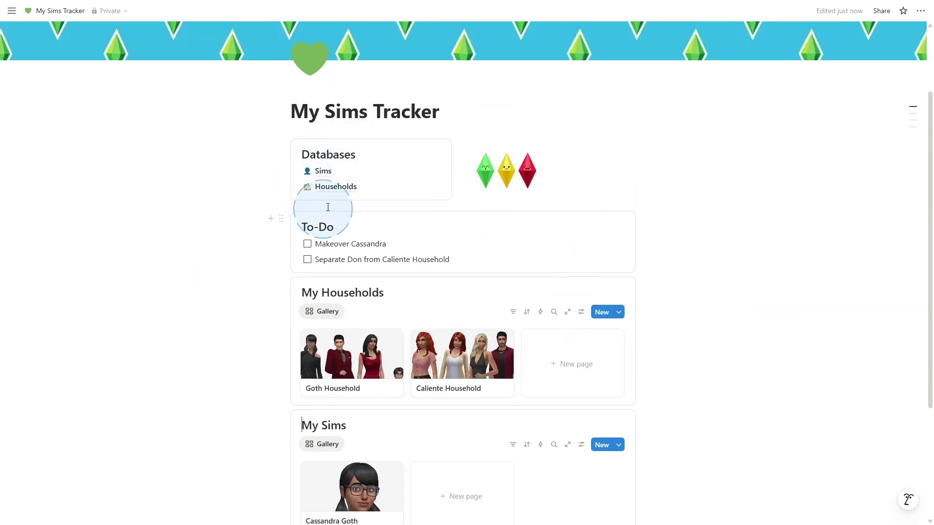
scroll(686, 329, "down", 2)
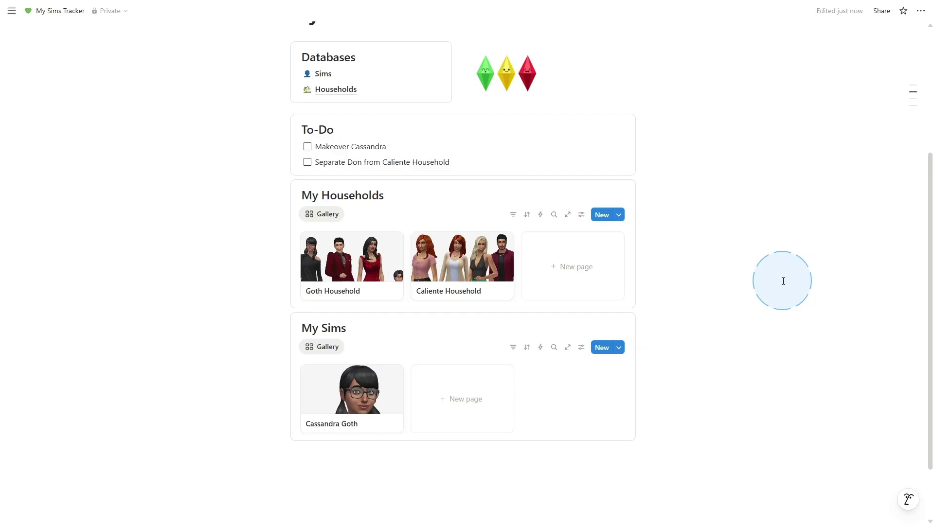
scroll(783, 281, "up", 4)
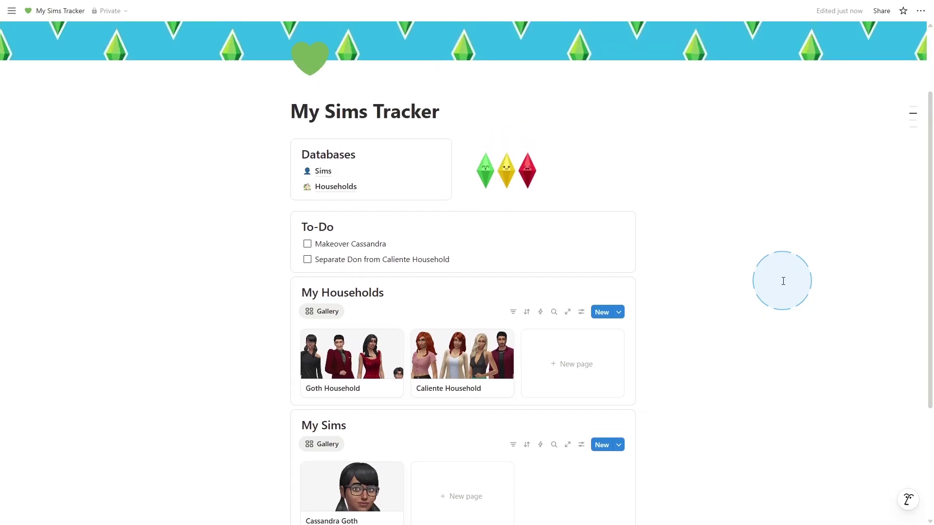